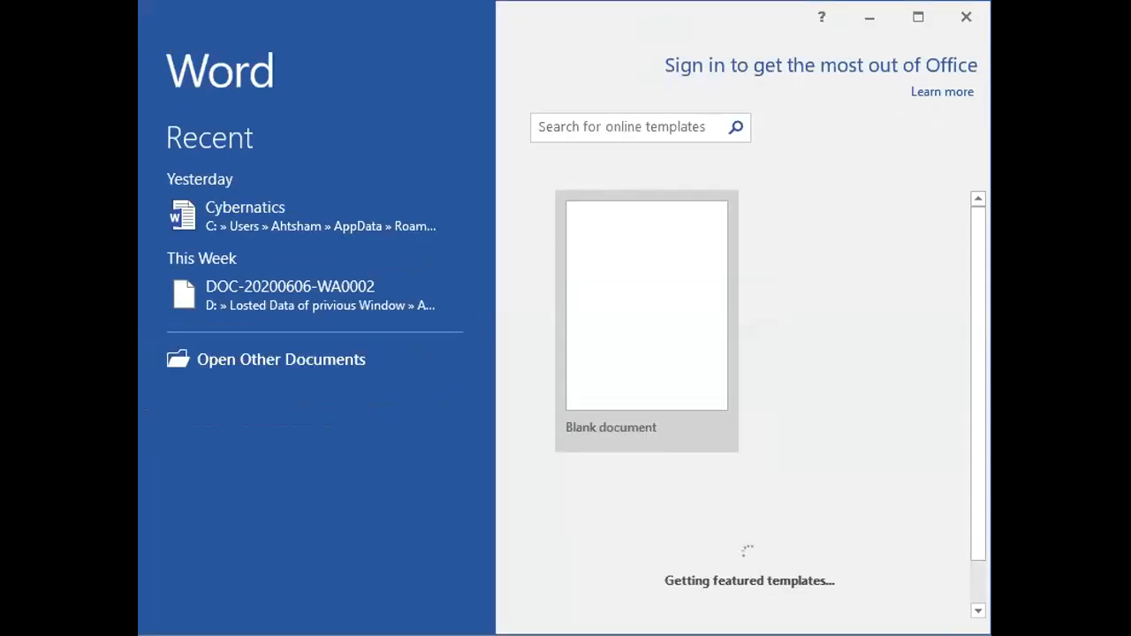
Open the recent document Cybernatics.
click(647, 321)
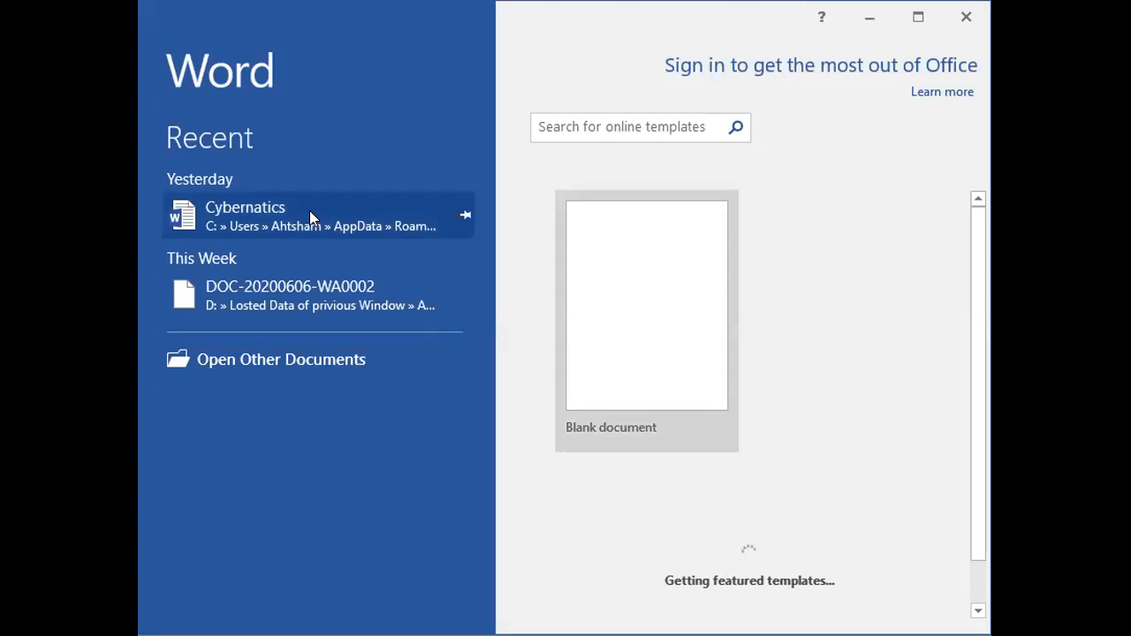
click(274, 210)
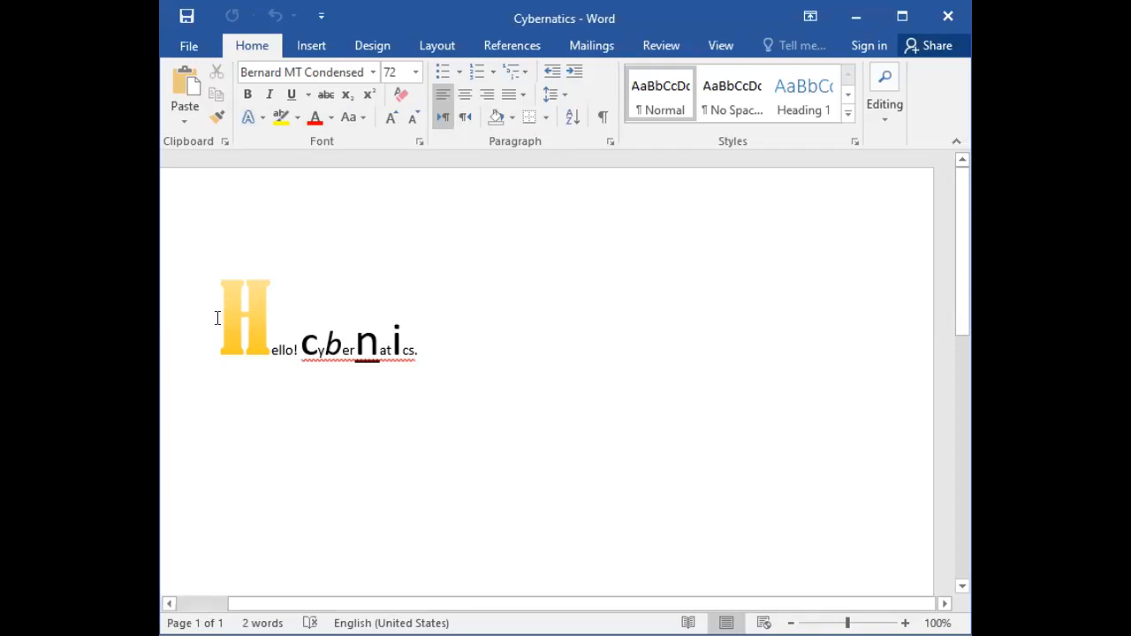
drag(221, 317, 427, 352)
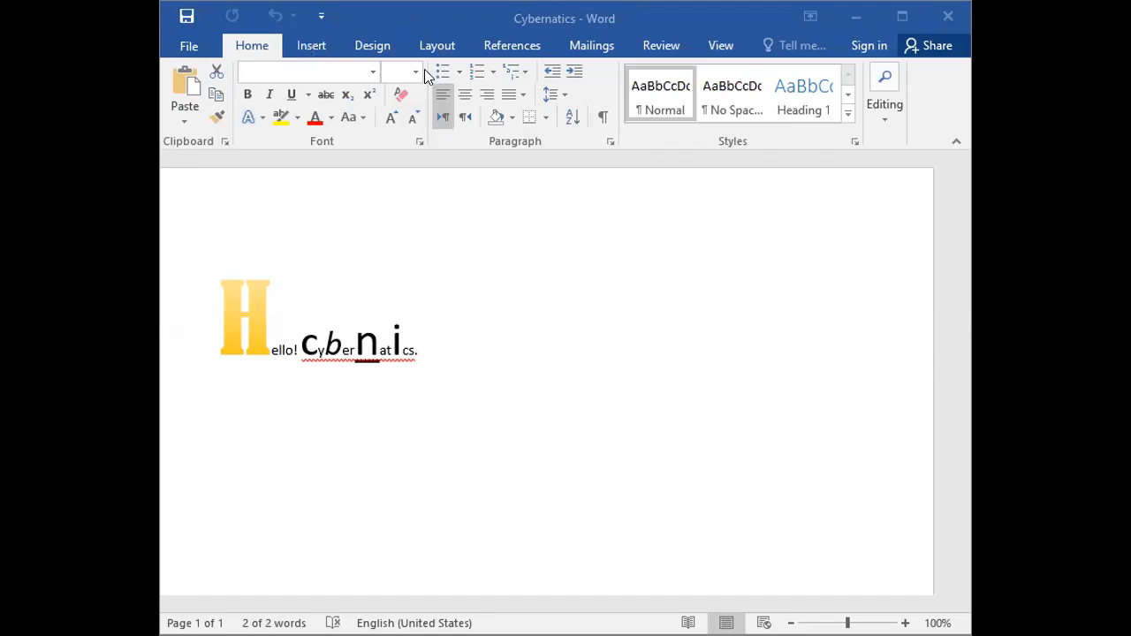
click(479, 349)
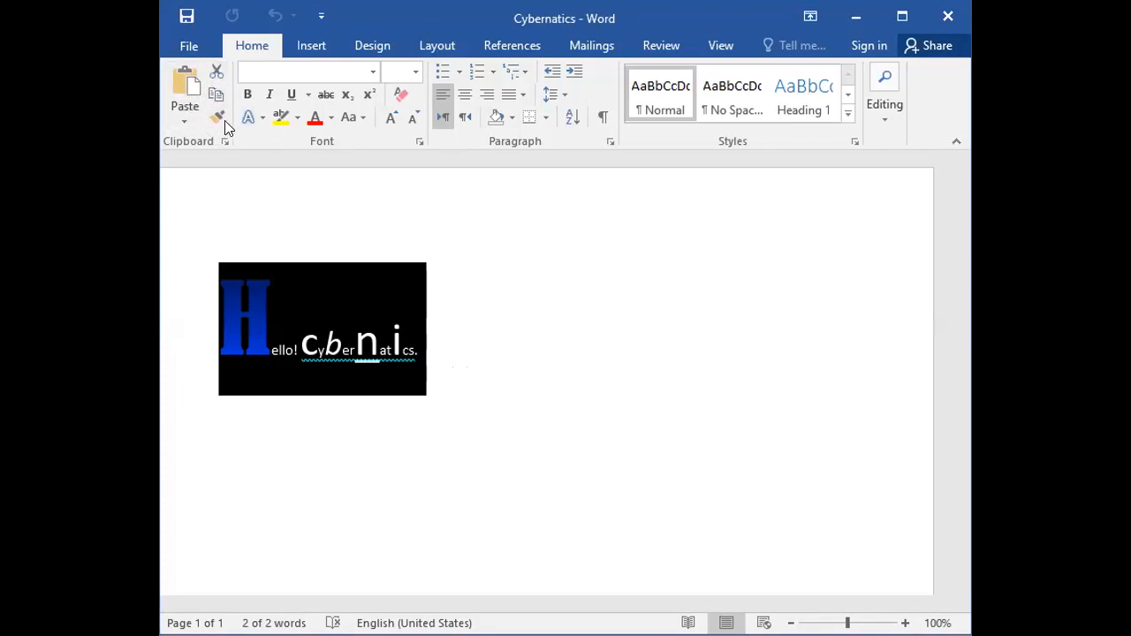
click(474, 294)
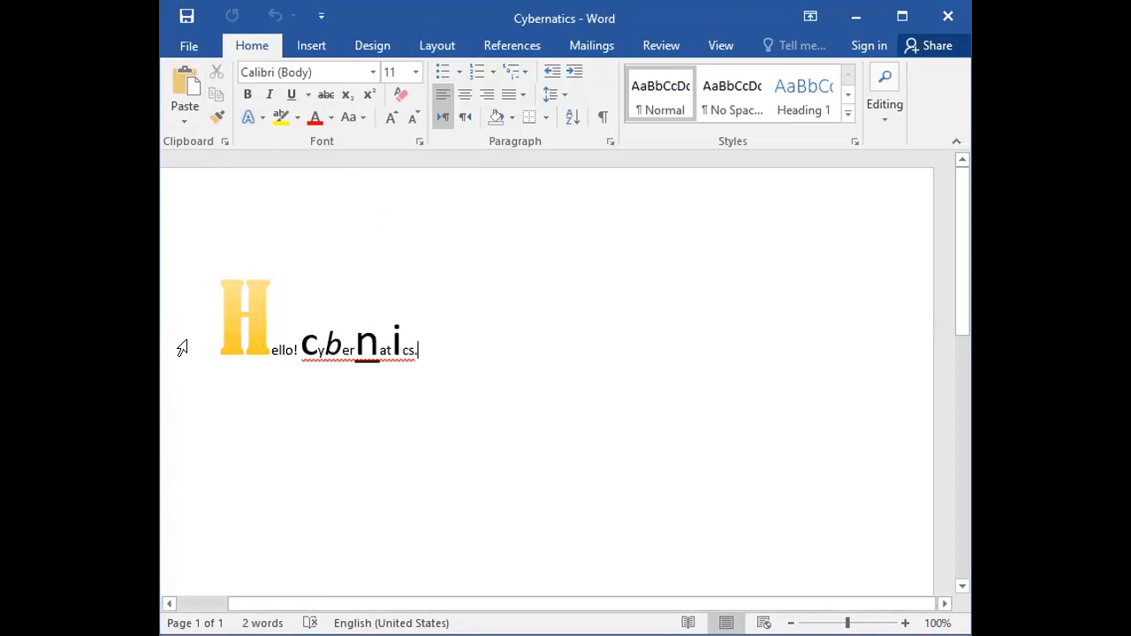
key(ctrl+a)
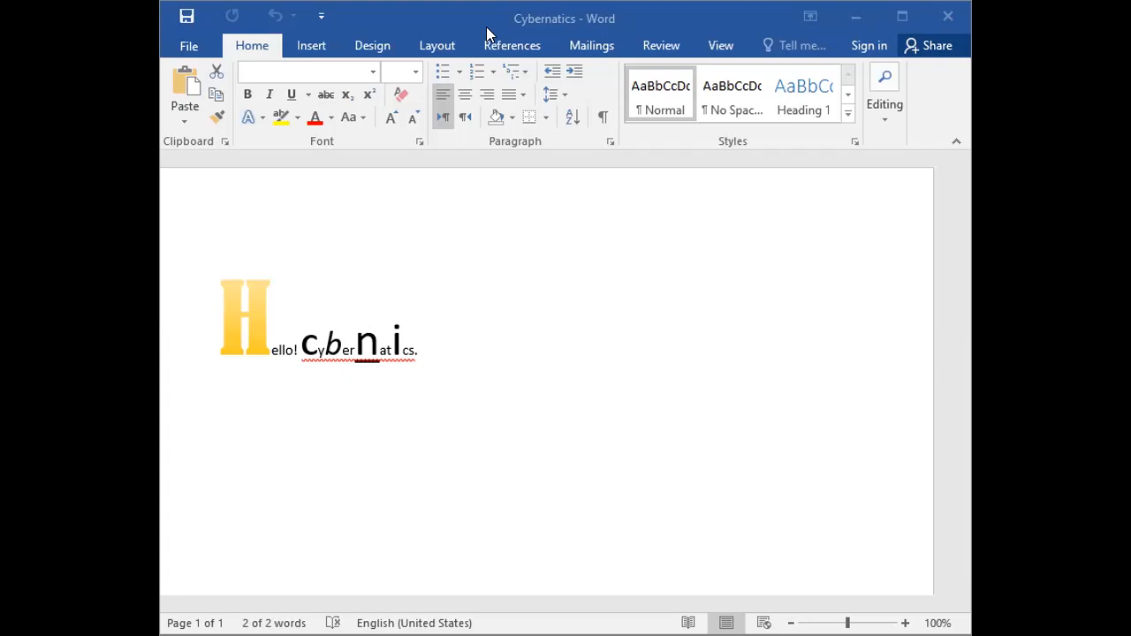
click(197, 333)
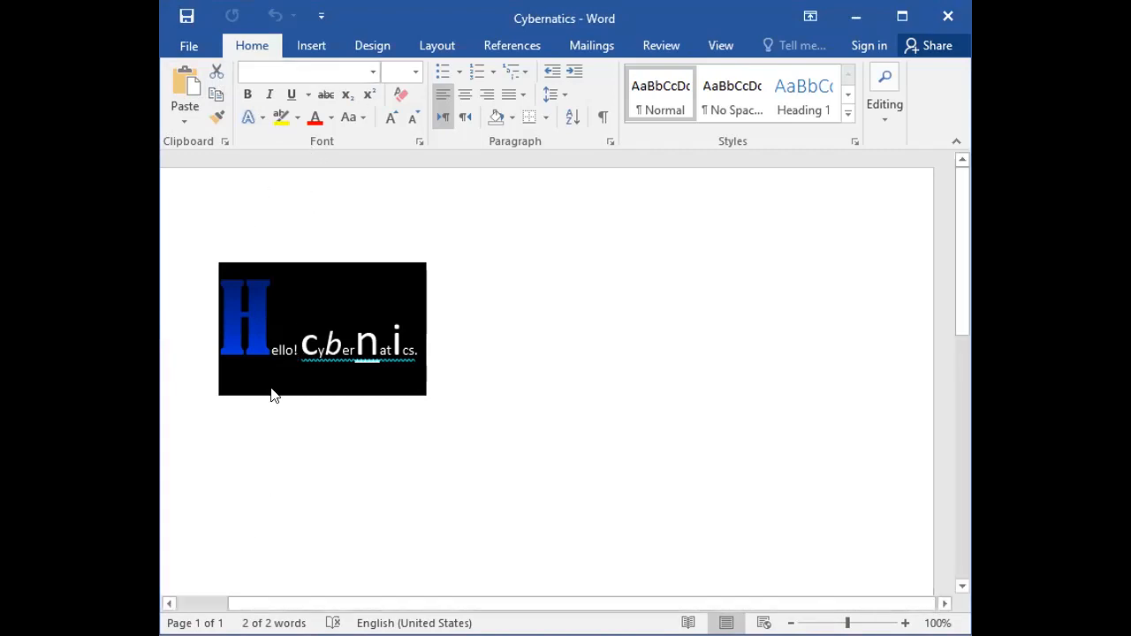
click(439, 439)
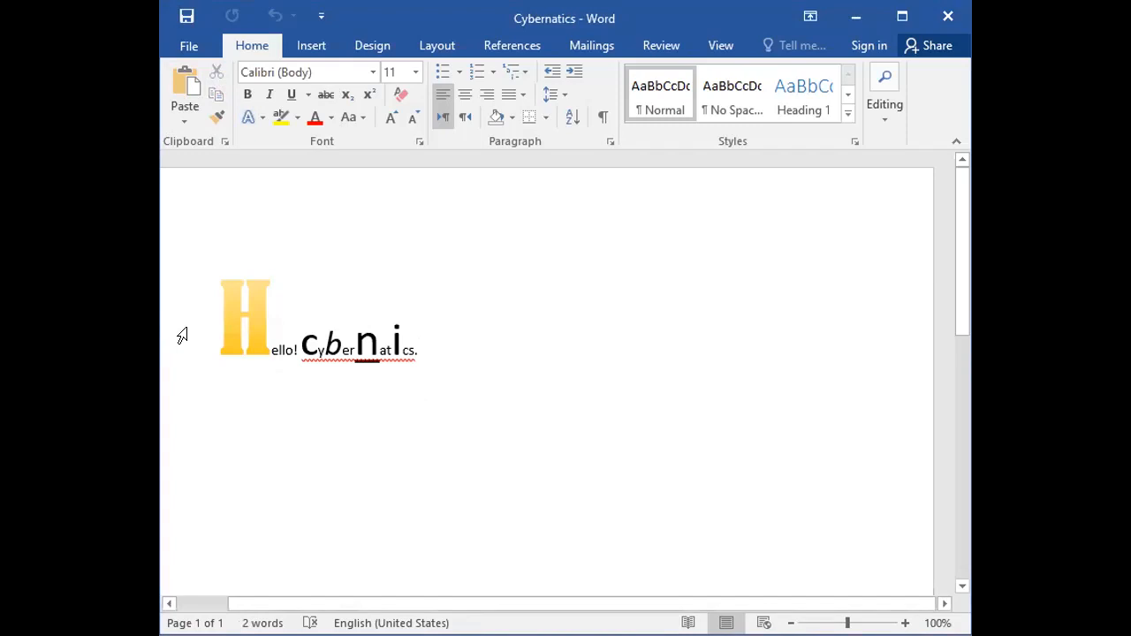
Copy the "Hello! Cybernatics." line and paste a duplicate on a new line below it.
click(182, 334)
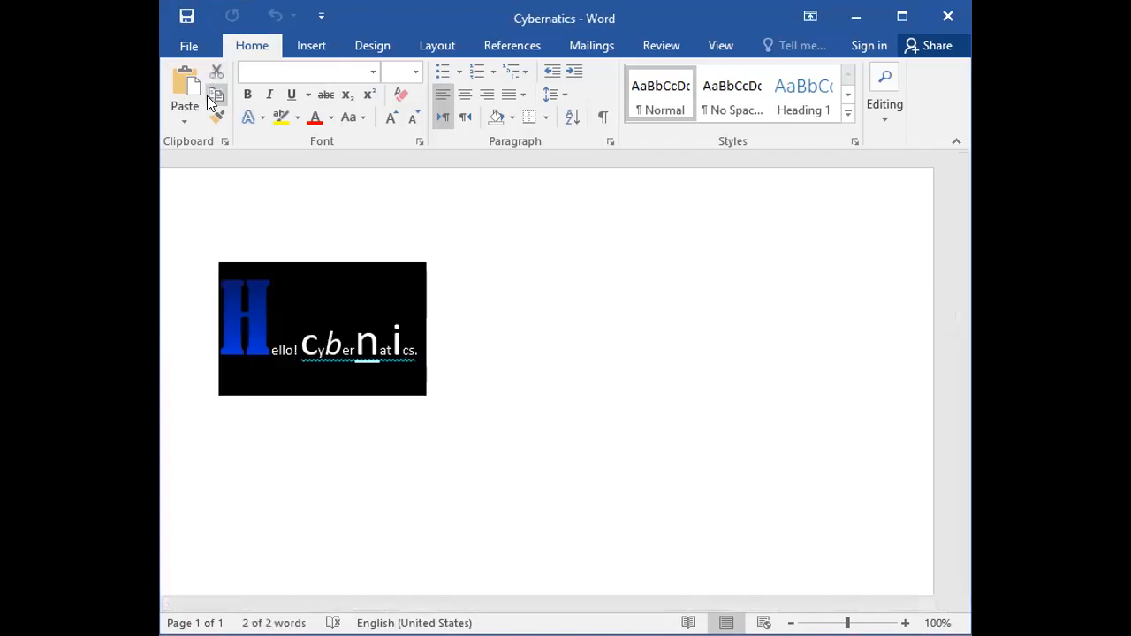
click(215, 97)
click(245, 455)
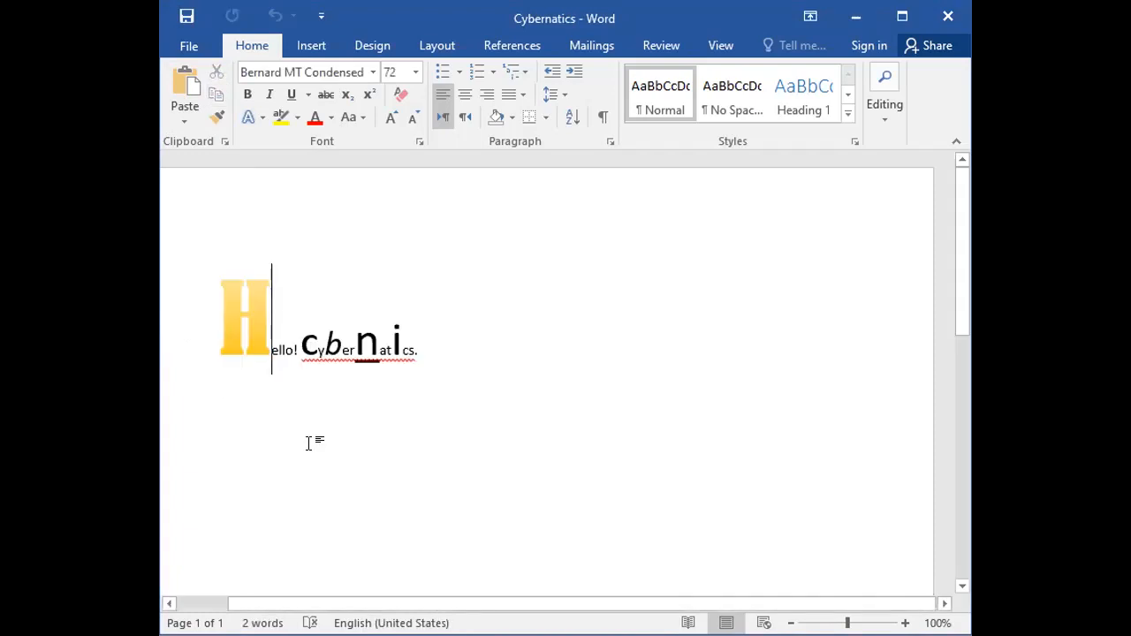
click(441, 369)
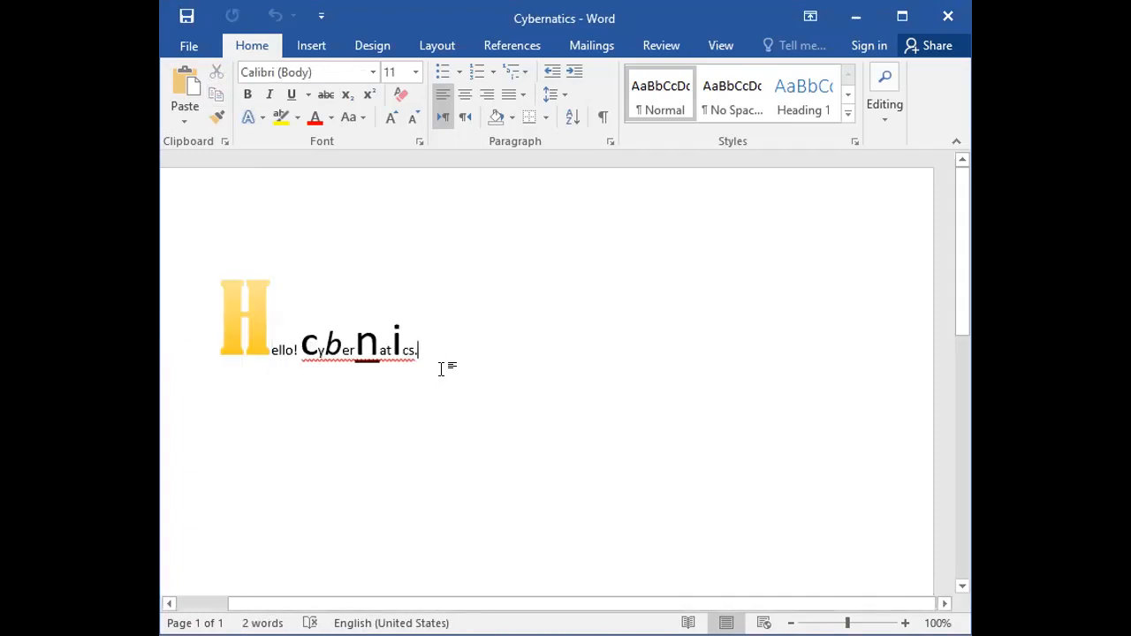
key(Return)
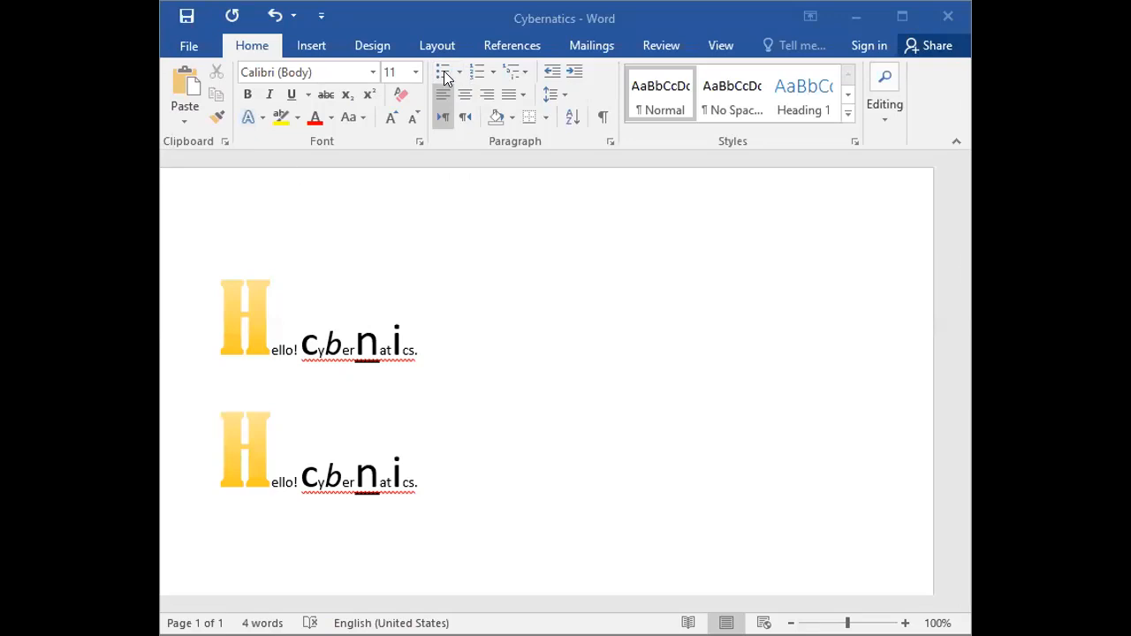
click(433, 106)
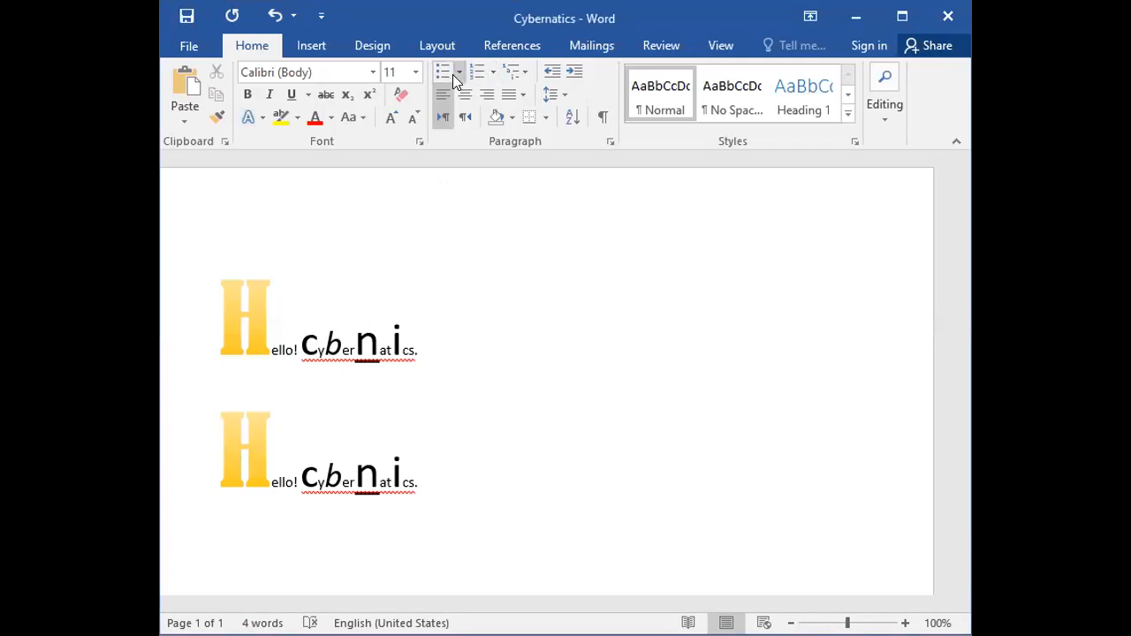
click(459, 75)
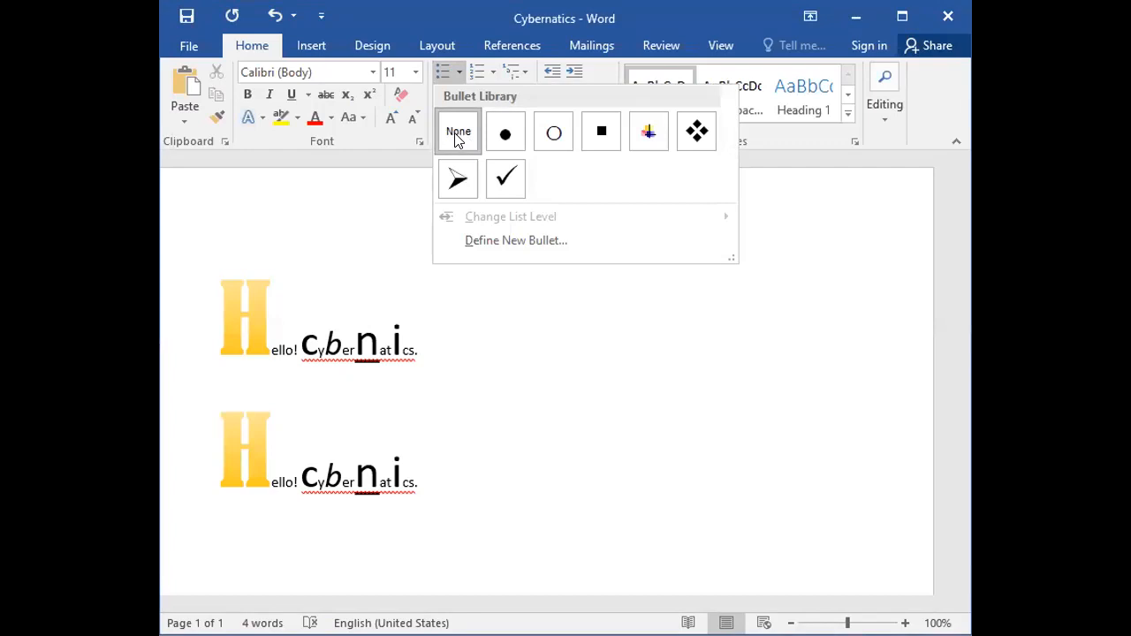
click(457, 138)
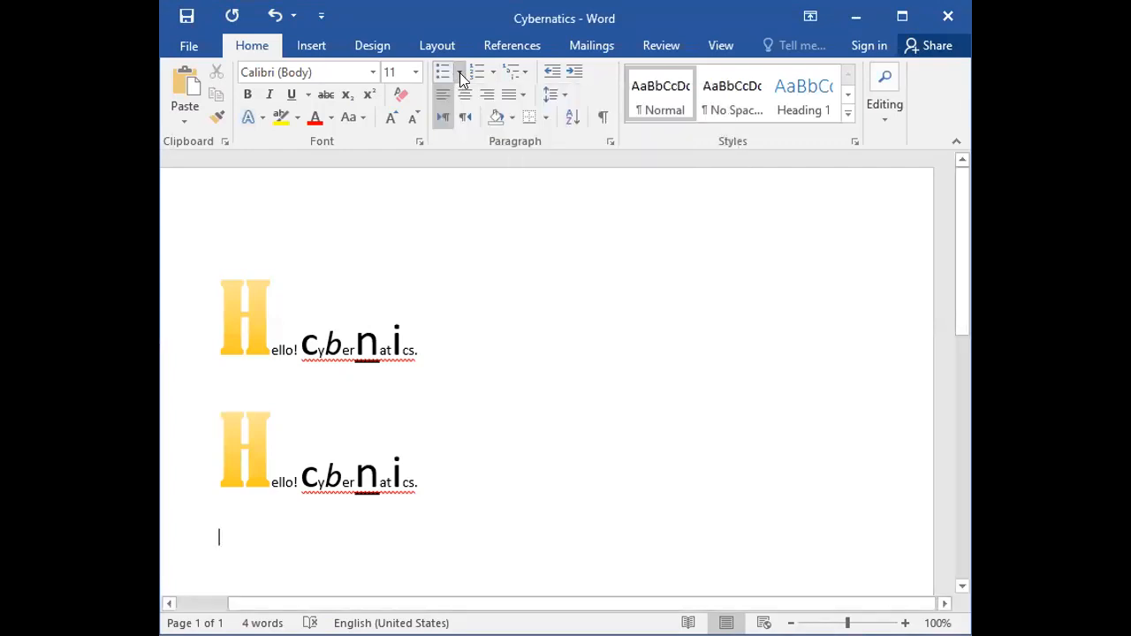
click(459, 74)
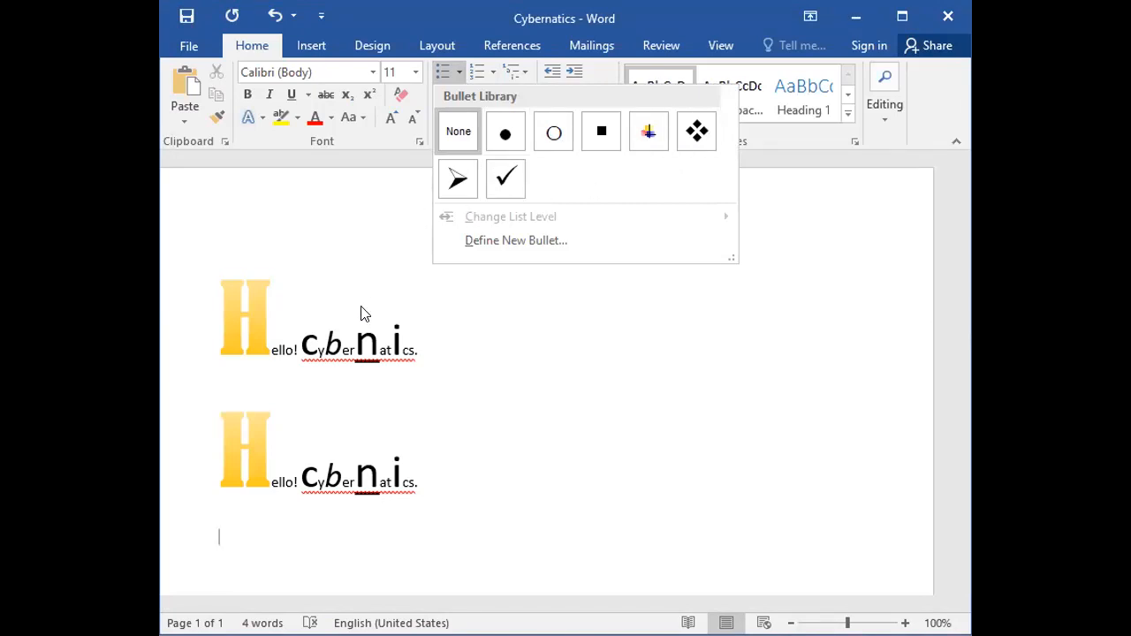
click(182, 329)
Apply the arrowhead bullet style to both "Hello! Cybernatics." lines.
drag(182, 328, 184, 434)
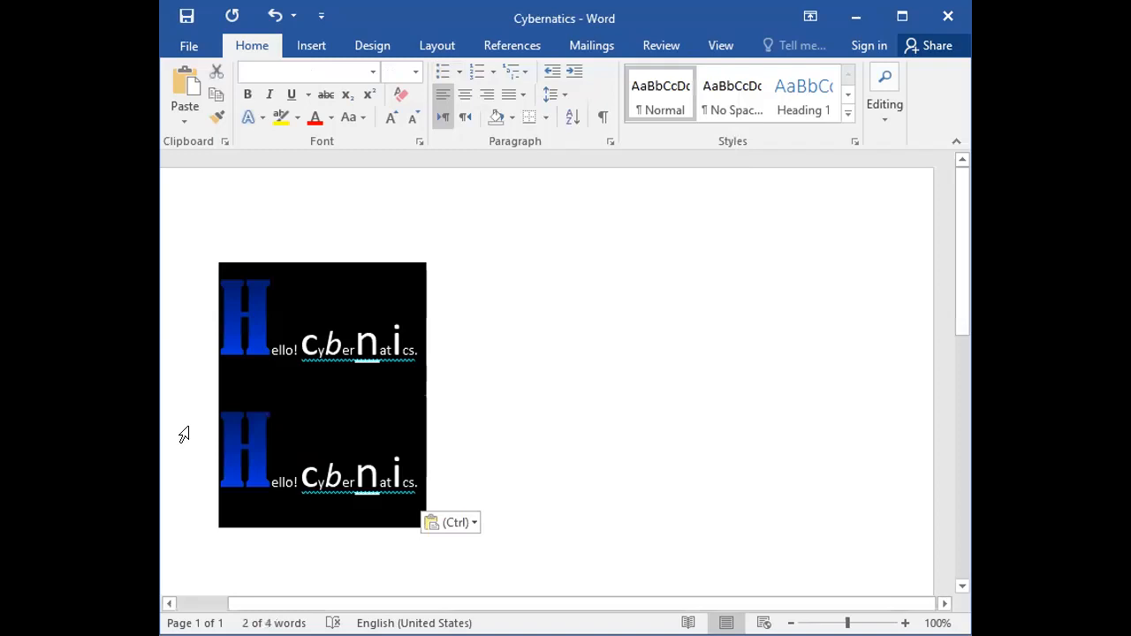
click(458, 75)
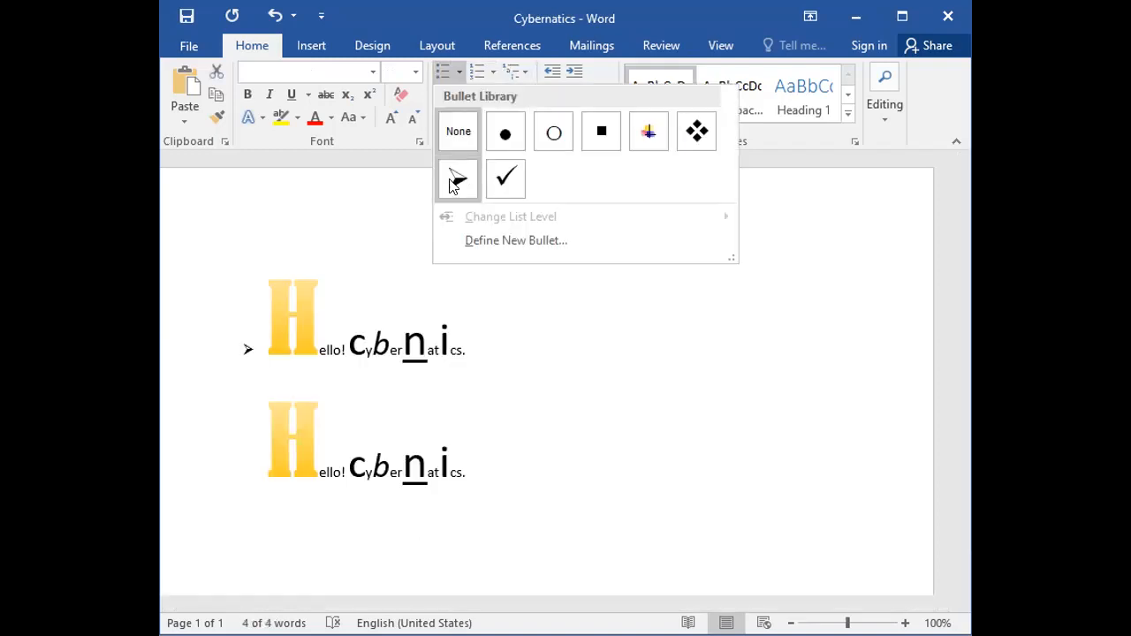
click(452, 181)
click(482, 397)
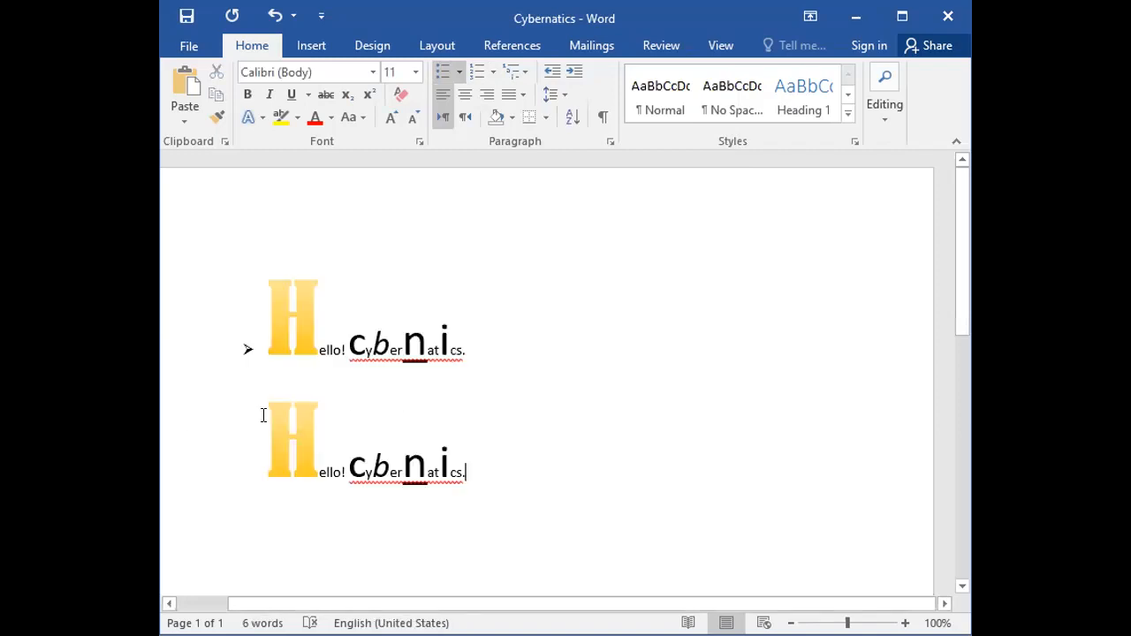
Shift the bulleted list slightly toward the margin to reduce its indent.
click(251, 416)
click(488, 348)
click(244, 451)
click(246, 471)
click(248, 470)
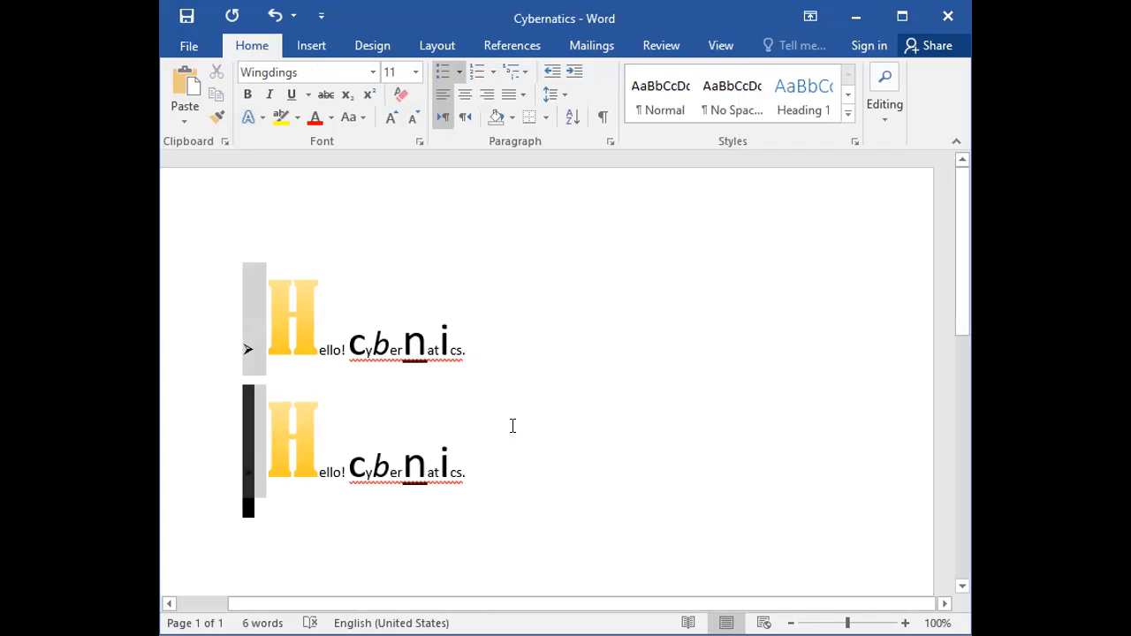
click(397, 417)
drag(239, 448, 225, 450)
click(702, 433)
Join the second "Hello! Cybernatics." line to the first and split it off again as its own bulleted item.
drag(209, 340, 223, 552)
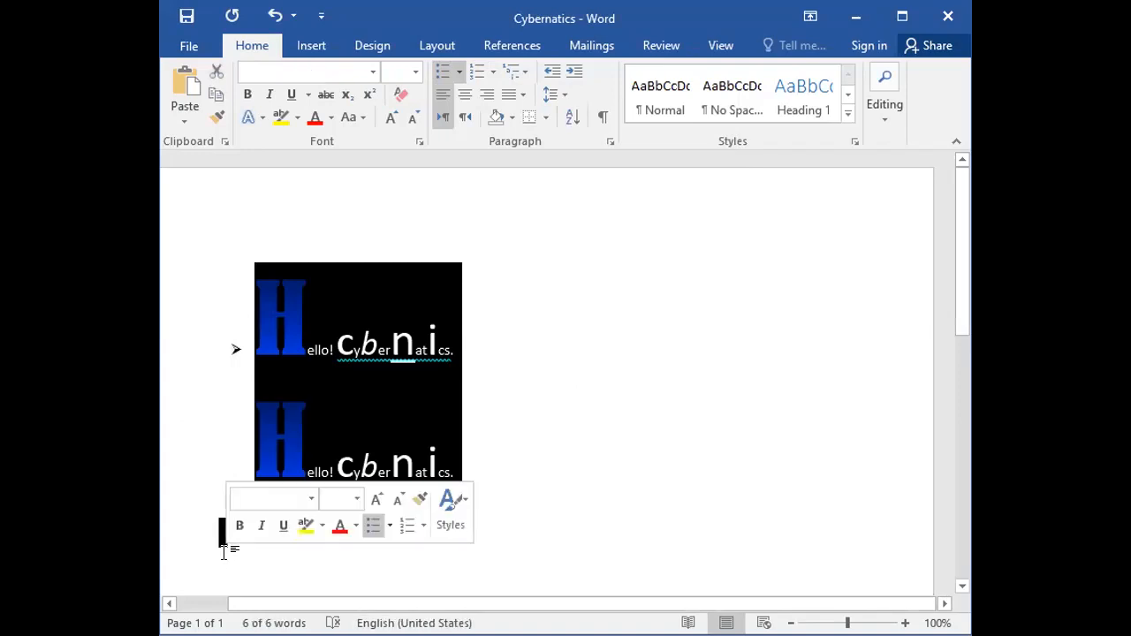
click(224, 553)
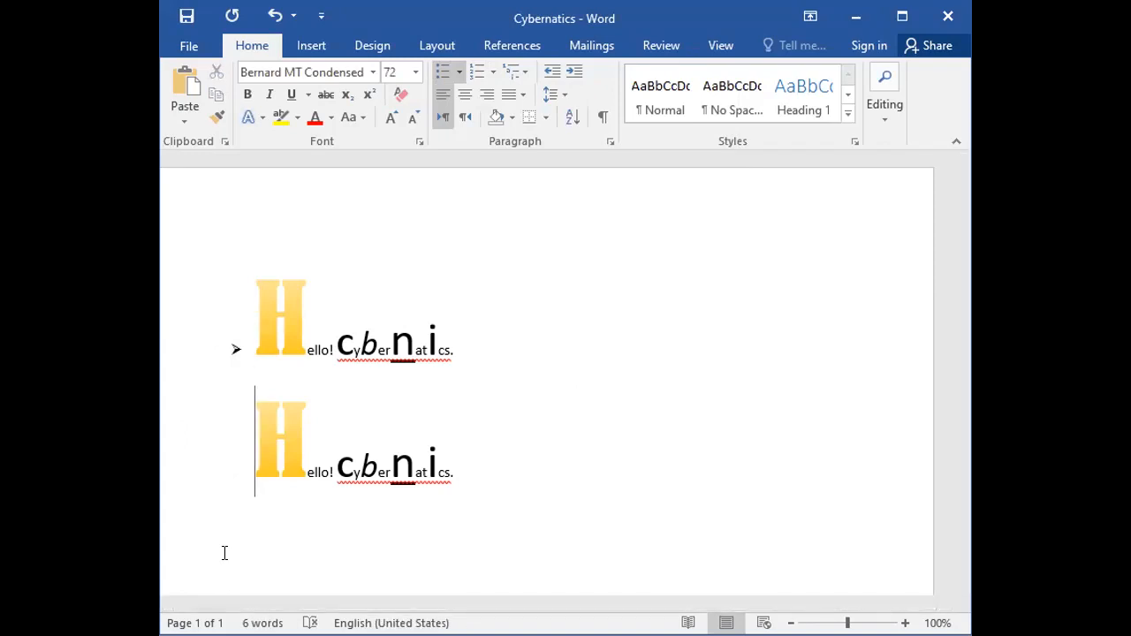
key(Up)
key(BackSpace)
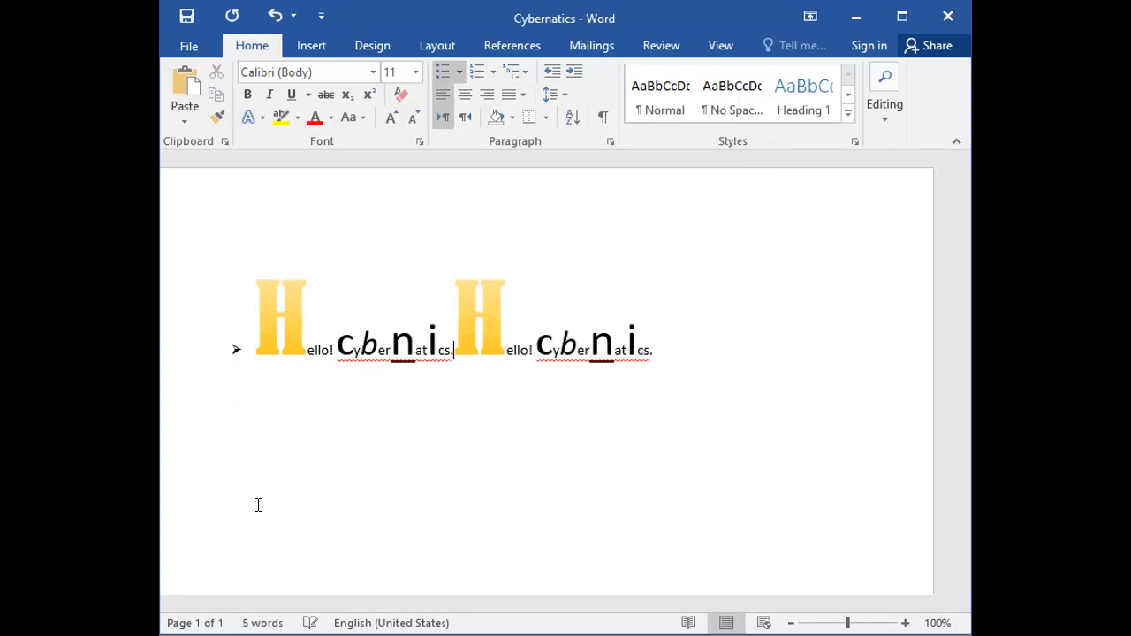
key(Return)
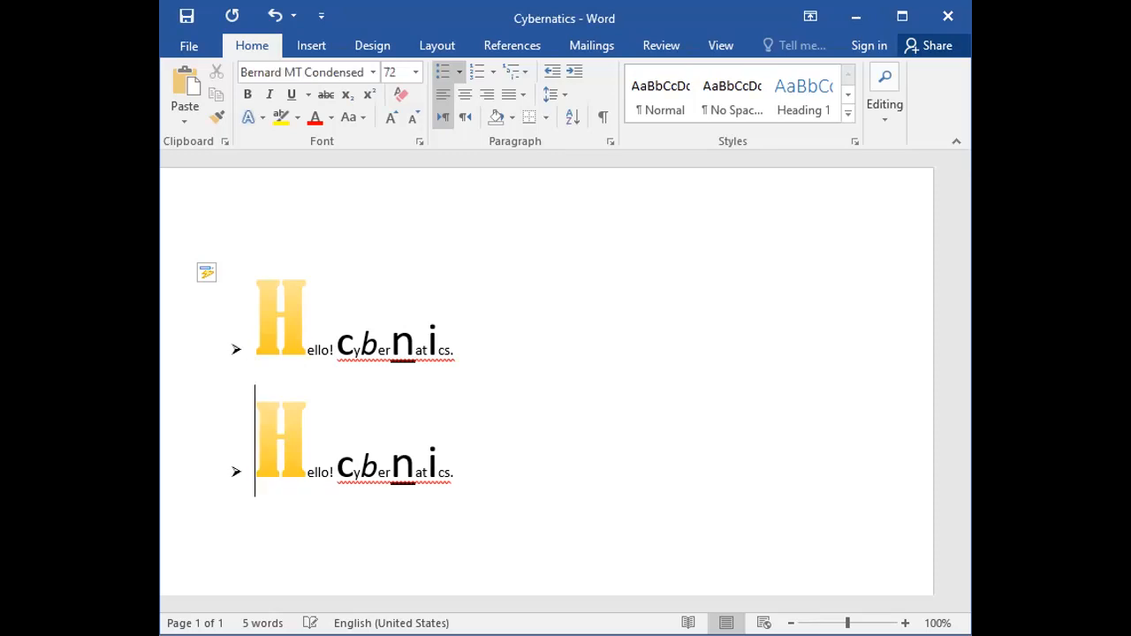
Add a new bulleted item after the second line and paste a third copy of "Hello! Cybernatics." there.
click(502, 479)
key(Return)
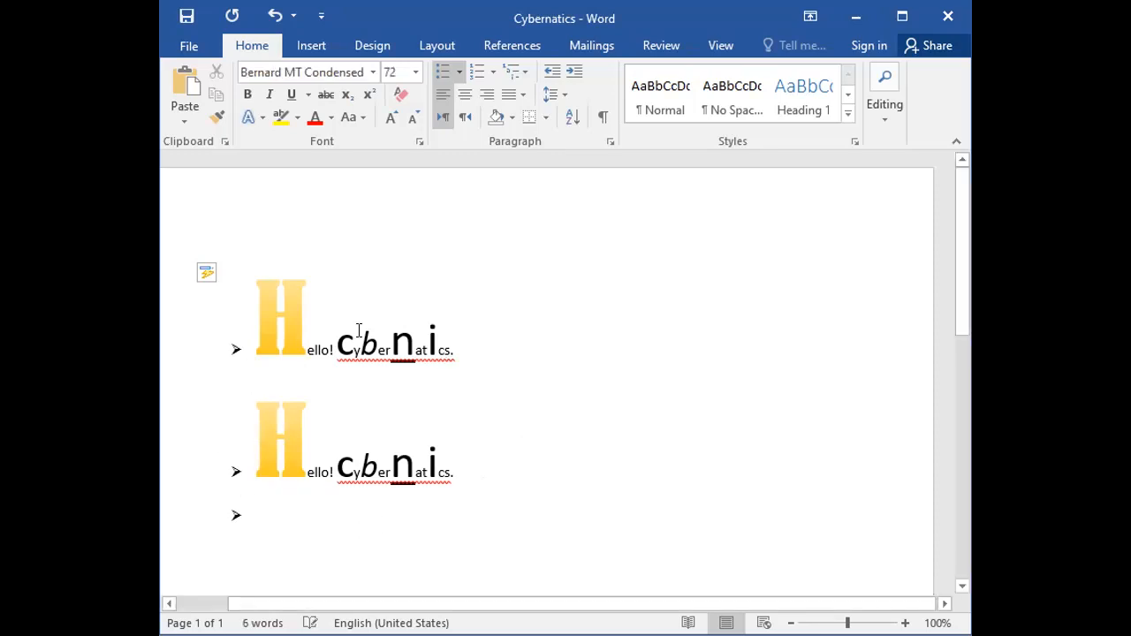
key(ctrl+v)
scroll(305, 508, up, 1)
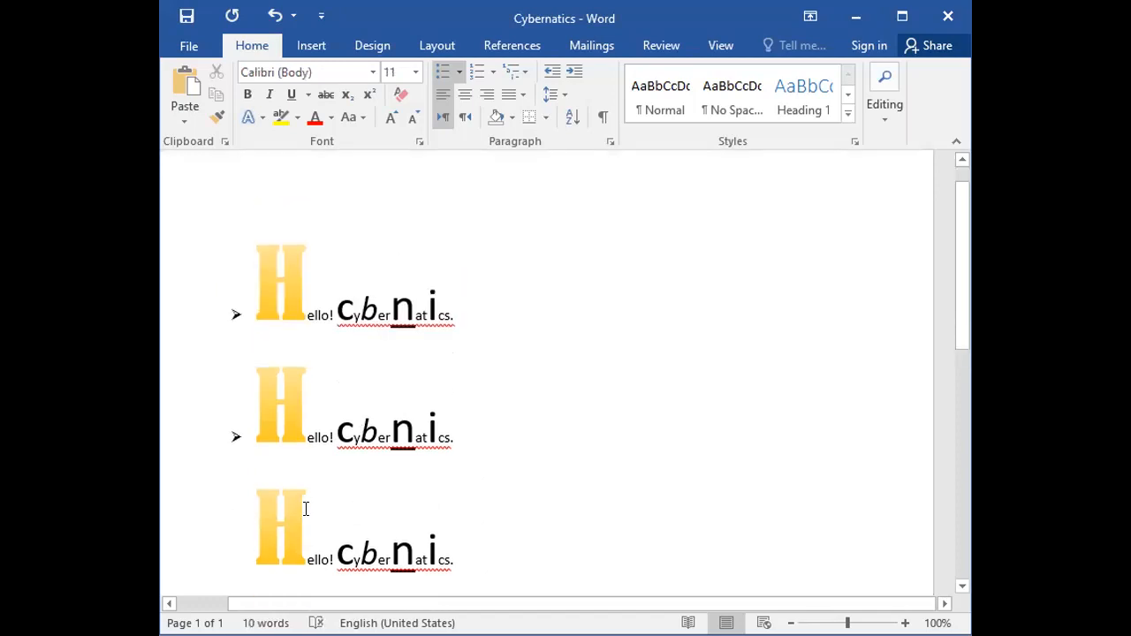
scroll(303, 503, down, 1)
scroll(299, 495, up, 1)
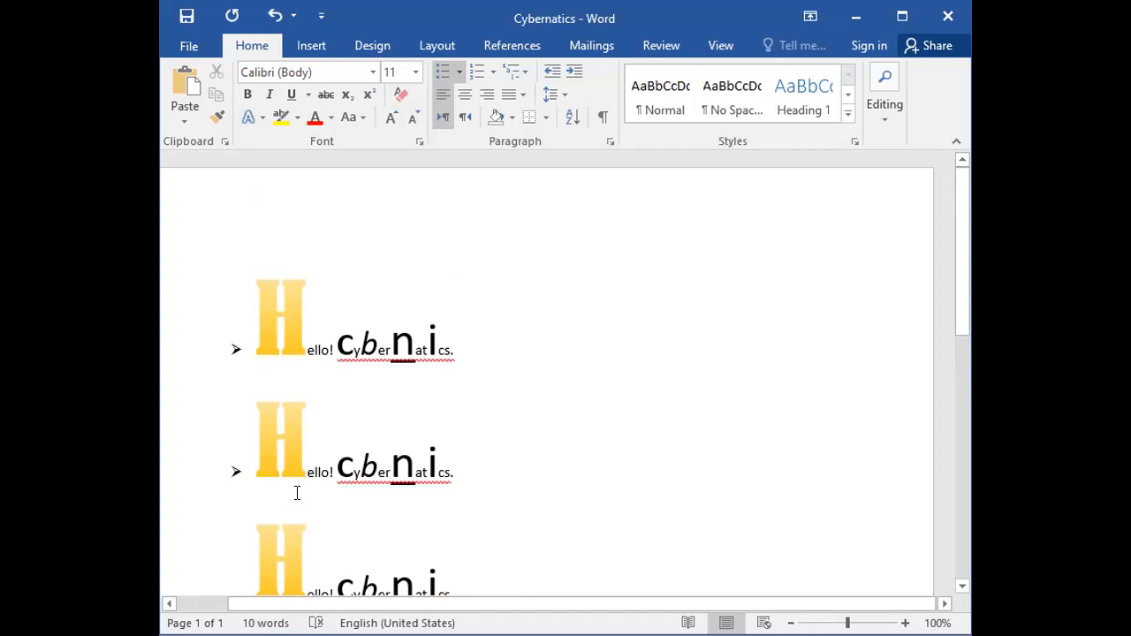
scroll(298, 494, down, 1)
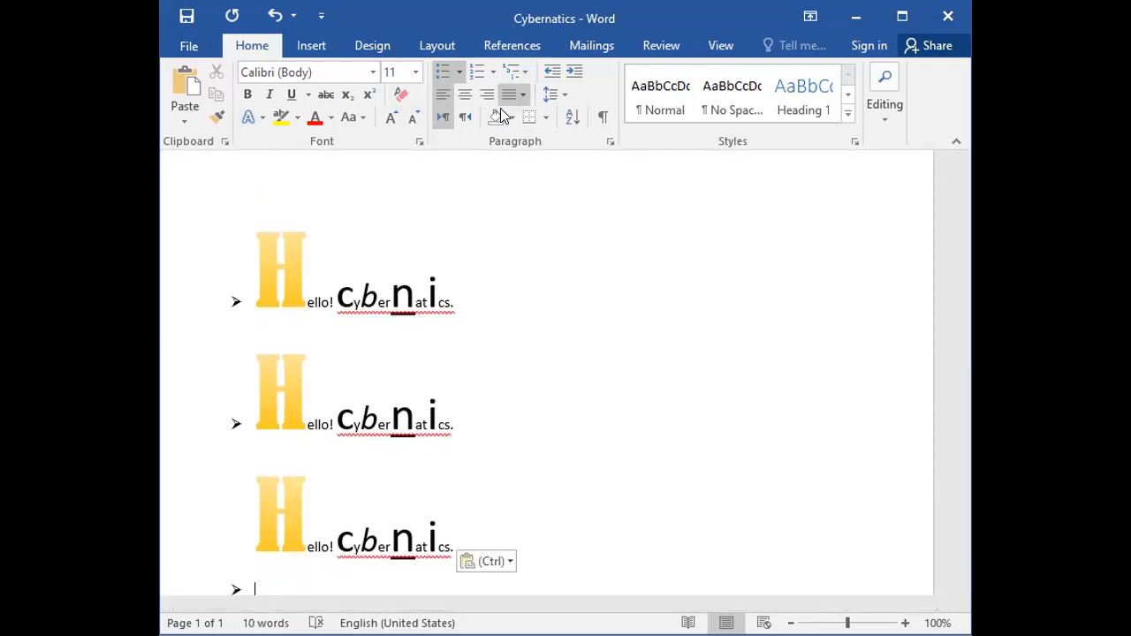
Remove the arrowhead bullets from the three "Hello! Cybernatics." lines by setting their bullet style to None.
click(562, 274)
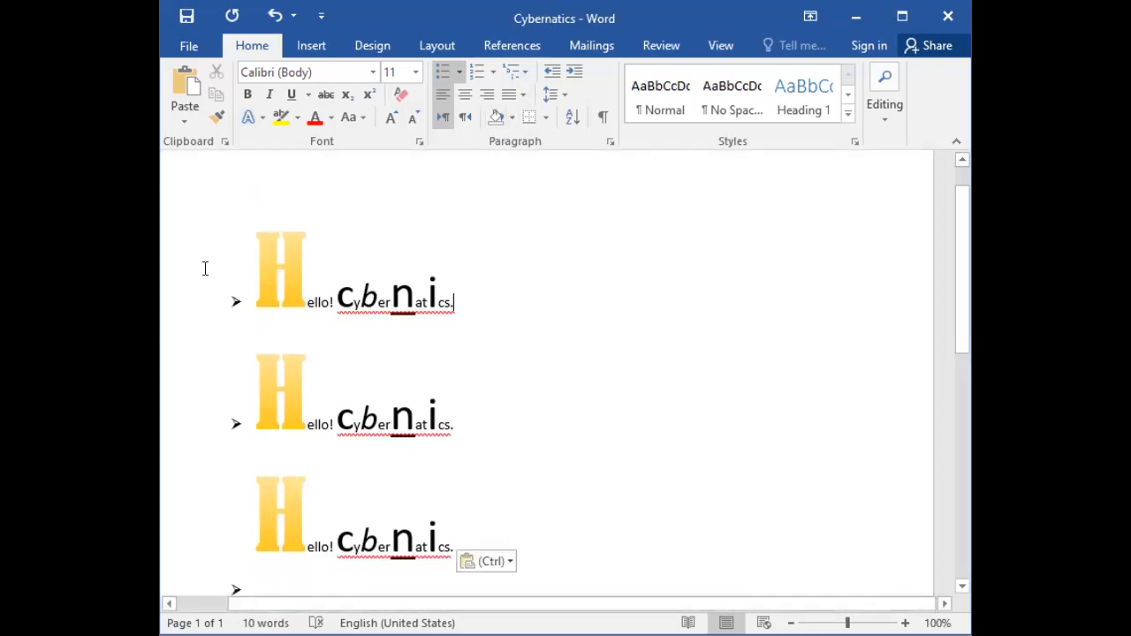
drag(182, 279, 201, 504)
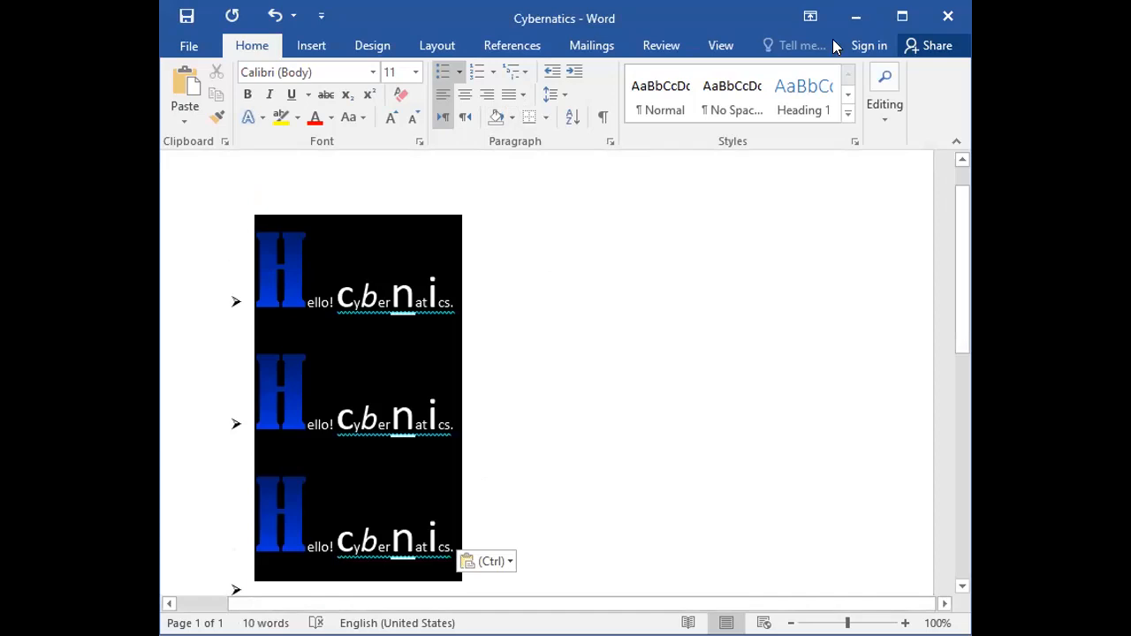
click(458, 74)
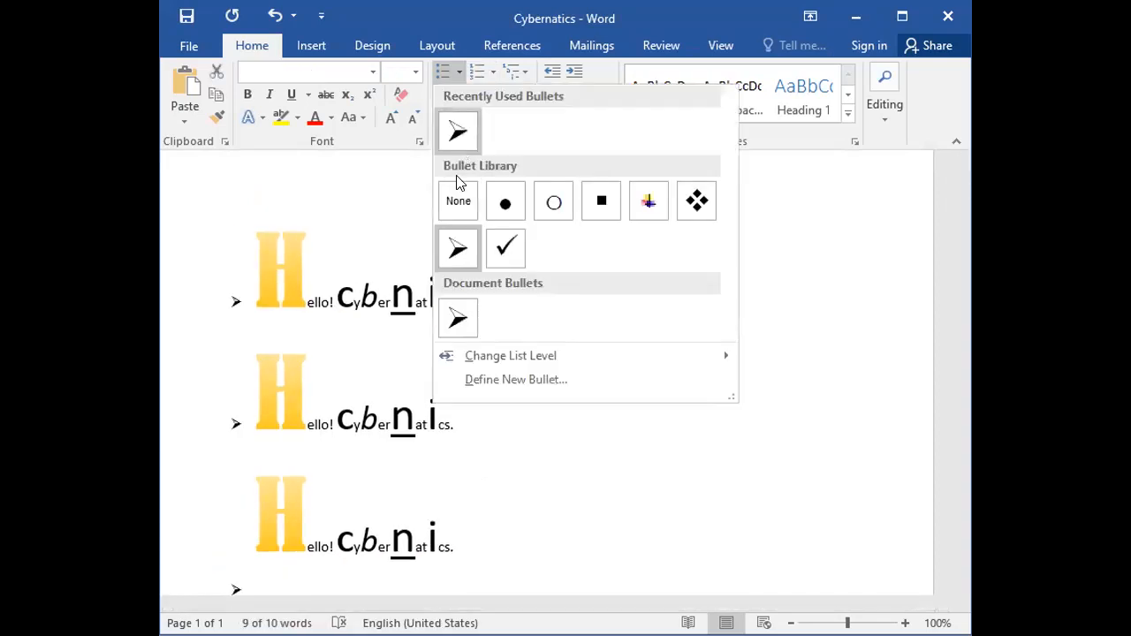
click(459, 203)
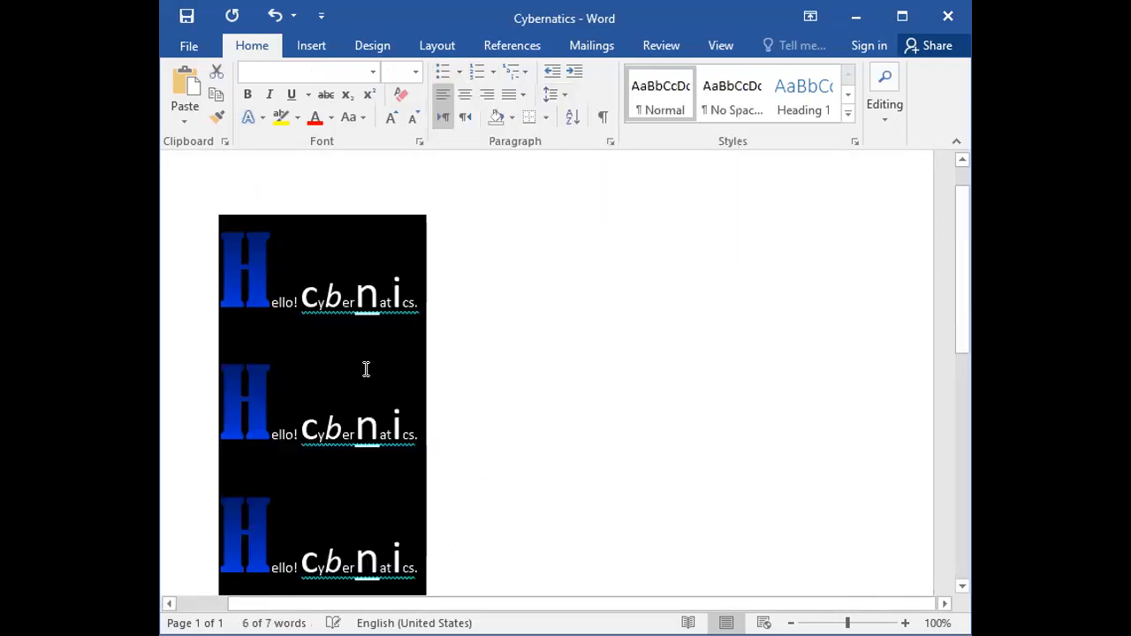
click(363, 371)
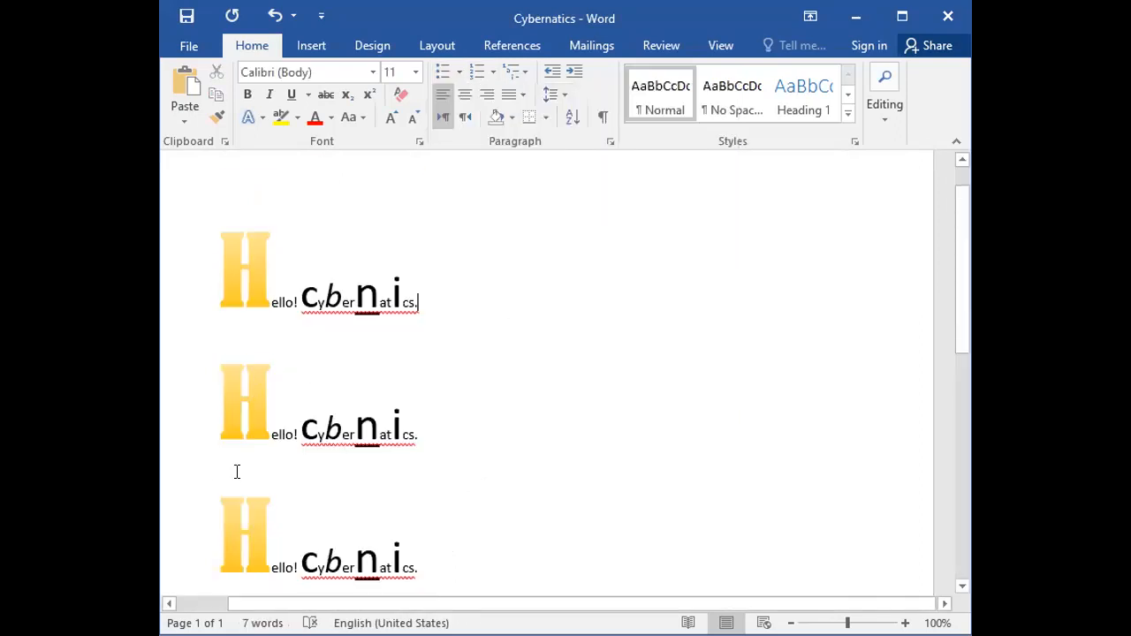
Remove the leftover arrowhead bullet from the empty last paragraph below the third line.
scroll(228, 472, down, 3)
click(187, 485)
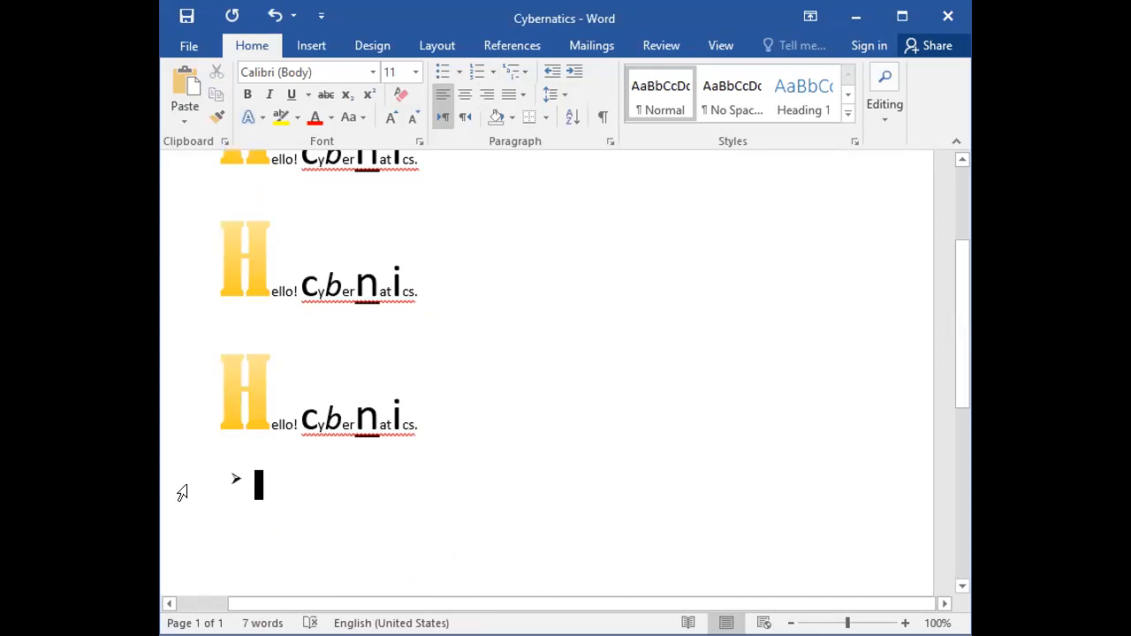
click(459, 72)
click(454, 194)
scroll(378, 395, up, 3)
scroll(350, 364, down, 1)
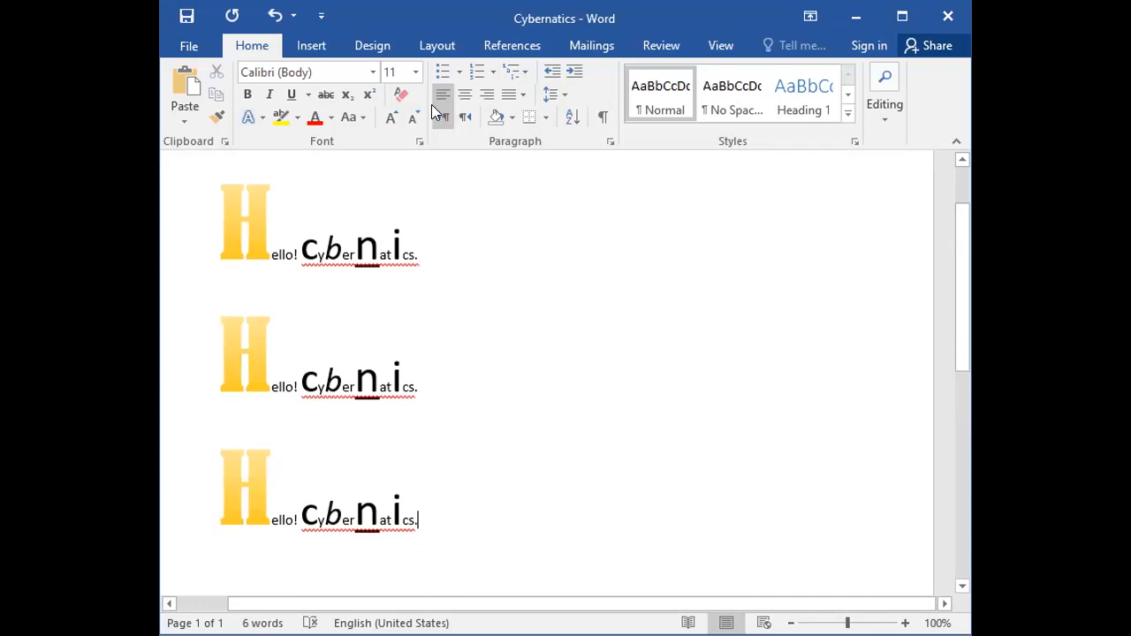
Set the numbering of the three "Hello! Cybernatics." lines to None.
drag(189, 235, 202, 492)
click(492, 73)
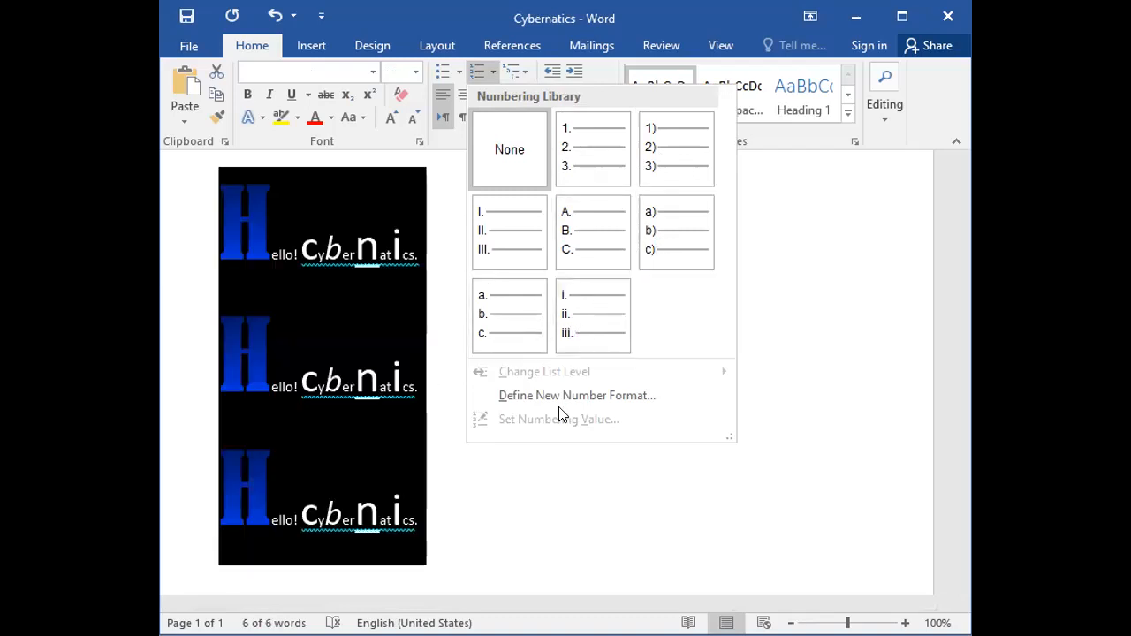
click(509, 157)
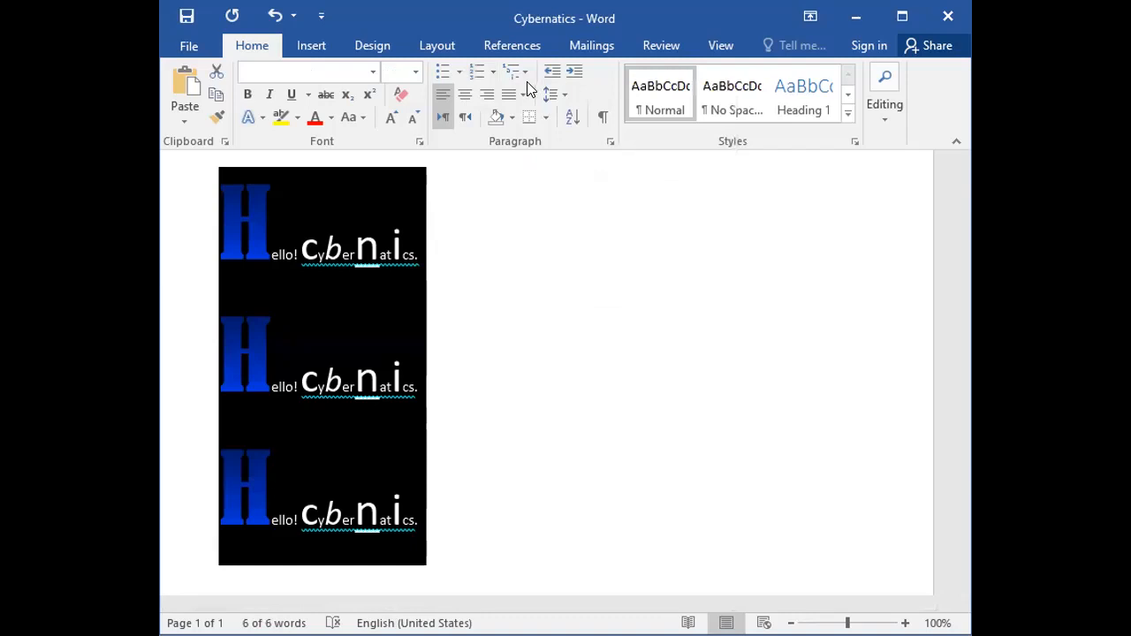
click(469, 364)
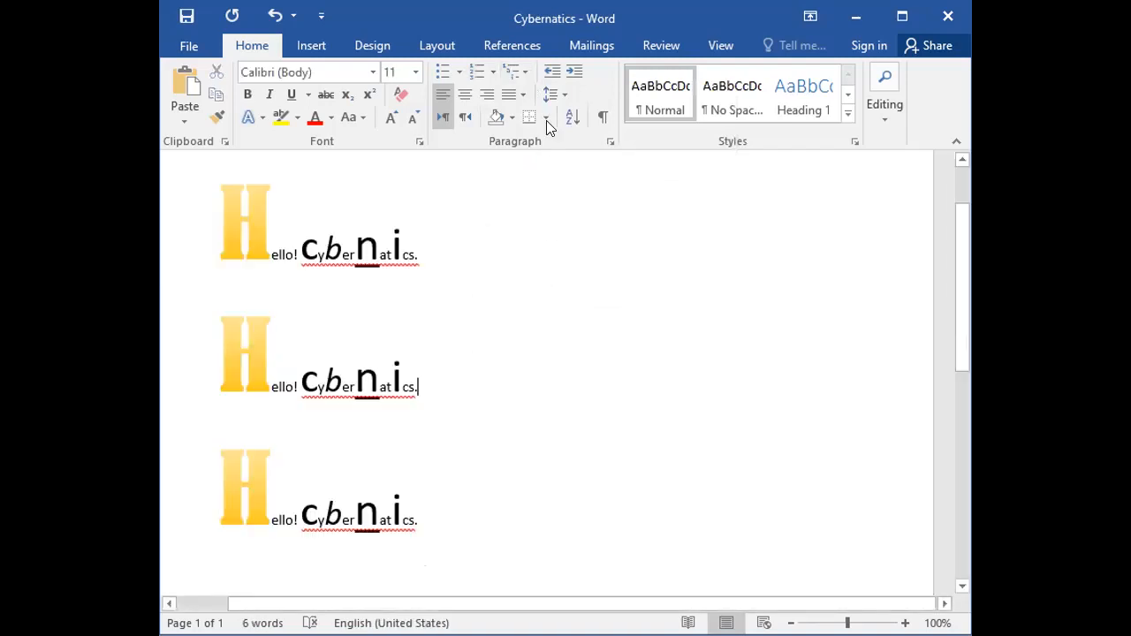
Examine the multilevel list styles in the list library, previewing the numbered, bulleted and heading-based formats.
click(523, 72)
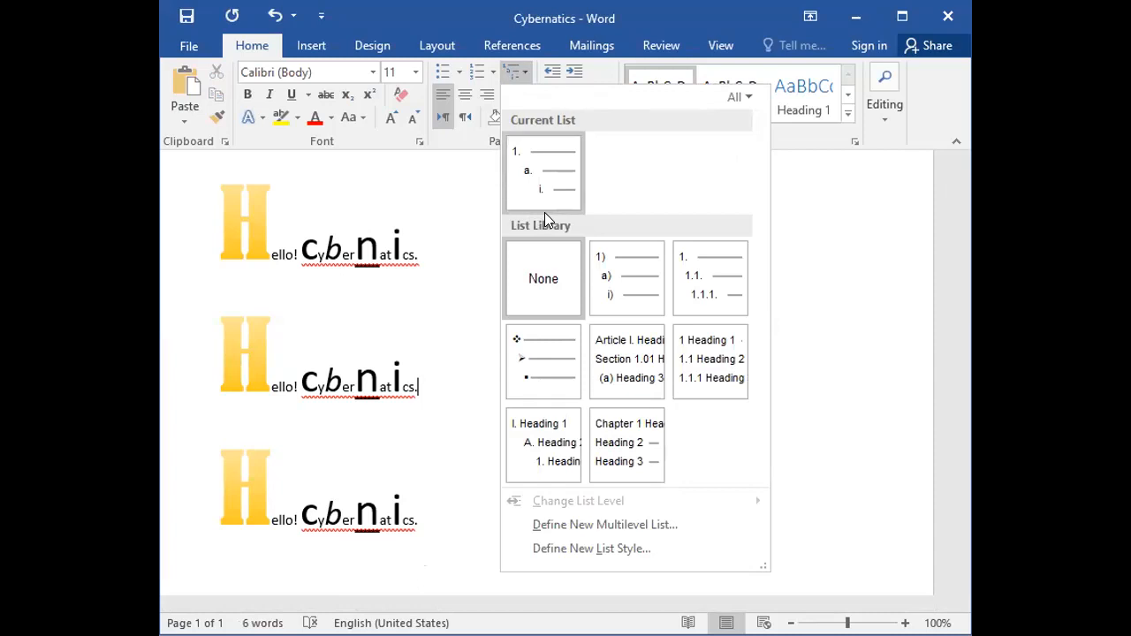
mouse_move(537, 182)
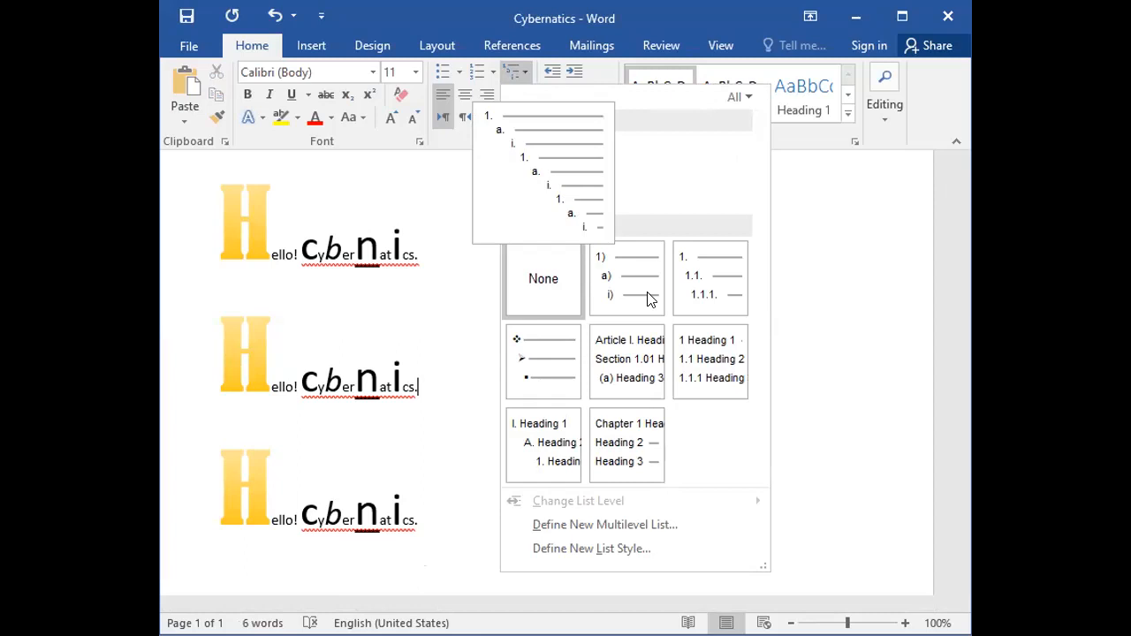
mouse_move(647, 300)
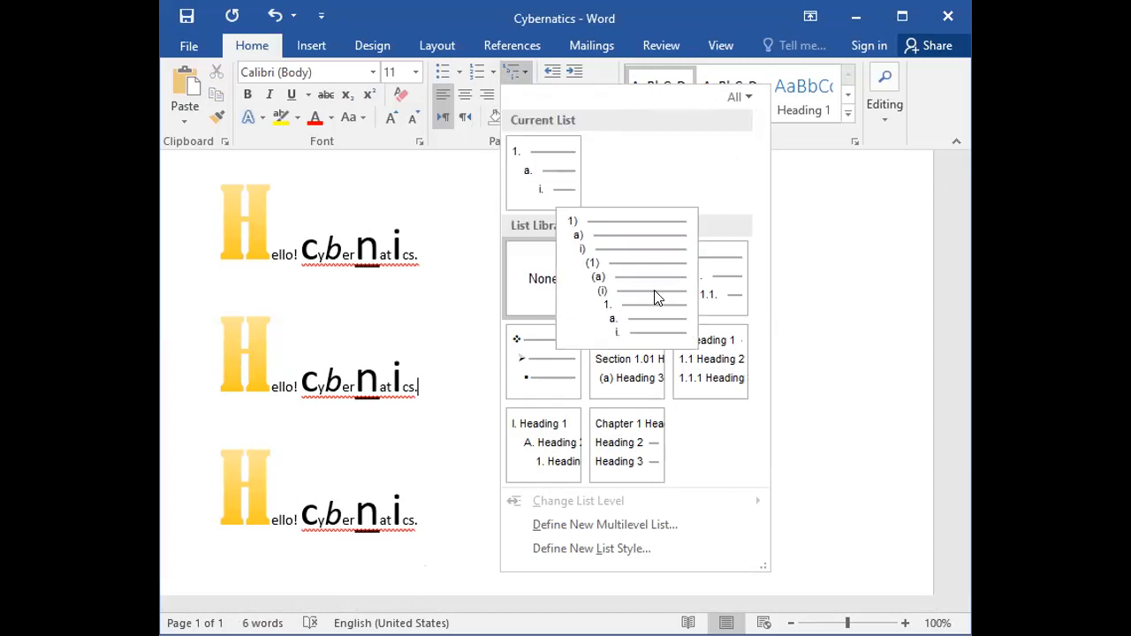
mouse_move(704, 298)
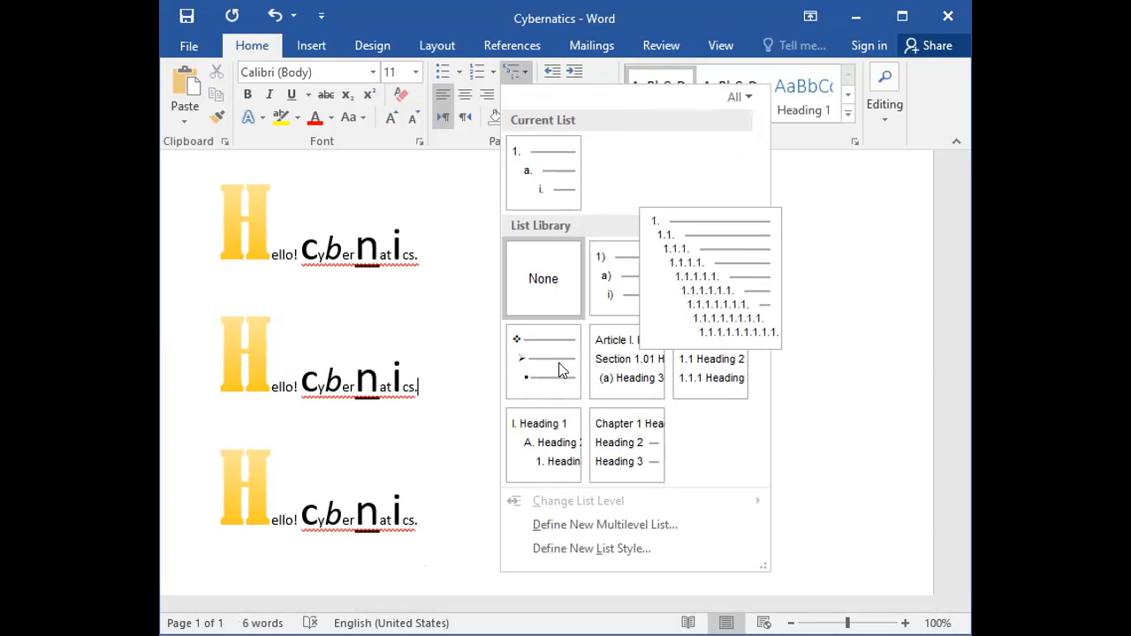
mouse_move(534, 378)
mouse_move(631, 358)
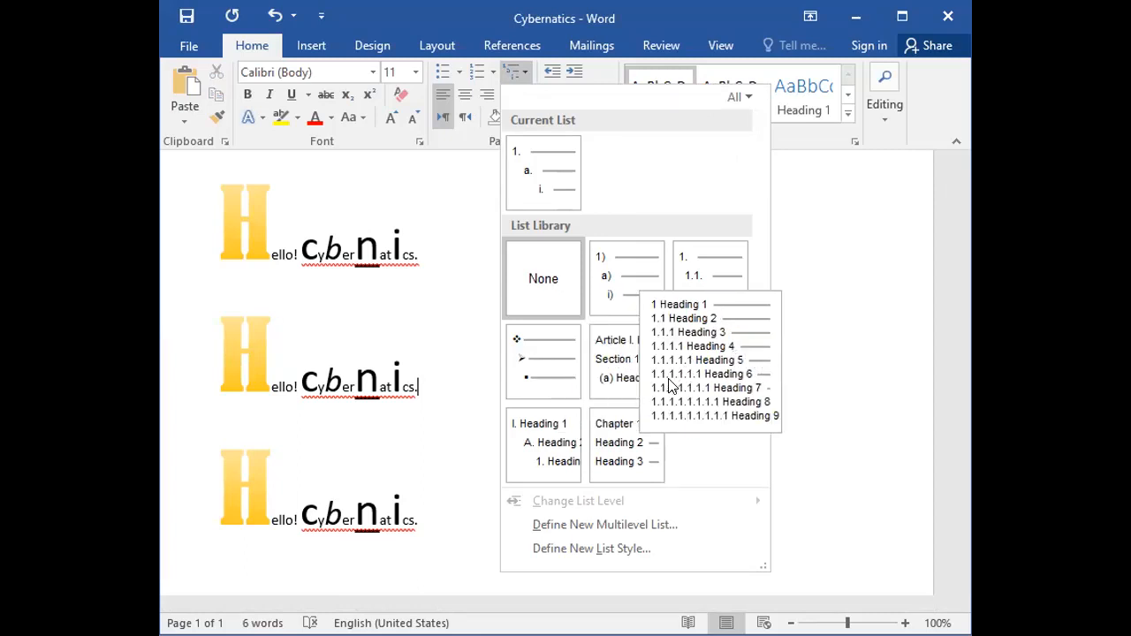
mouse_move(638, 461)
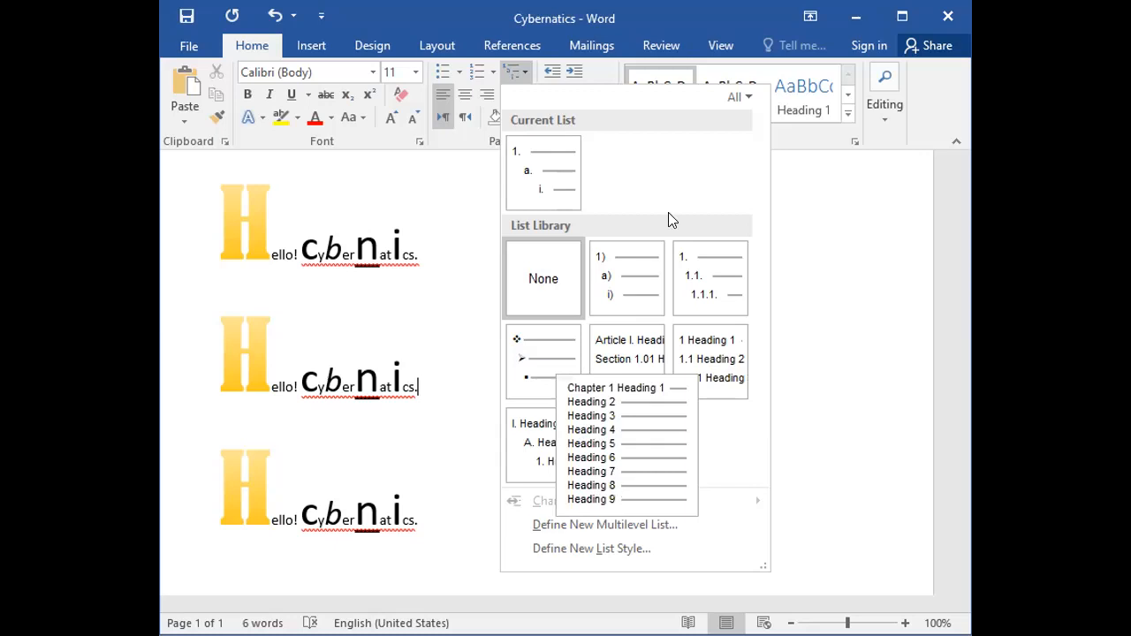
click(547, 73)
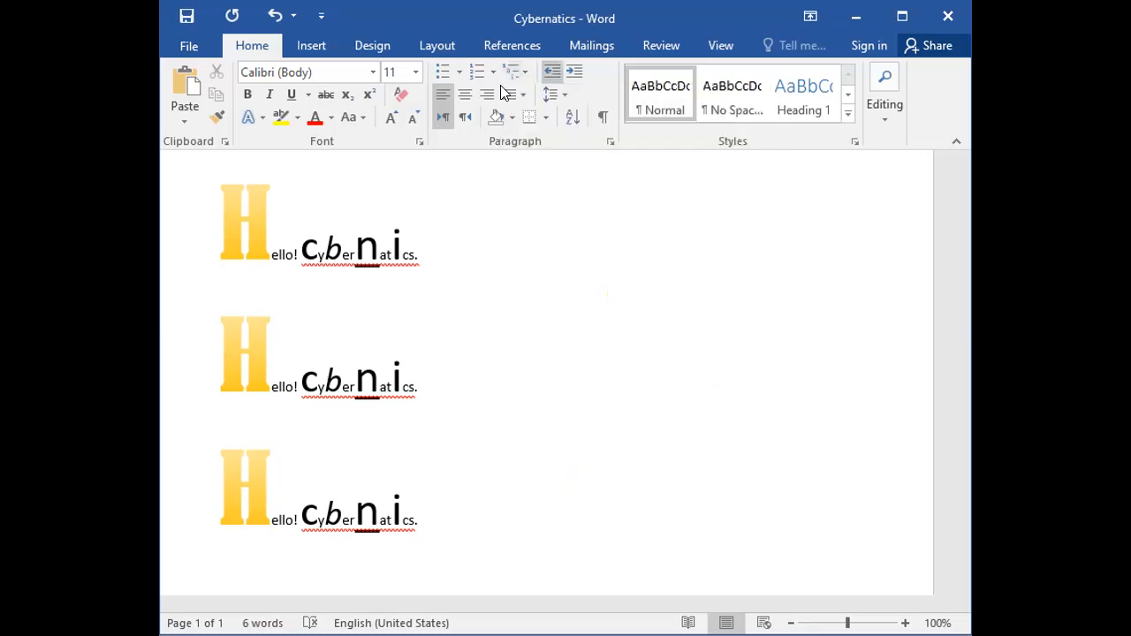
Center the first "Hello! Cybernatics." line, switch it to right alignment, and try to decrease its indent.
click(189, 234)
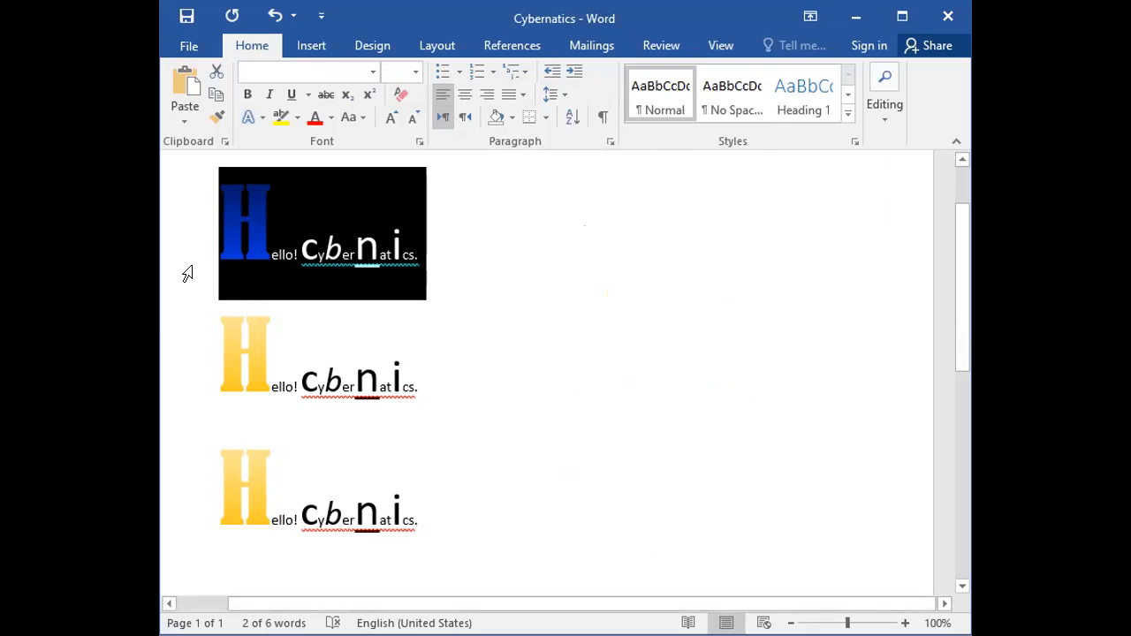
click(464, 96)
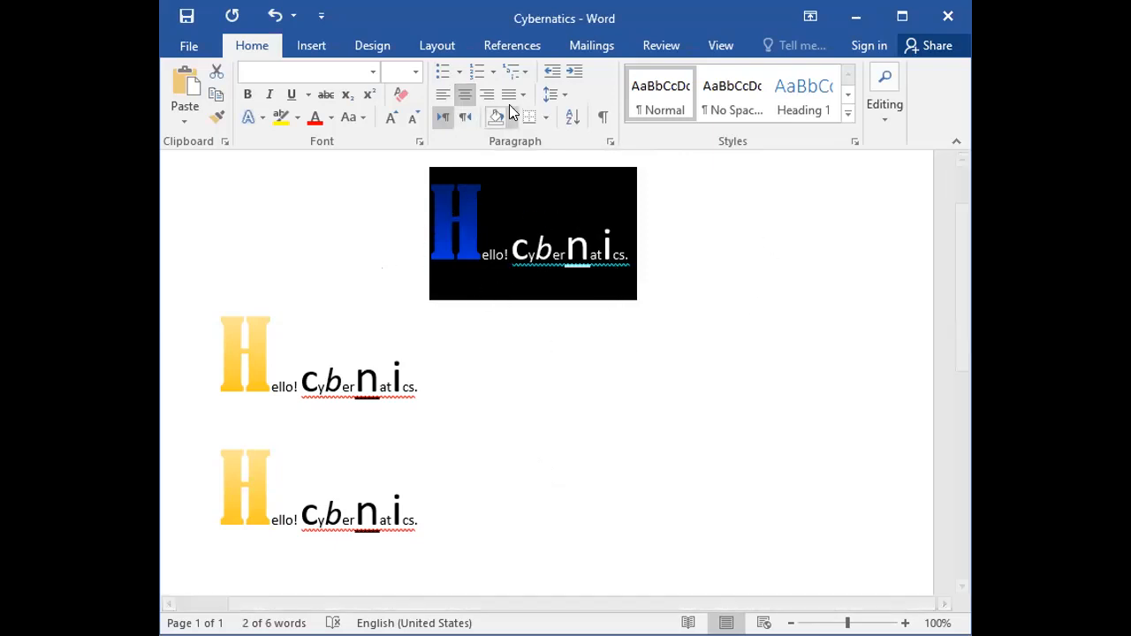
click(486, 96)
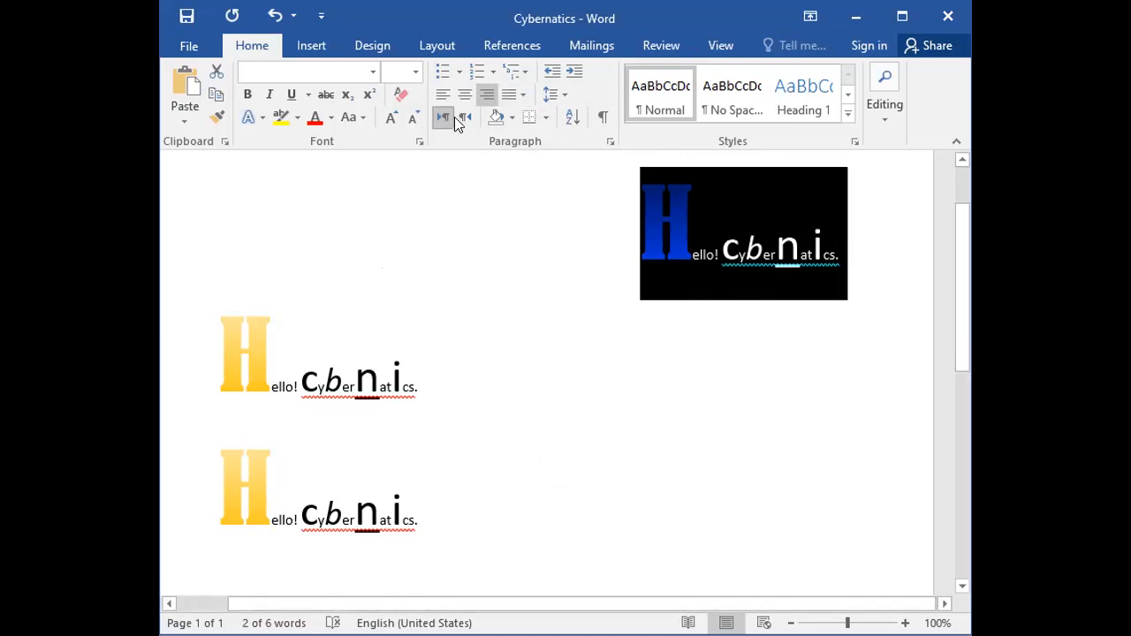
click(552, 76)
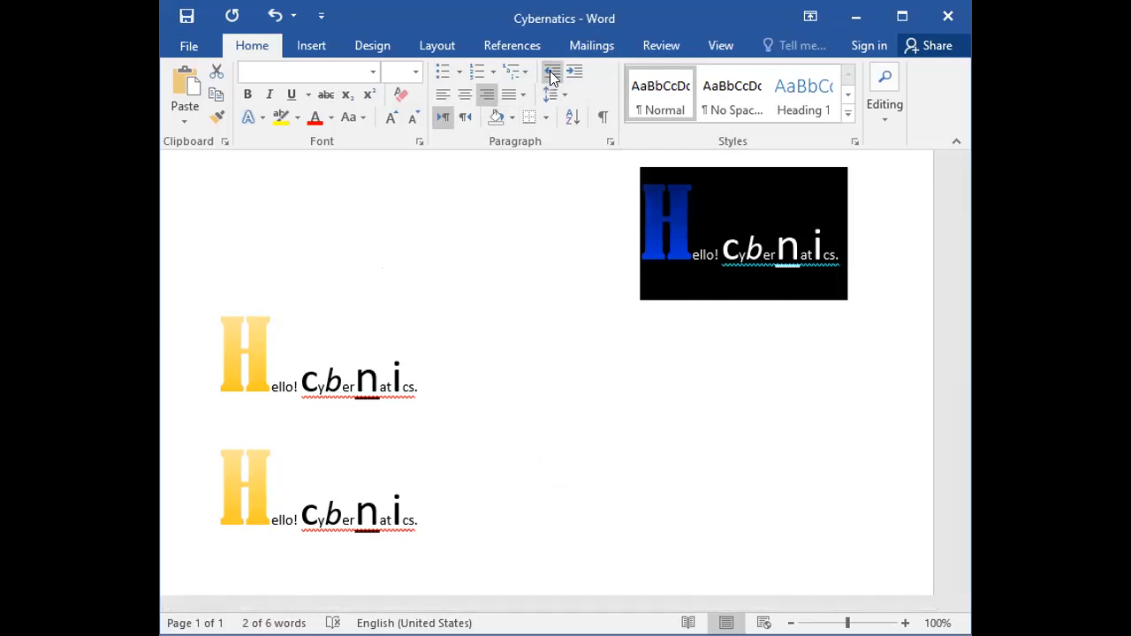
click(551, 73)
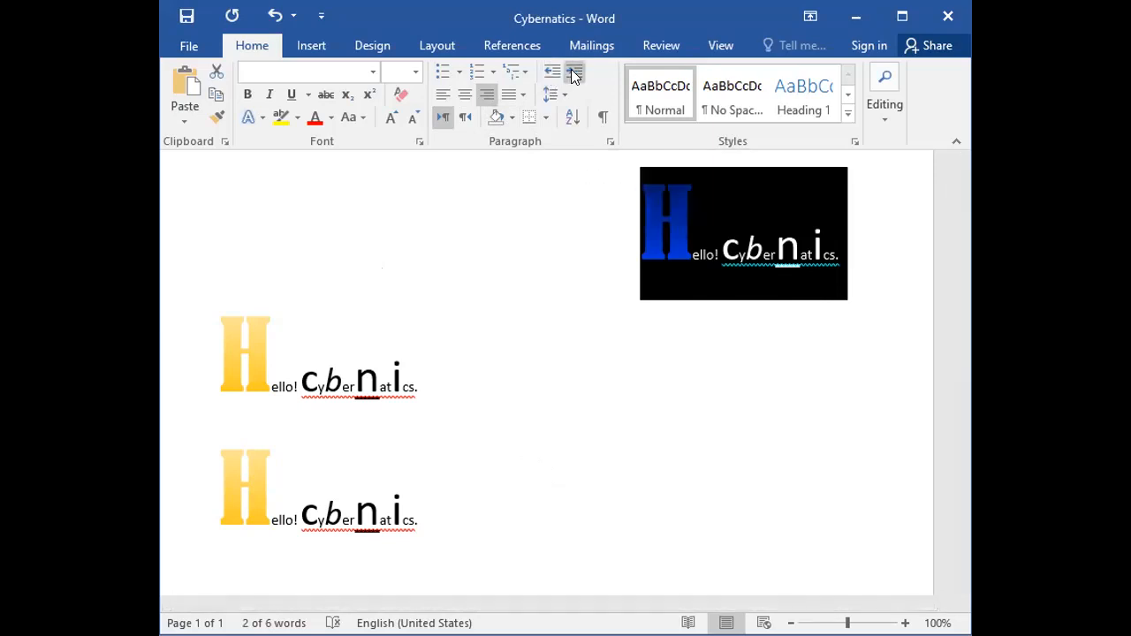
Increase the second line's indent repeatedly until its text wraps near the right margin.
click(197, 363)
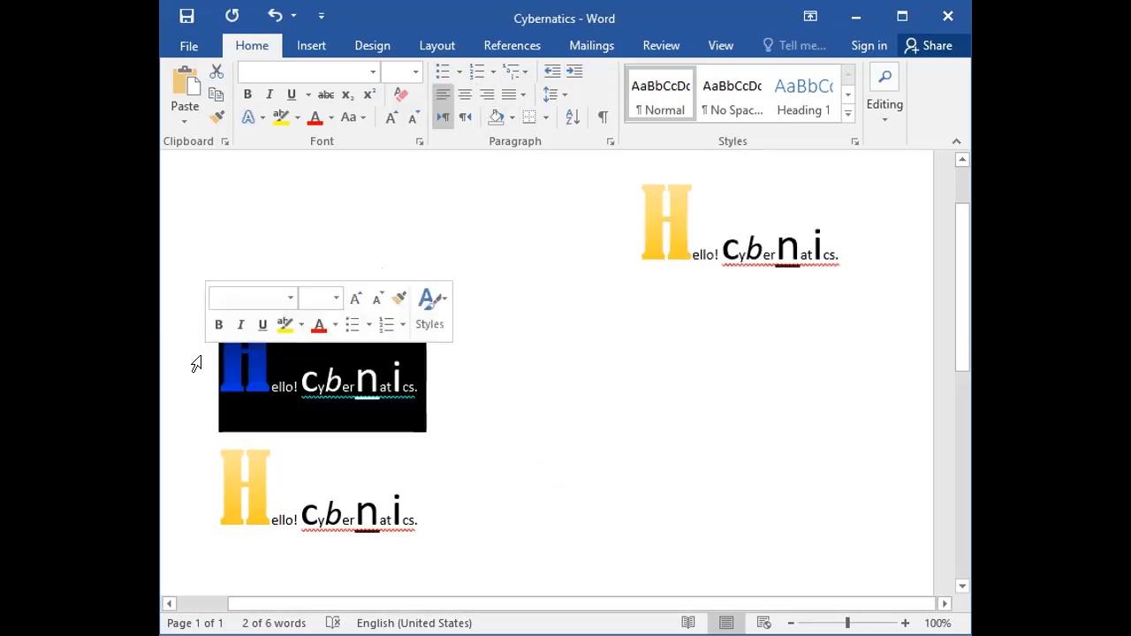
click(554, 77)
click(554, 77)
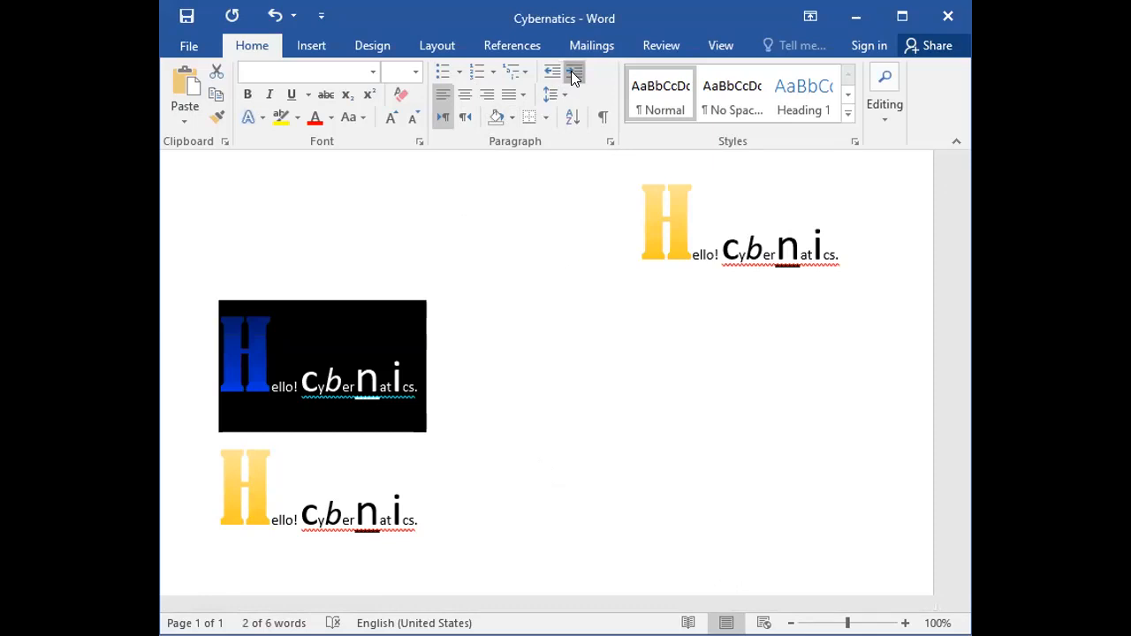
click(573, 77)
click(573, 77)
click(573, 77)
click(572, 77)
click(573, 77)
click(573, 76)
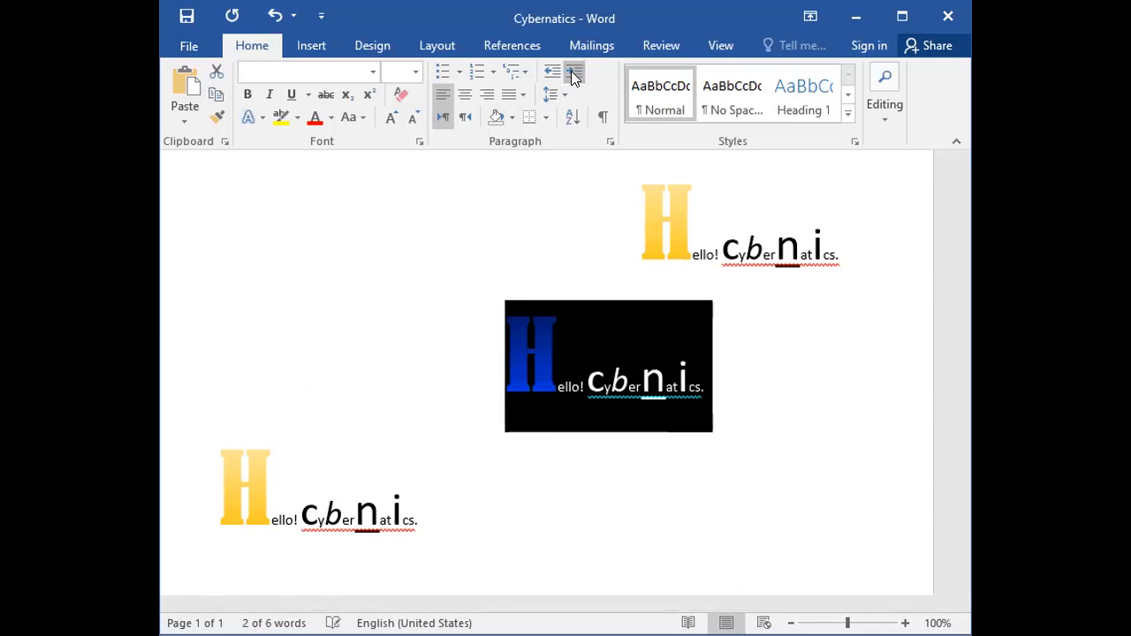
click(573, 77)
click(572, 76)
click(573, 77)
click(572, 76)
click(573, 77)
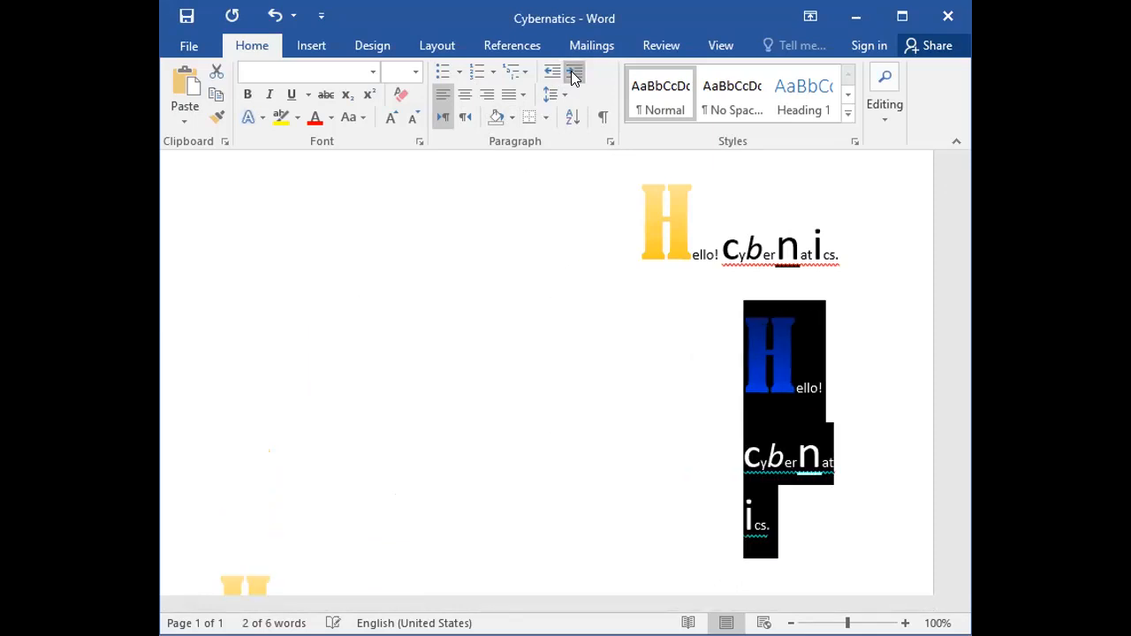
click(572, 77)
click(572, 77)
click(572, 77)
click(572, 77)
Decrease the second line's indent until it is back at the left margin.
click(550, 79)
click(549, 80)
click(549, 80)
click(549, 79)
click(550, 79)
click(549, 79)
double_click(550, 79)
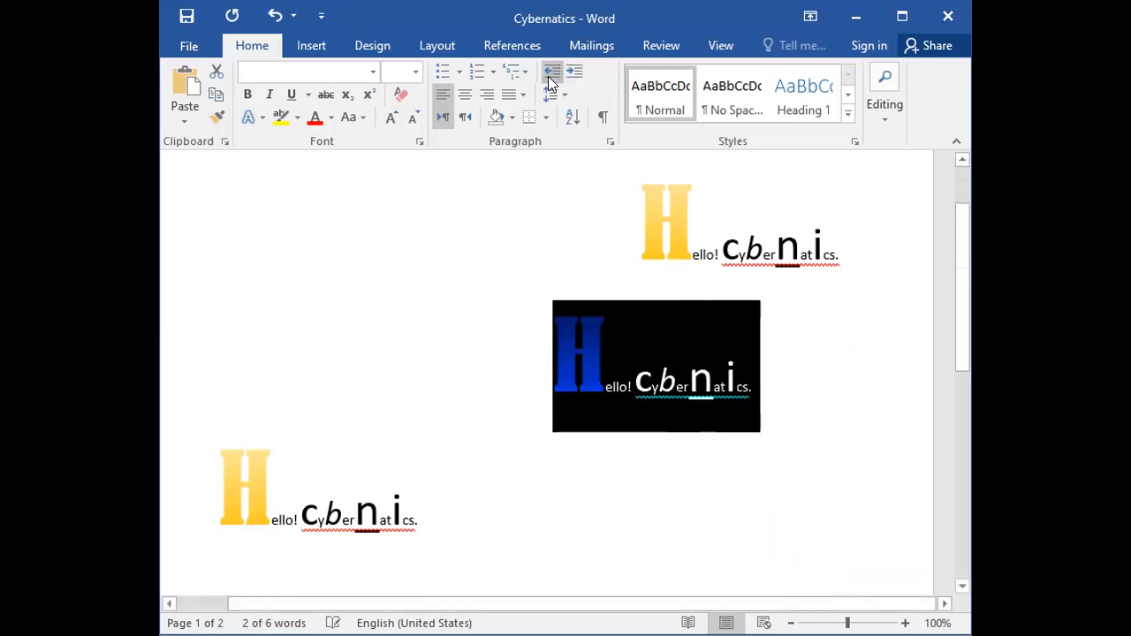
triple_click(550, 79)
triple_click(549, 80)
click(549, 80)
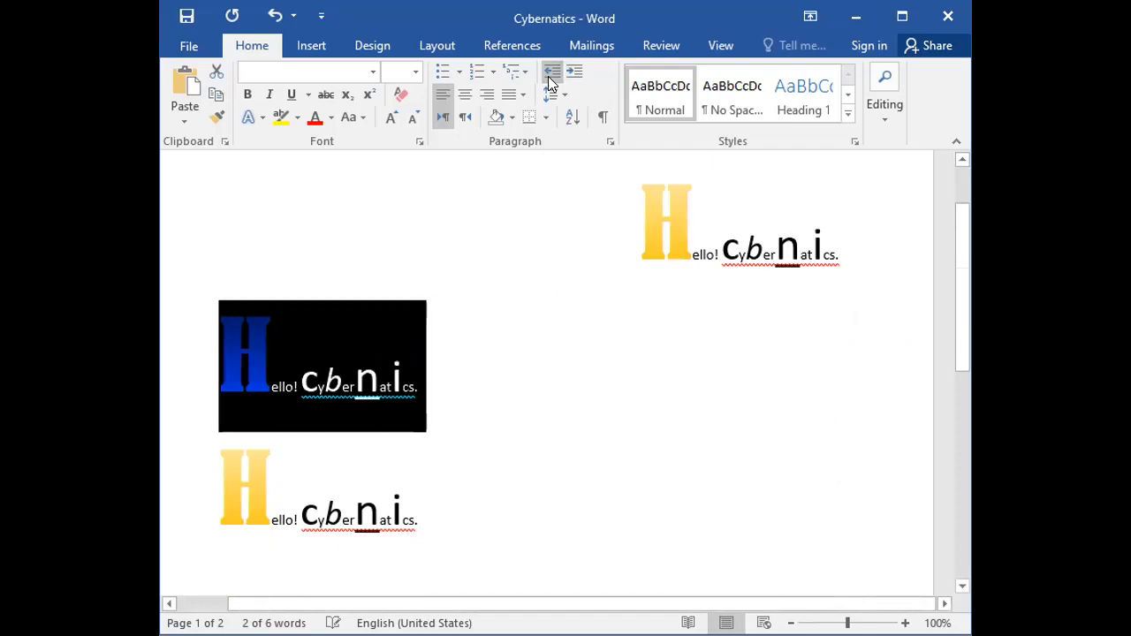
Left-align the first line and decrease its indent until it is back at the left margin.
click(632, 234)
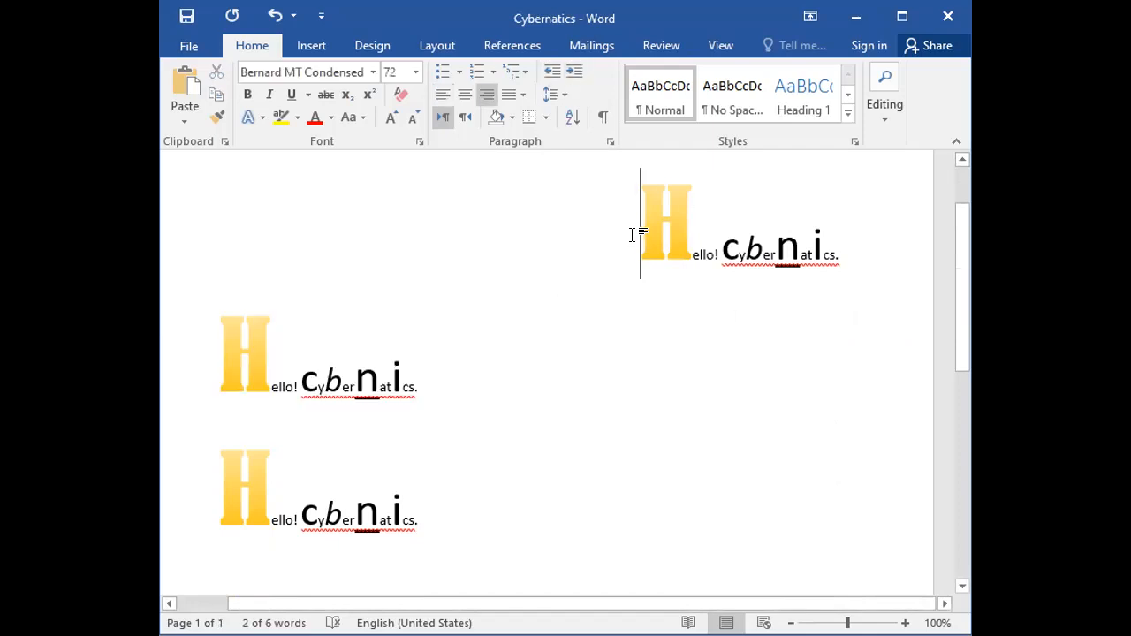
click(216, 235)
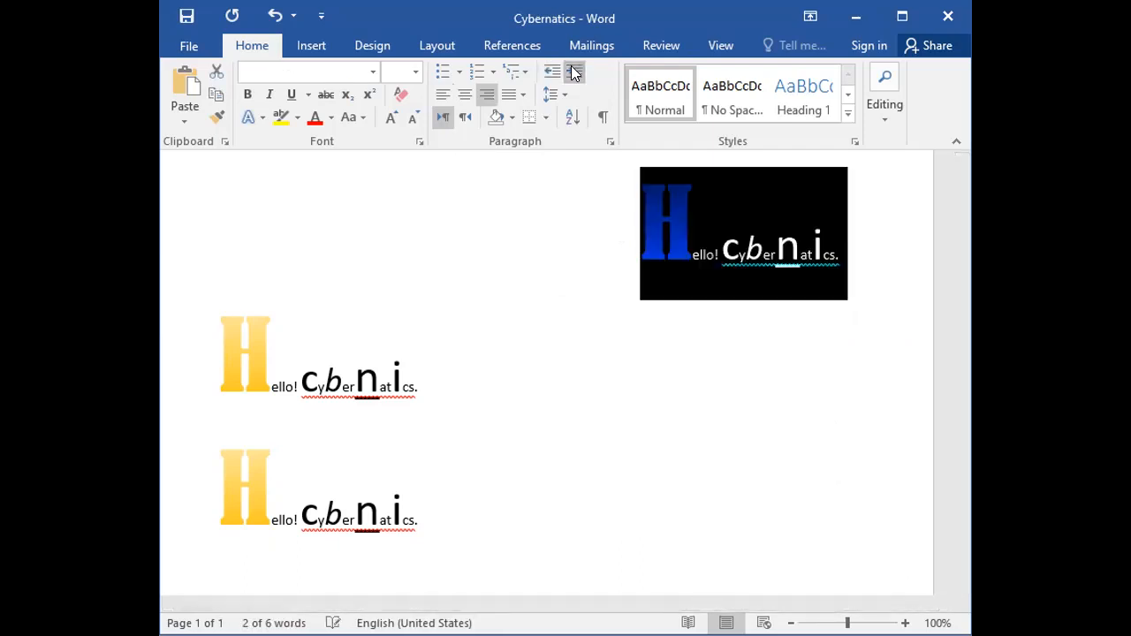
click(441, 96)
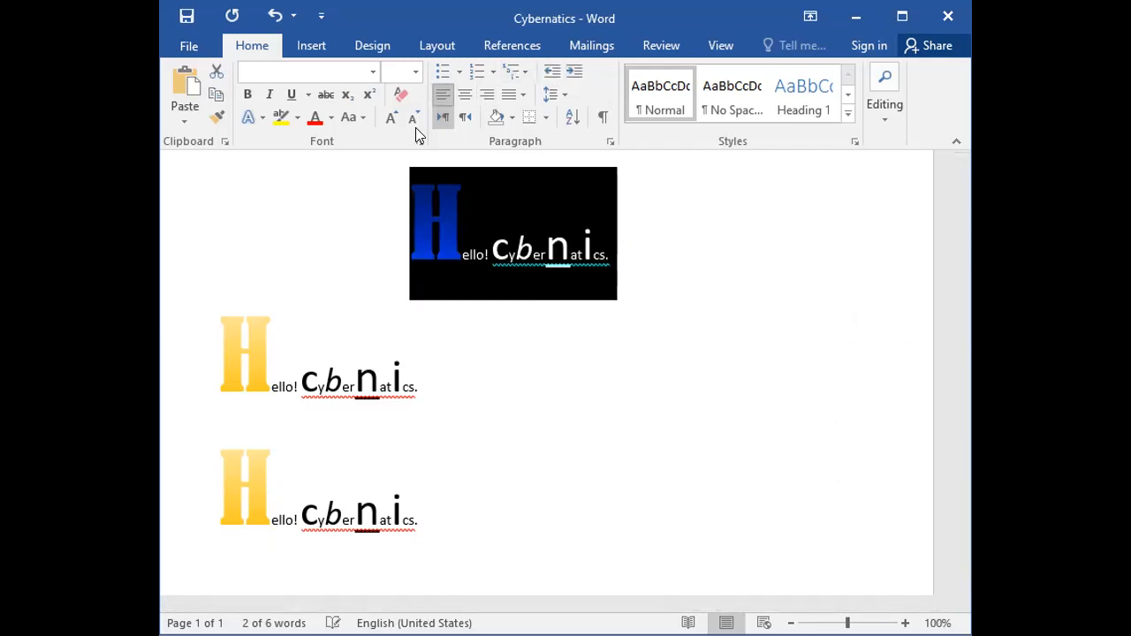
click(463, 95)
click(548, 76)
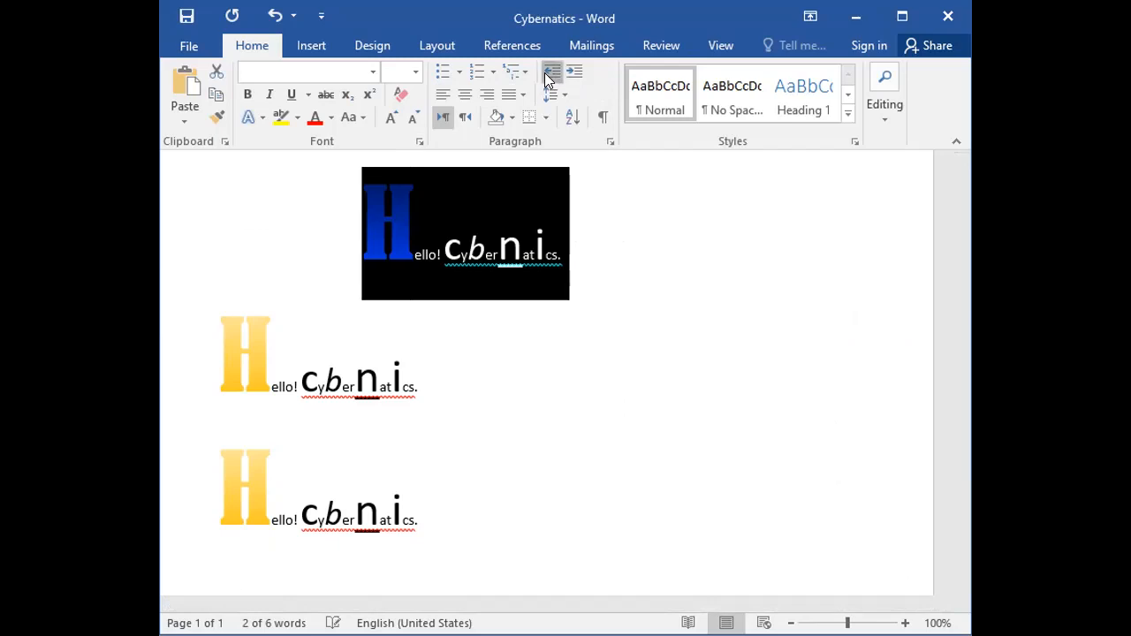
click(546, 78)
click(547, 78)
click(547, 78)
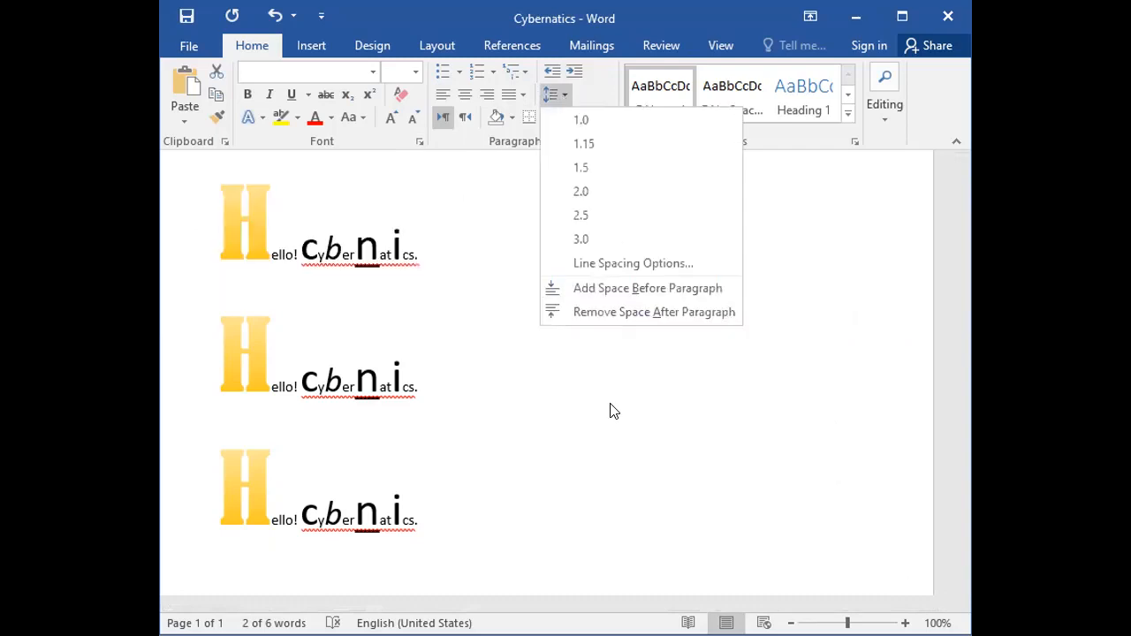
Remove the space after paragraph from all three "Hello! Cybernatics." lines.
key(Escape)
click(181, 348)
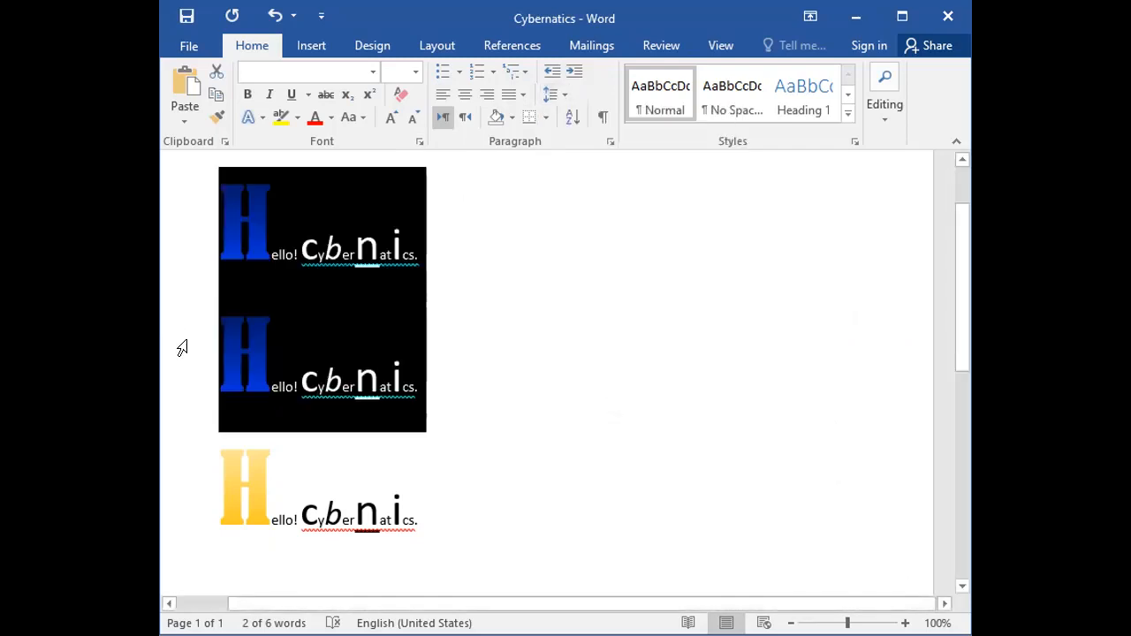
click(181, 456)
click(548, 348)
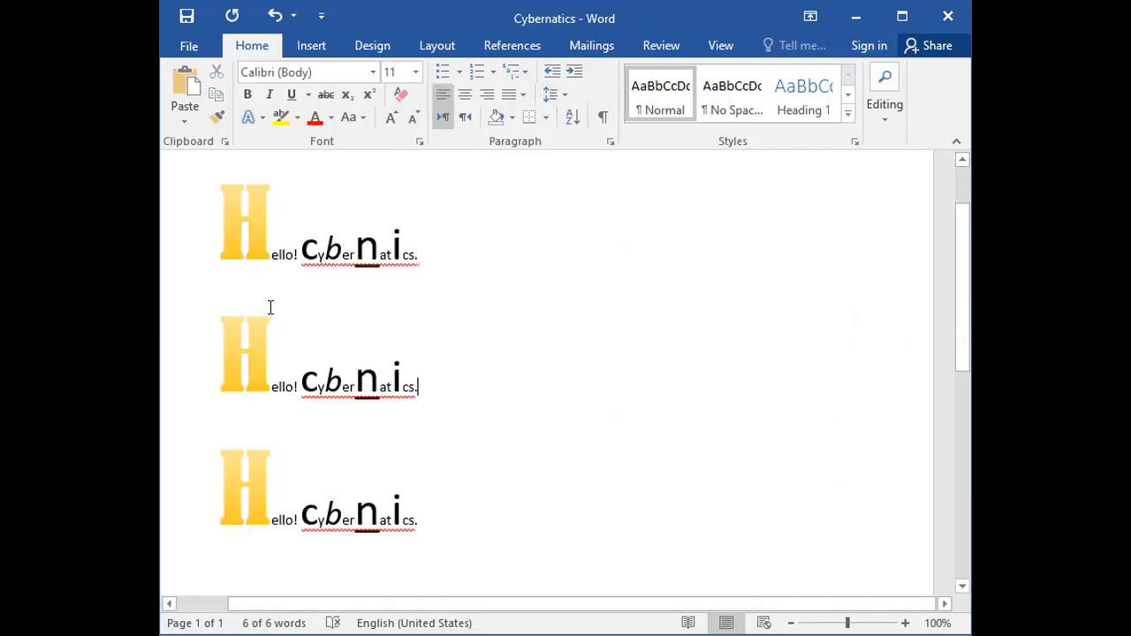
drag(212, 262, 226, 314)
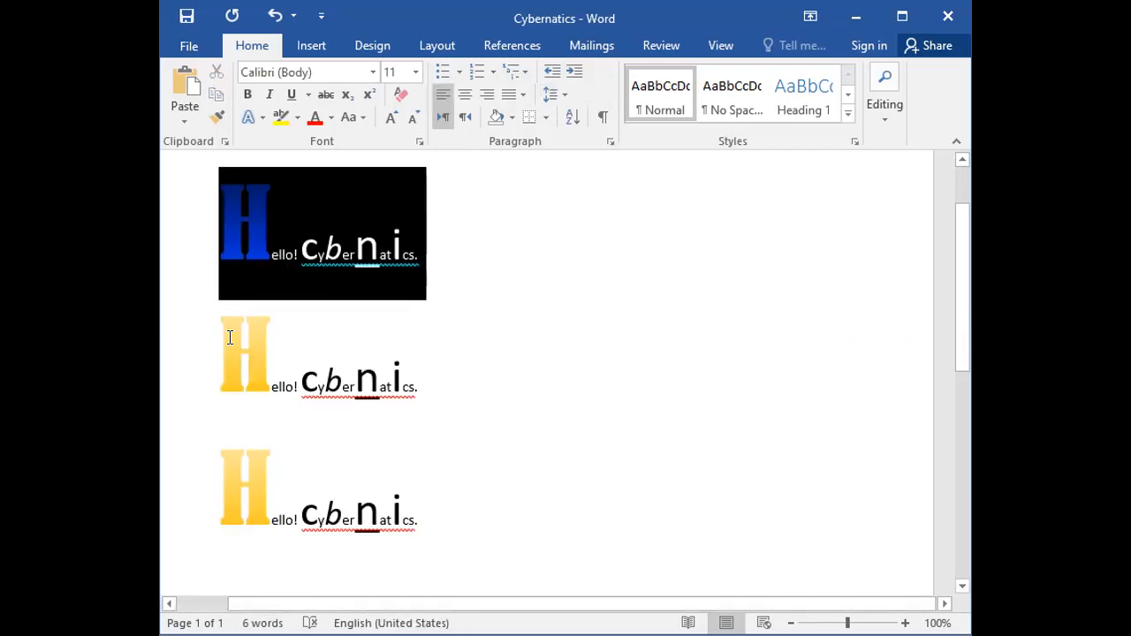
click(295, 310)
drag(182, 233, 182, 487)
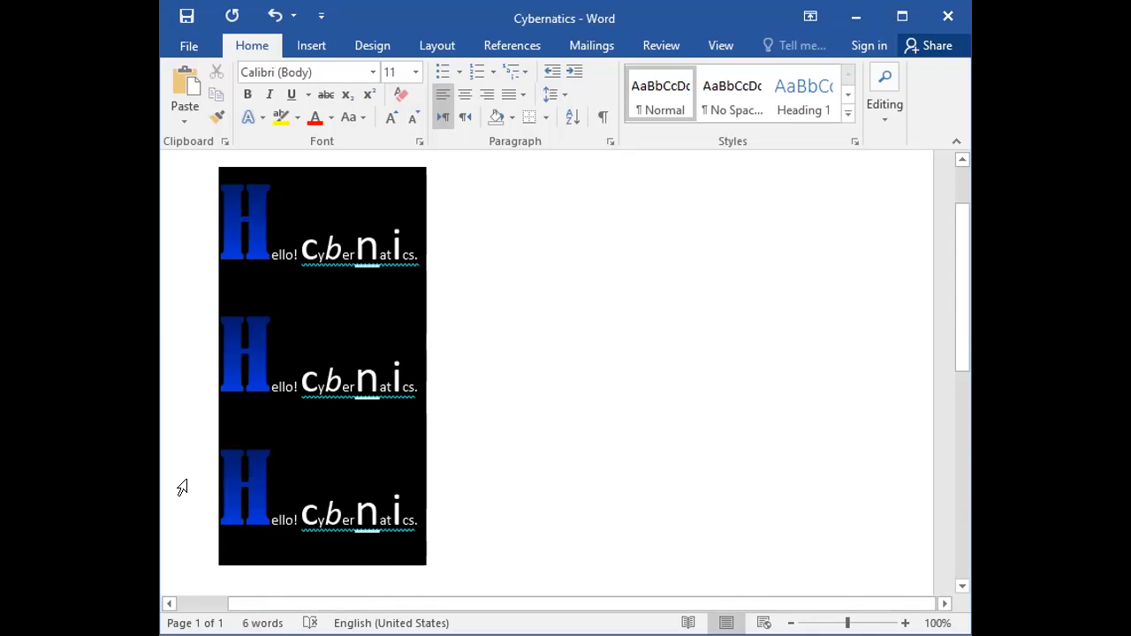
click(564, 92)
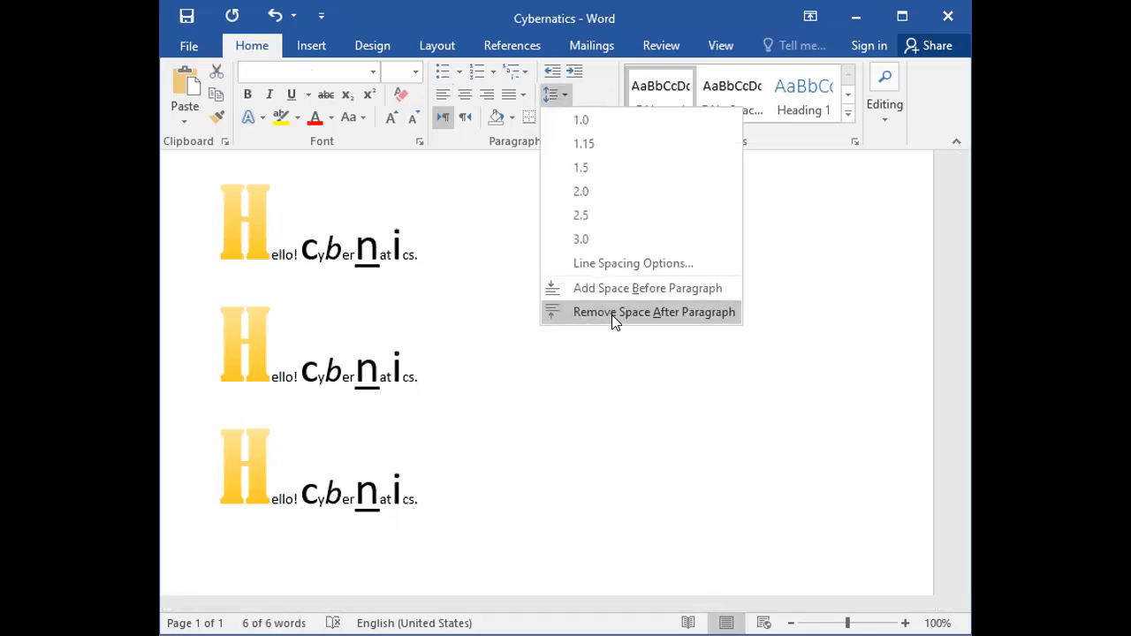
click(463, 349)
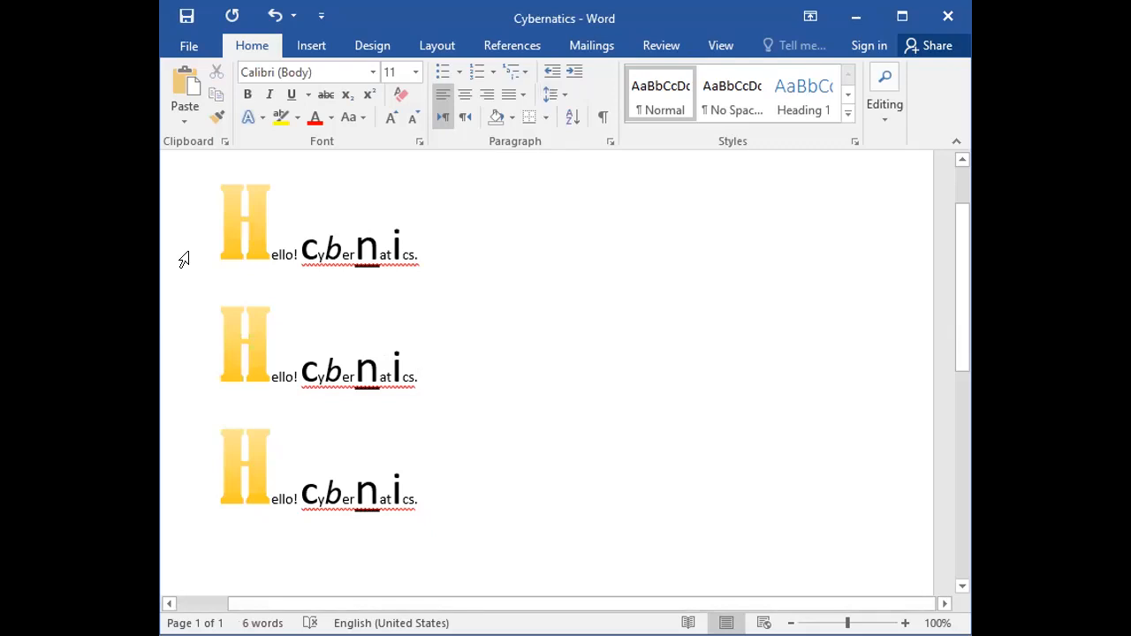
Set the line spacing of all three "Hello! Cybernatics." lines to 1.0.
drag(186, 203, 212, 478)
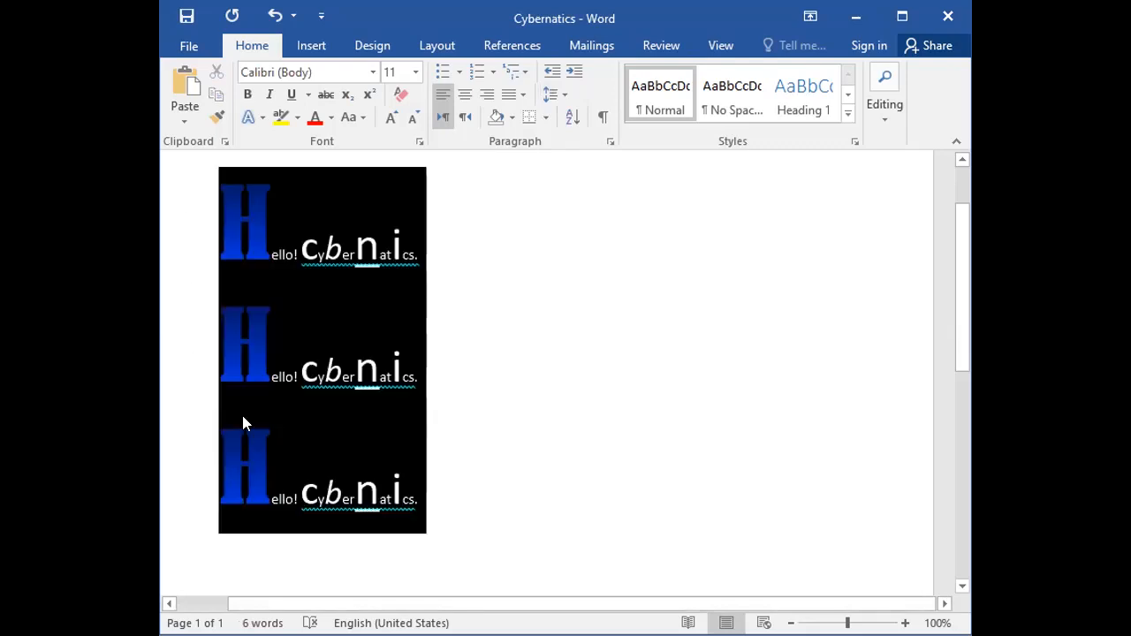
click(563, 94)
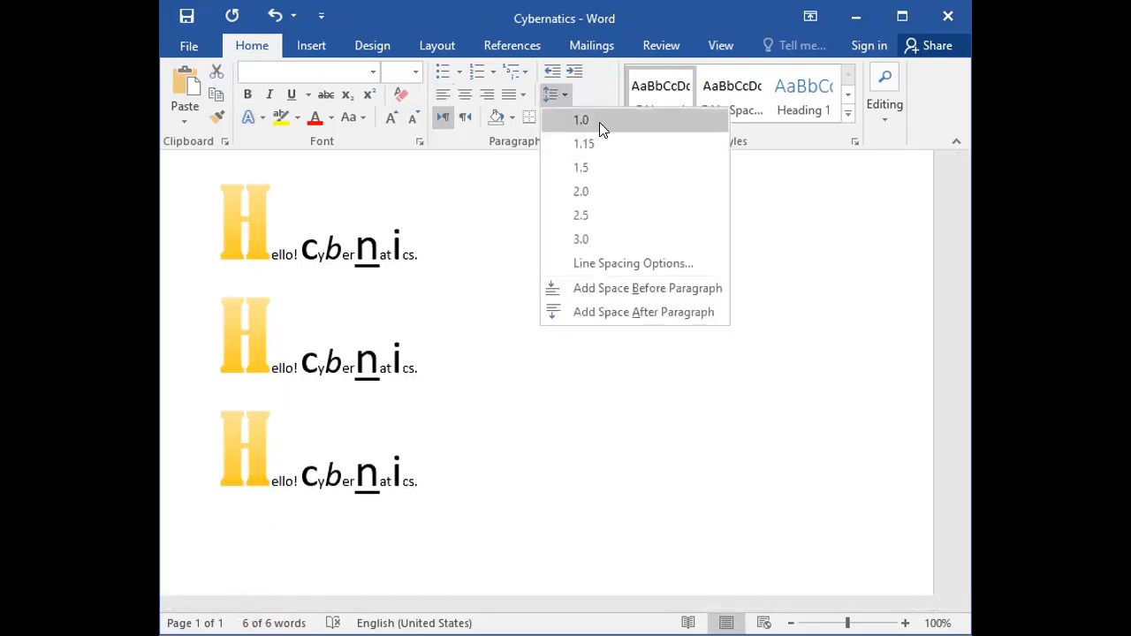
click(599, 121)
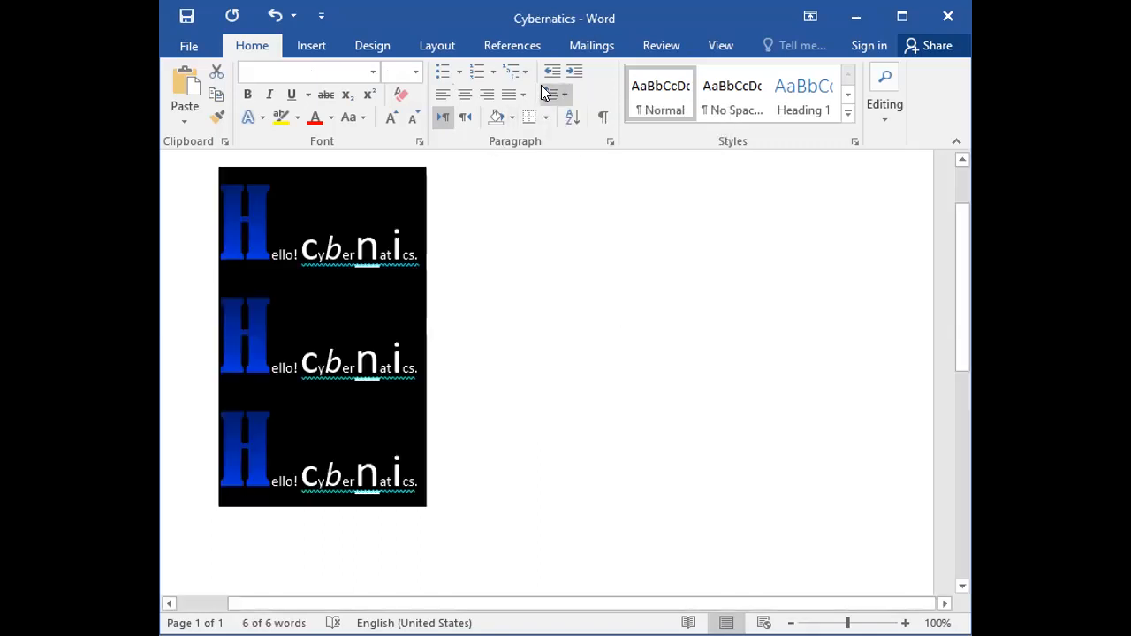
Open the detailed line spacing options for all three "Hello! Cybernatics." lines and review the available alignment choices.
click(563, 95)
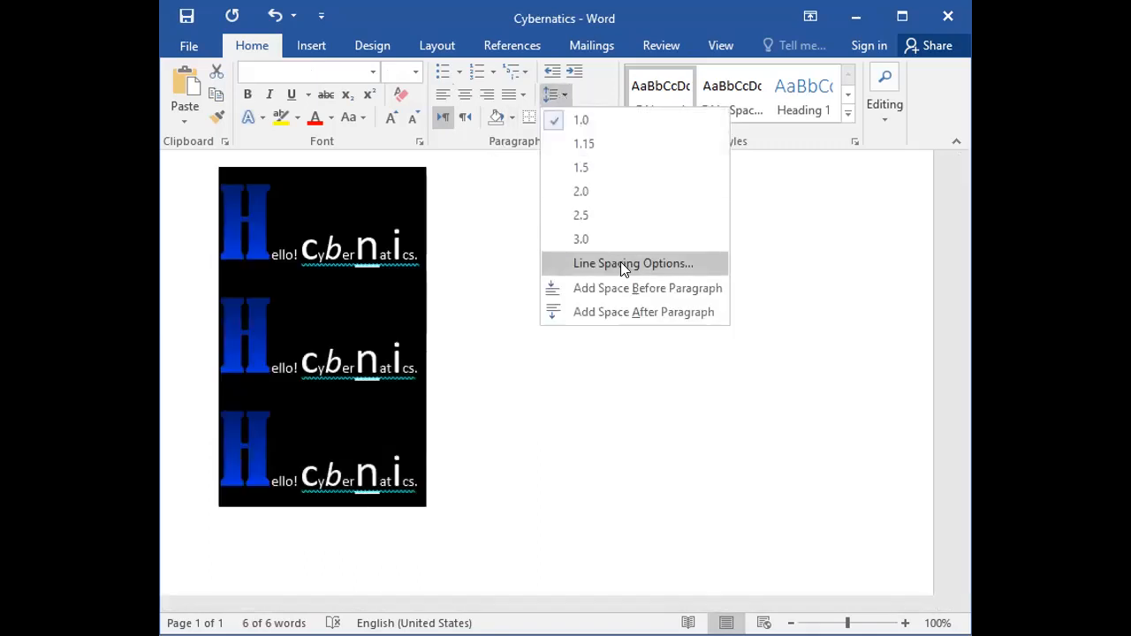
click(622, 262)
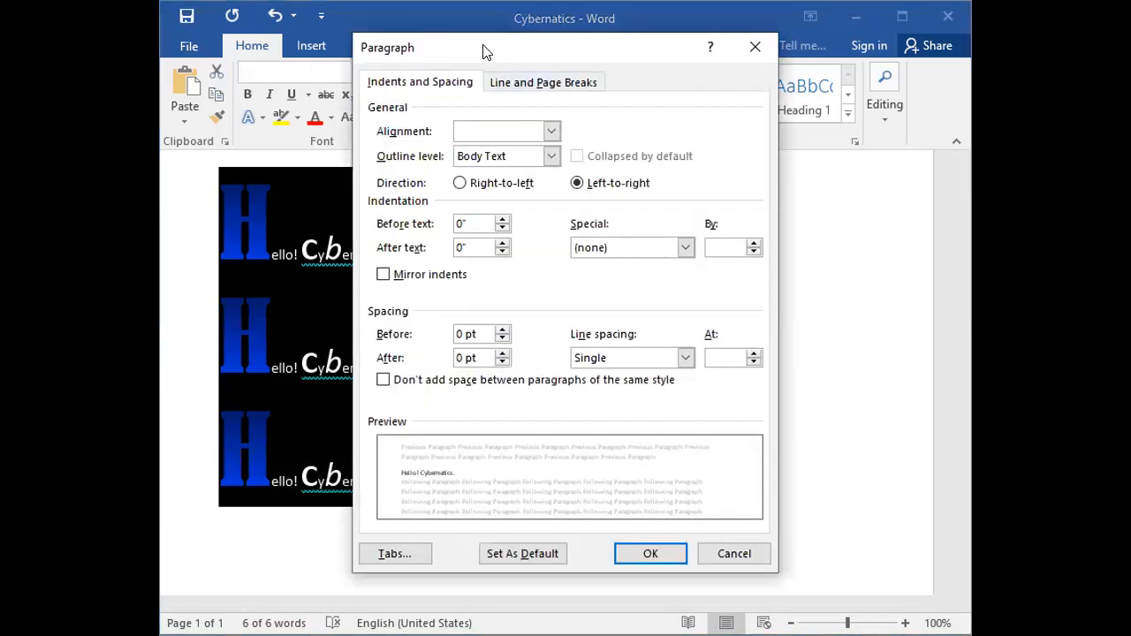
drag(482, 53, 471, 53)
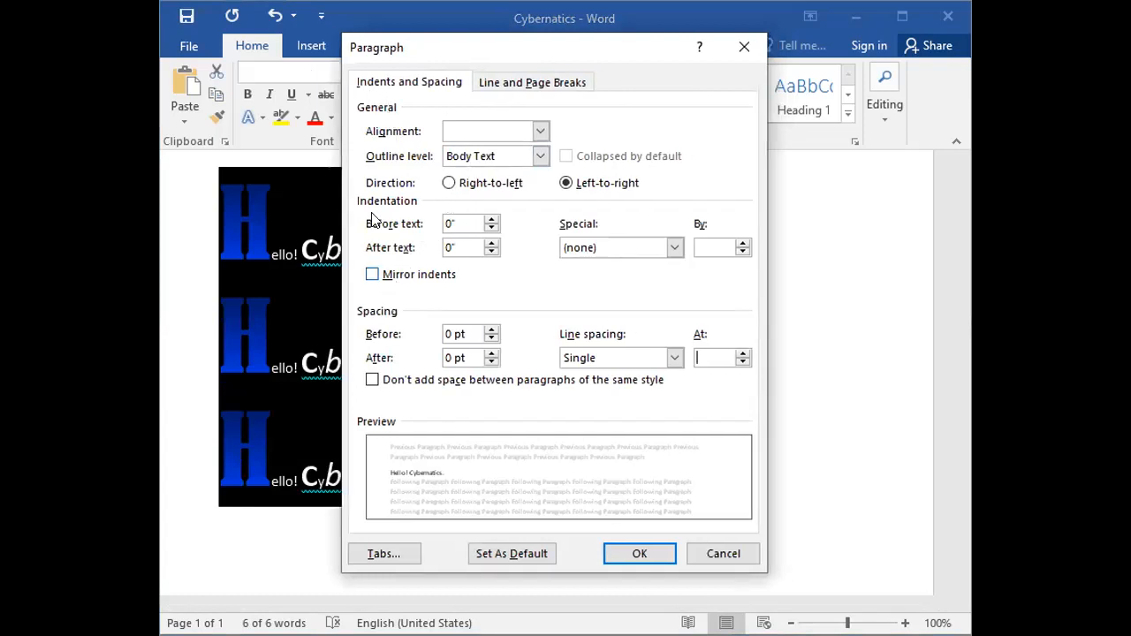
click(540, 131)
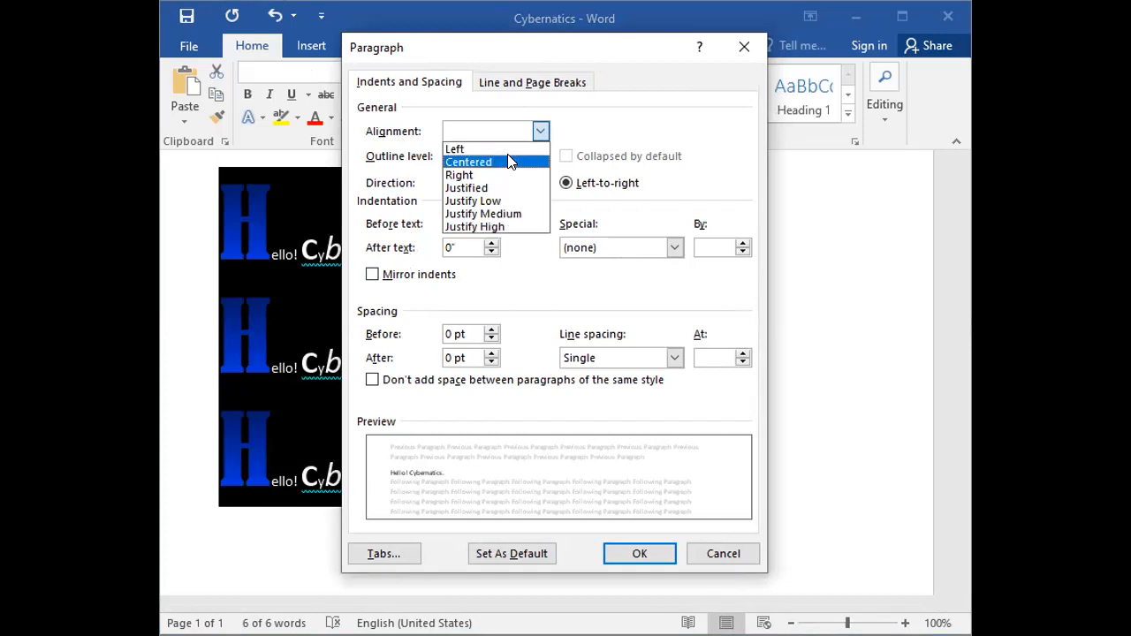
click(540, 131)
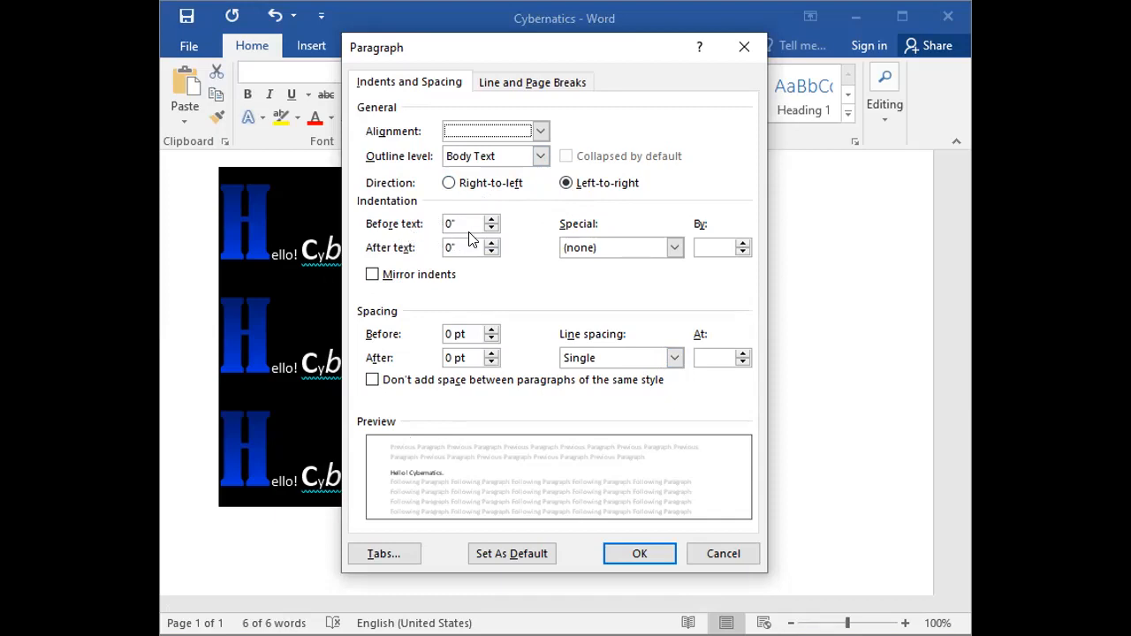
click(304, 257)
click(492, 224)
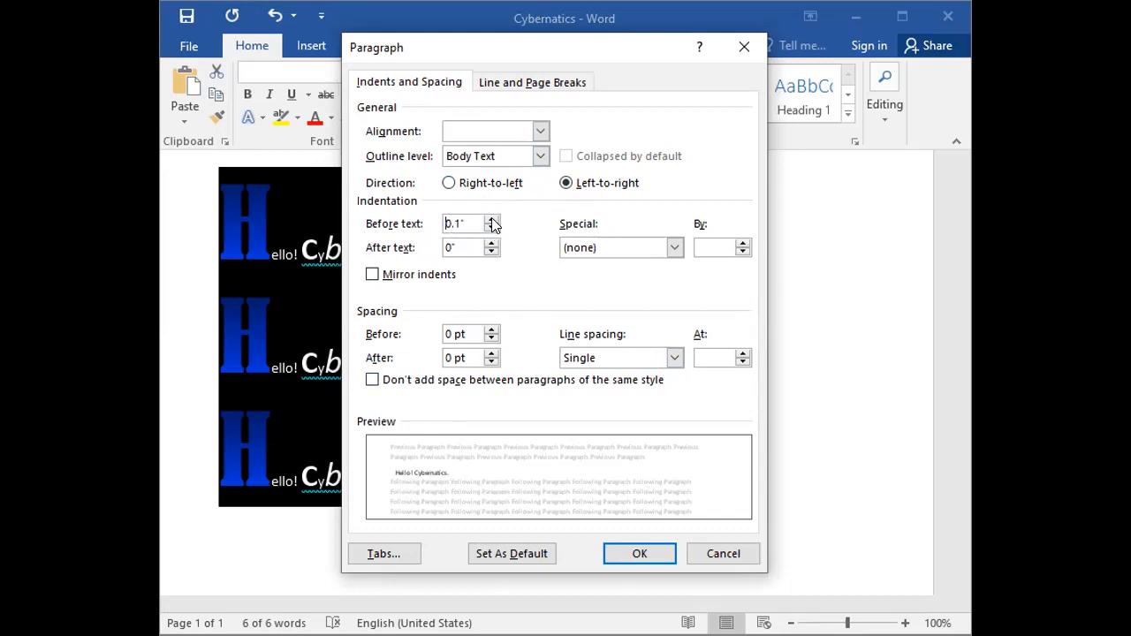
click(493, 229)
click(493, 229)
click(493, 229)
click(492, 223)
click(742, 49)
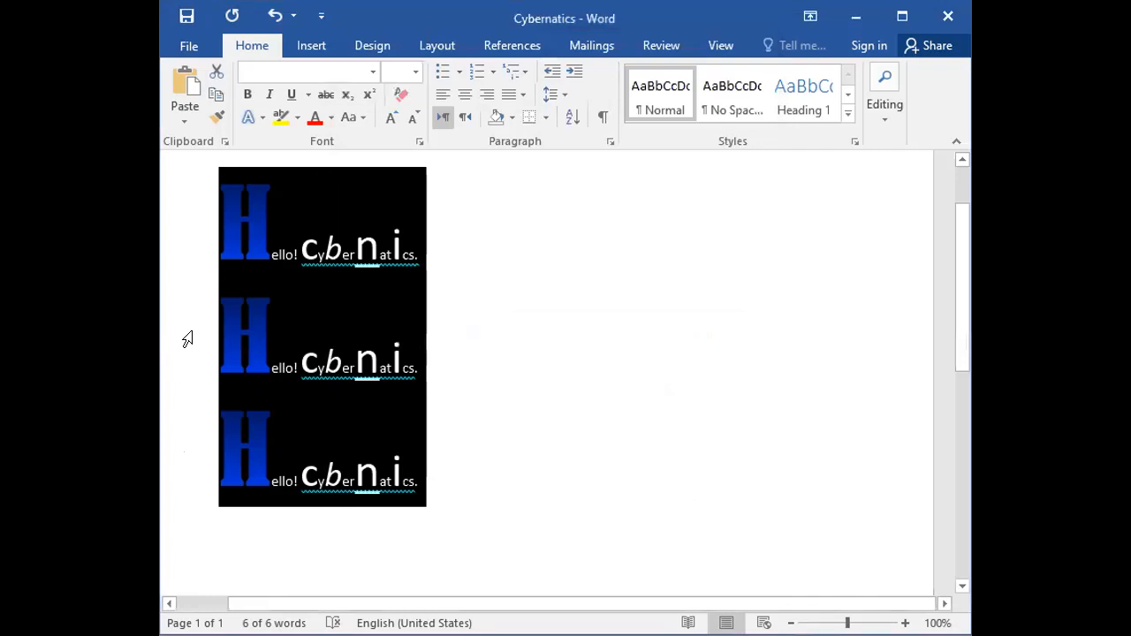
Set the second "Hello! Cybernatics." line's indentation before text to -0.3" in the paragraph settings.
click(184, 340)
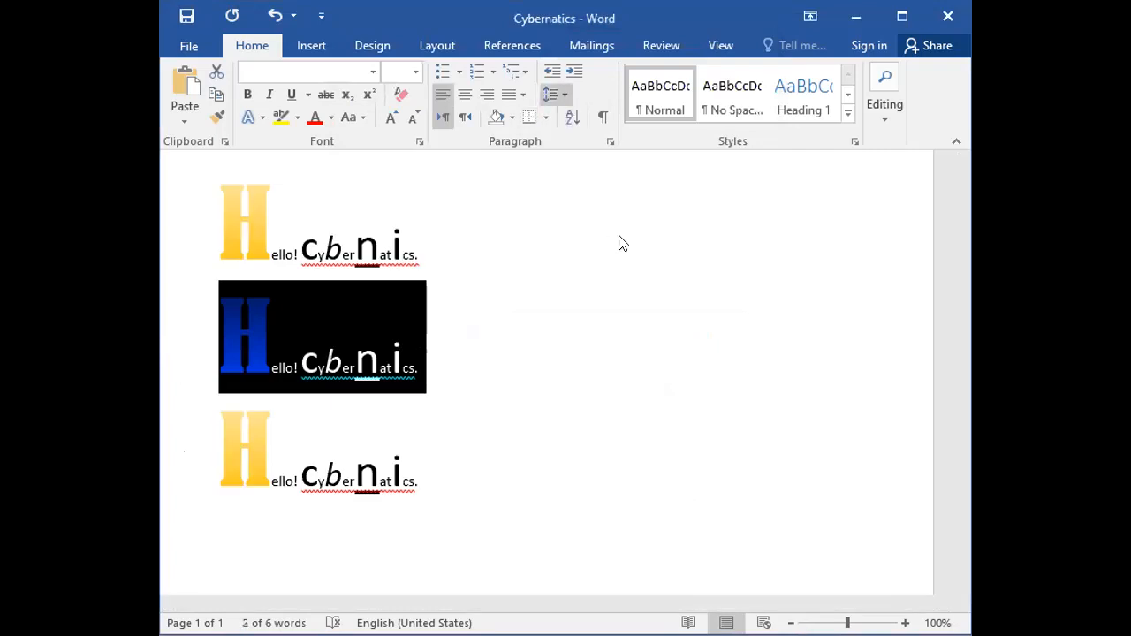
click(629, 256)
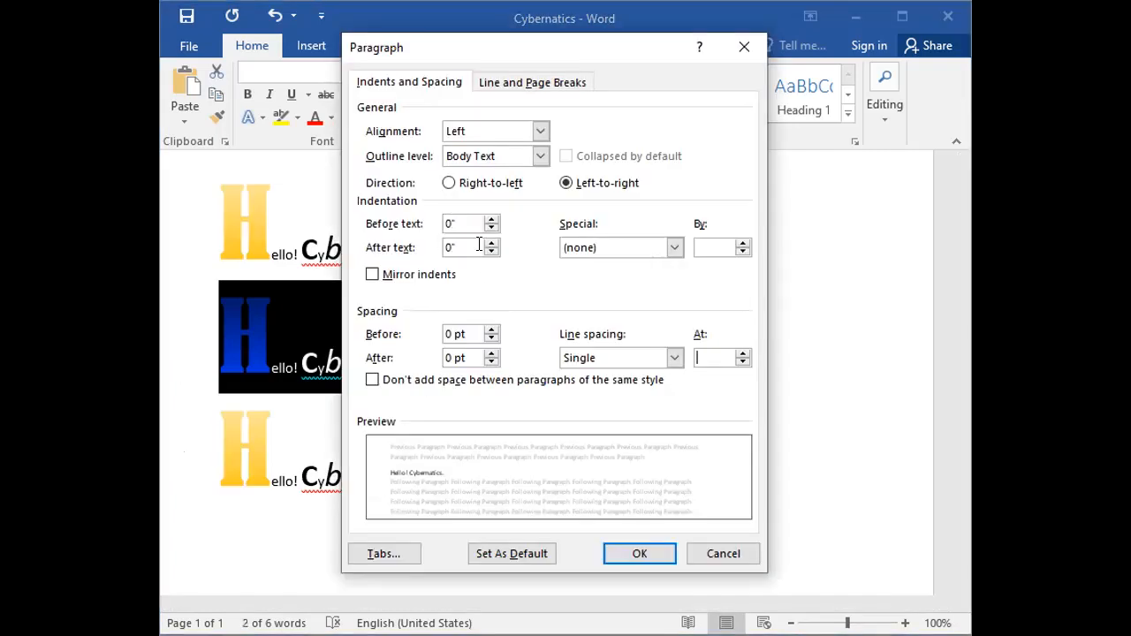
click(492, 231)
click(491, 232)
click(491, 231)
click(491, 231)
click(491, 232)
click(492, 219)
click(492, 219)
click(493, 219)
click(491, 228)
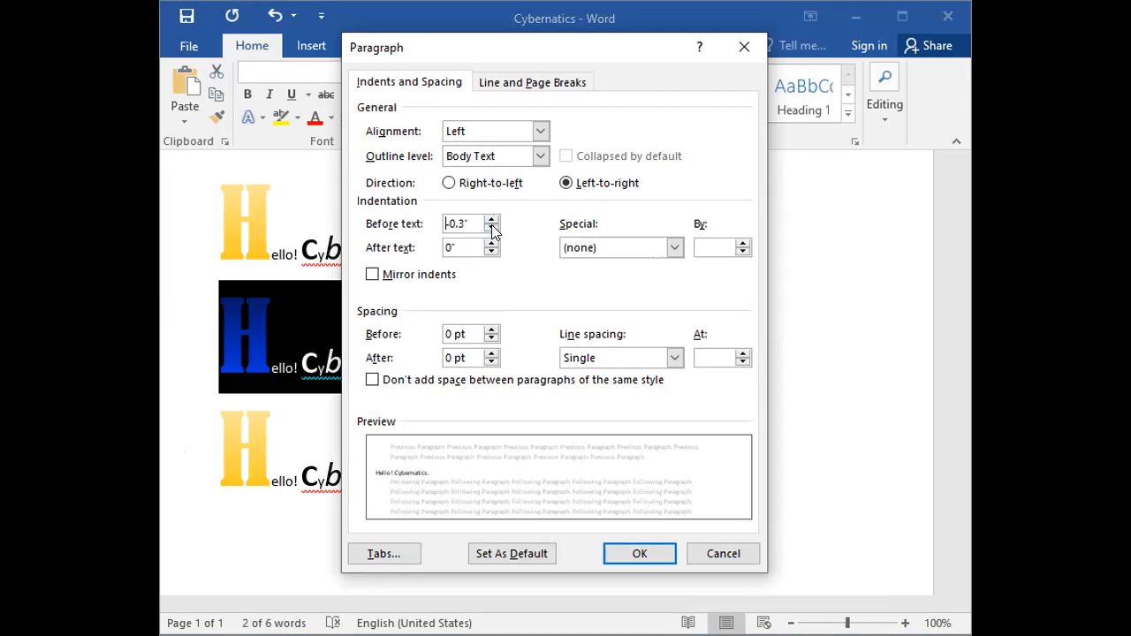
click(661, 557)
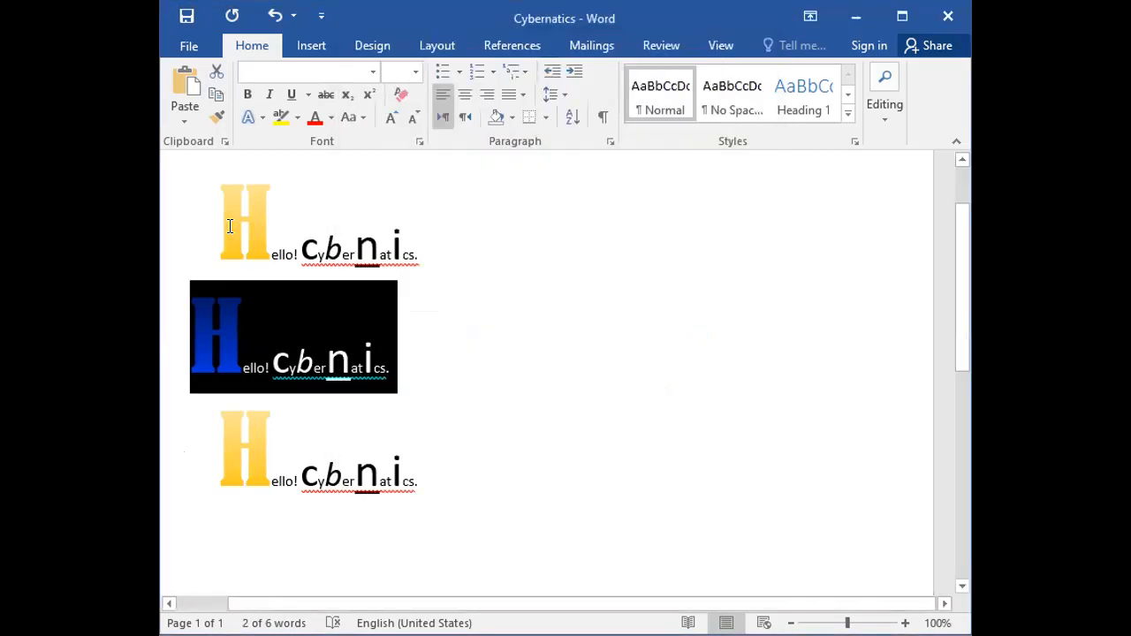
Set the indentation before text of all three "Hello! Cybernatics." lines to 0.
drag(186, 217, 194, 450)
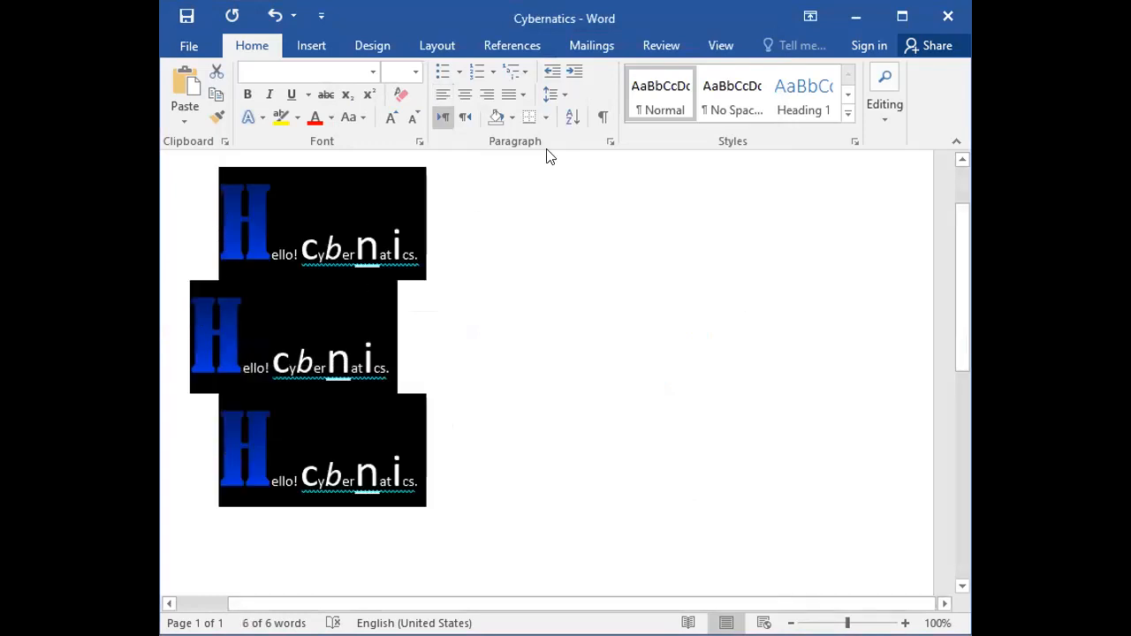
click(562, 97)
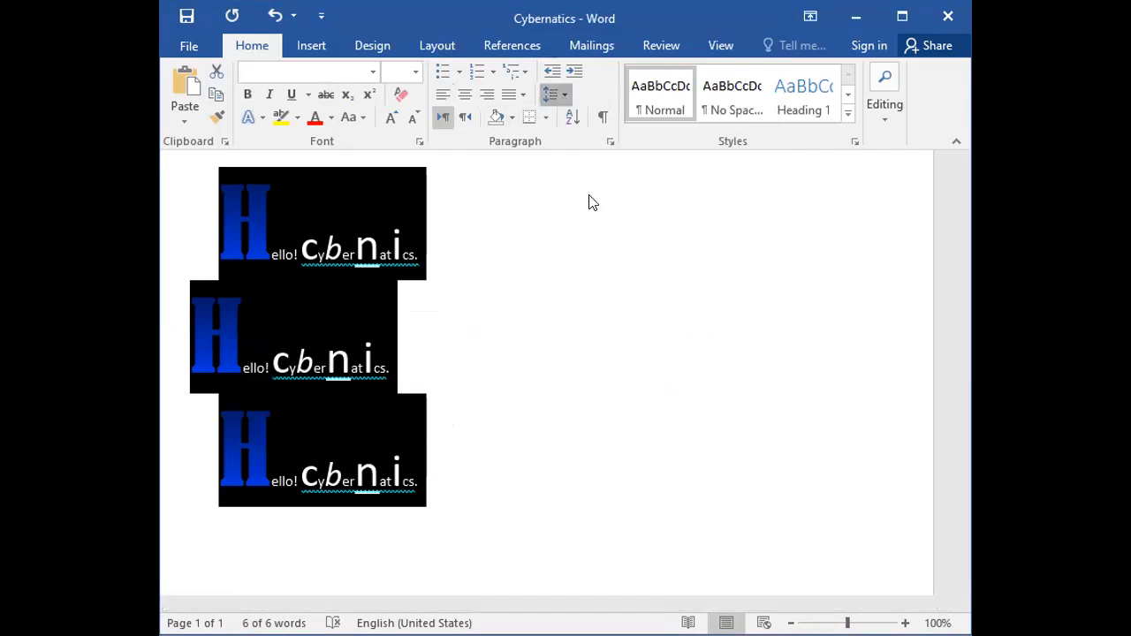
click(597, 263)
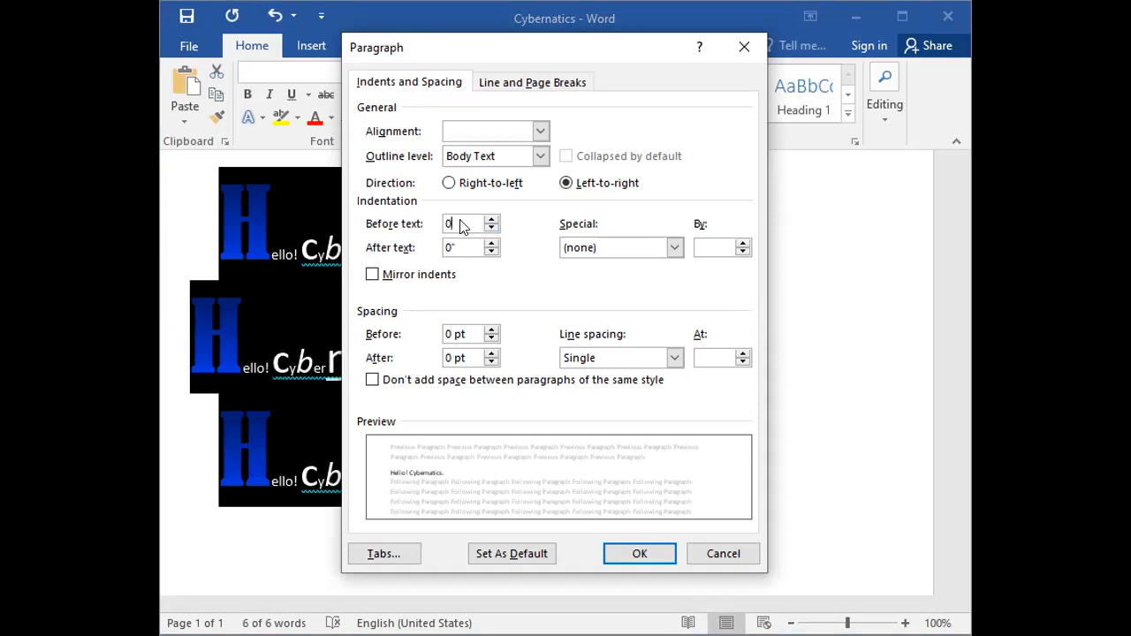
key(Return)
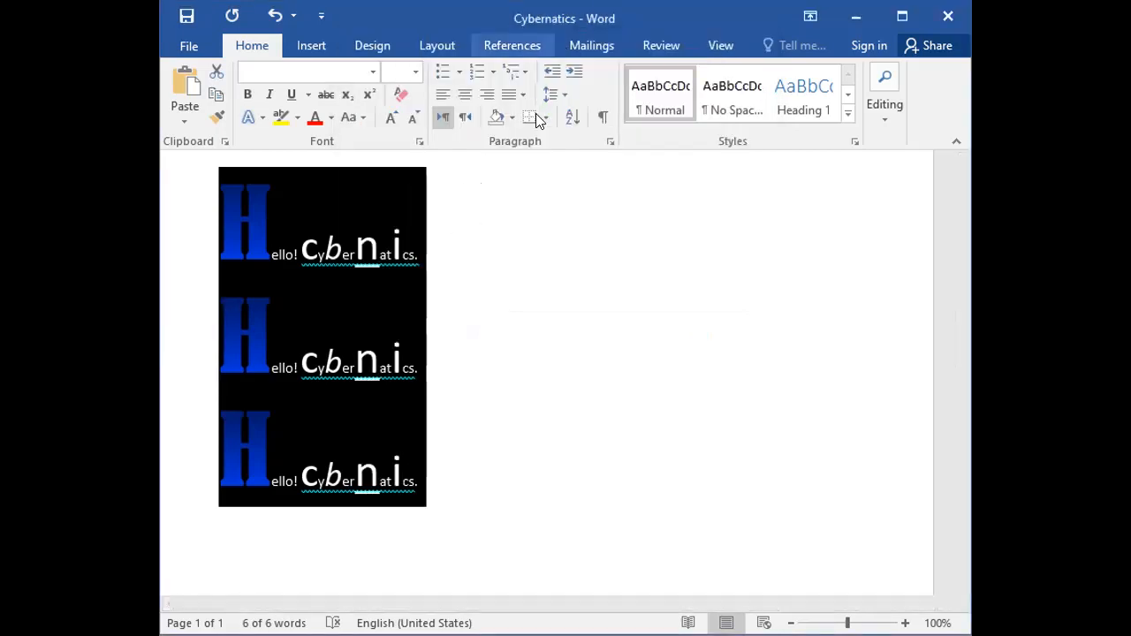
Add space before and after paragraph to all three "Hello! Cybernatics." lines.
click(567, 97)
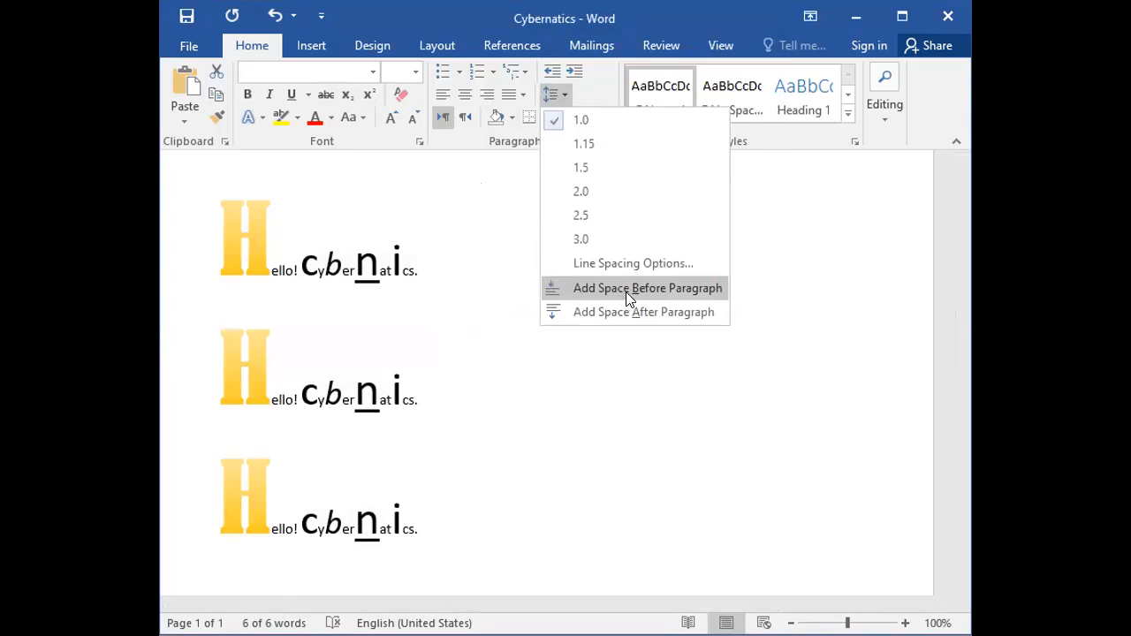
click(628, 297)
click(563, 90)
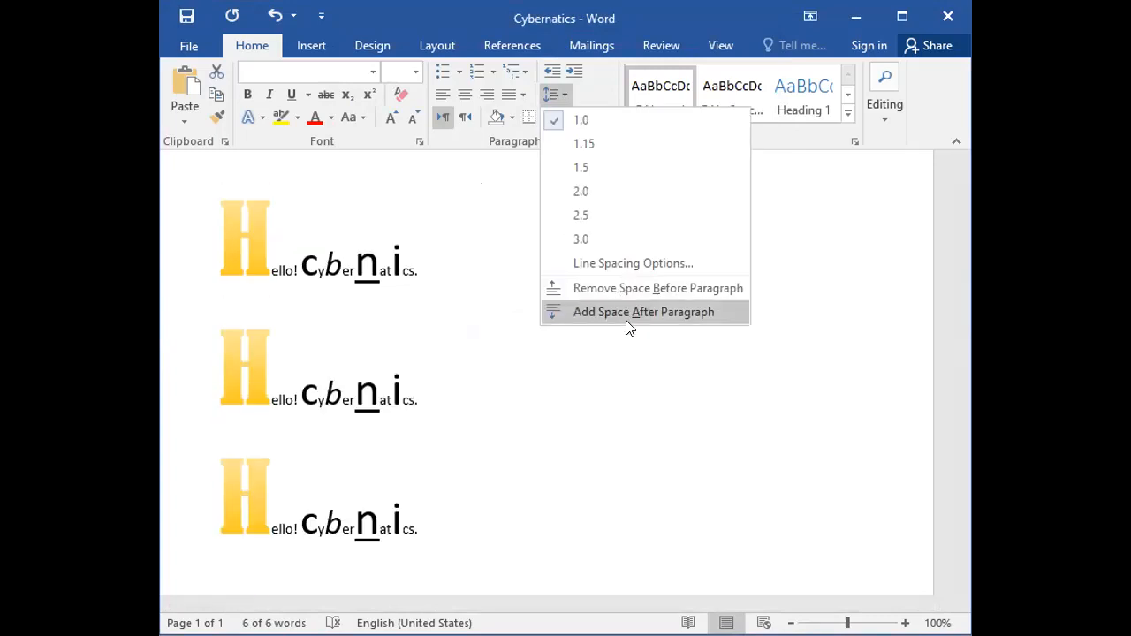
click(626, 313)
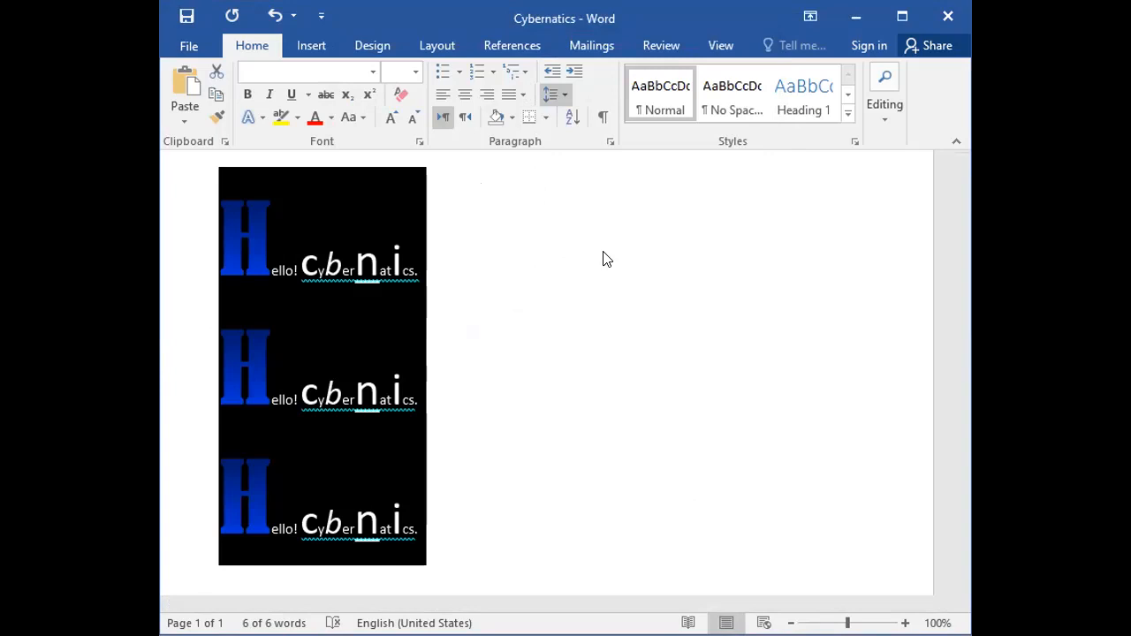
Remove the space after and before paragraph from all three "Hello! Cybernatics." lines.
click(555, 95)
click(608, 312)
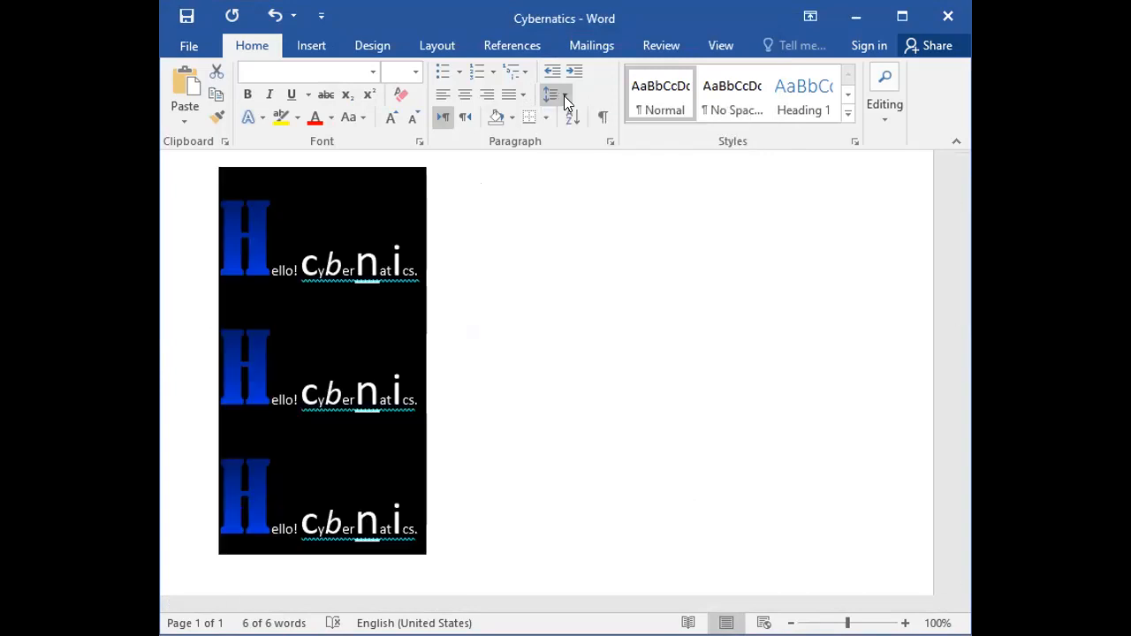
click(555, 95)
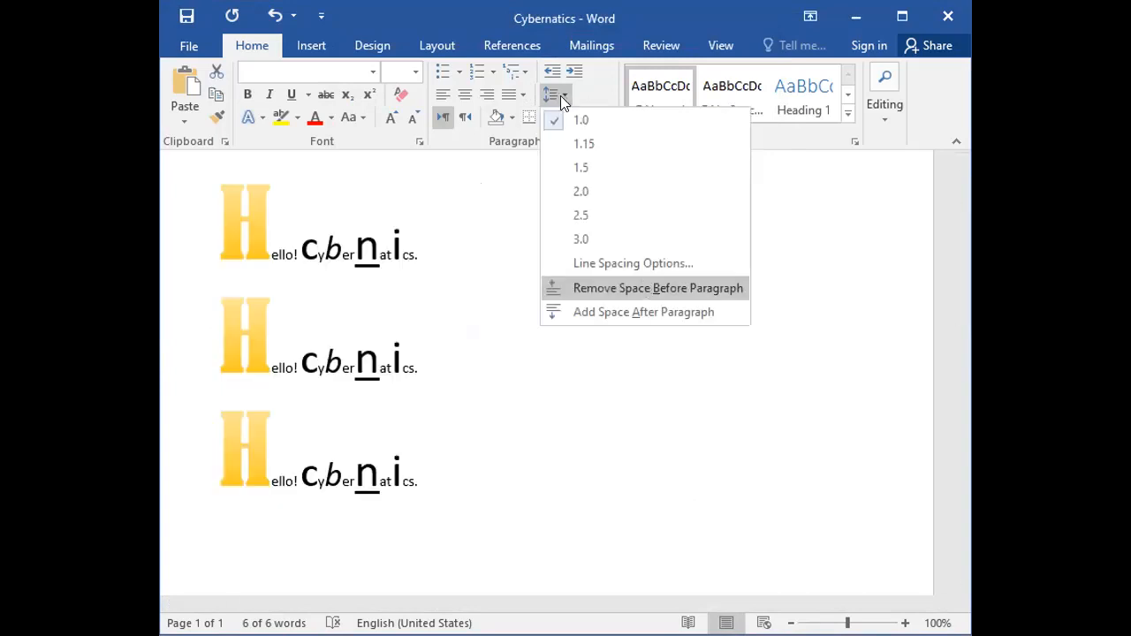
click(642, 286)
Apply 1.15 and 1.5 line spacing in turn to all three "Hello! Cybernatics." lines and compare the gaps.
click(555, 95)
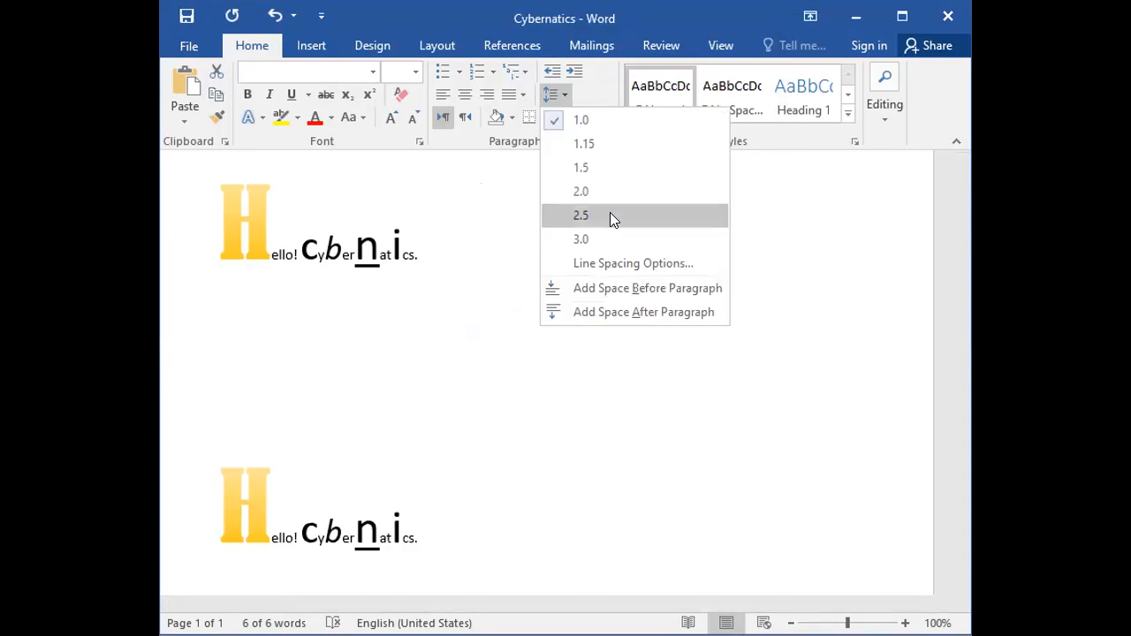
click(590, 145)
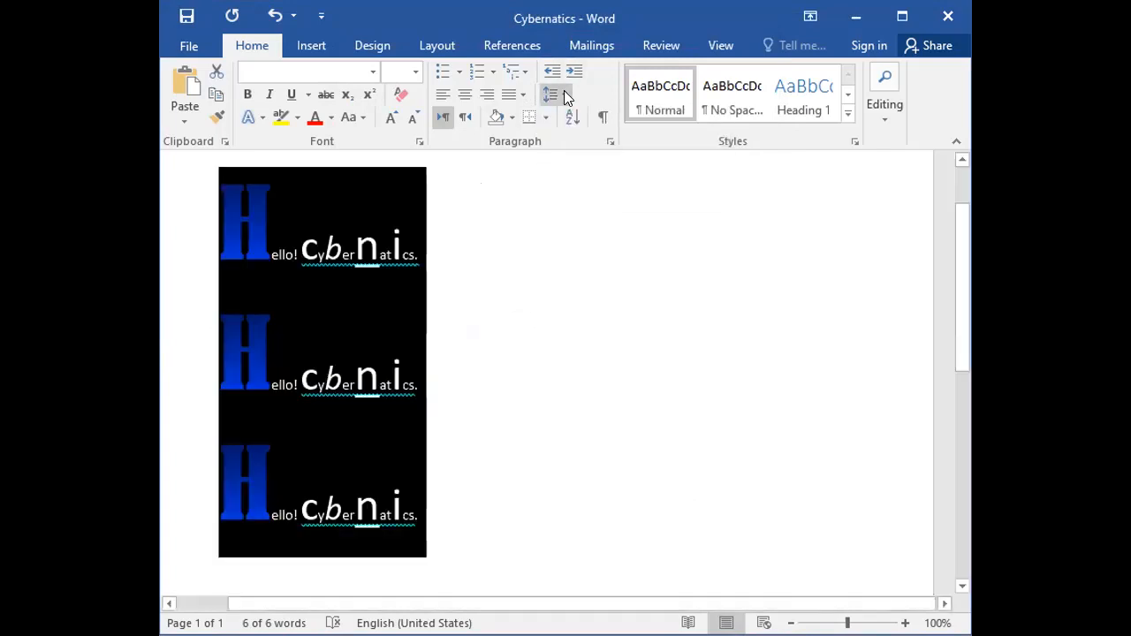
click(563, 90)
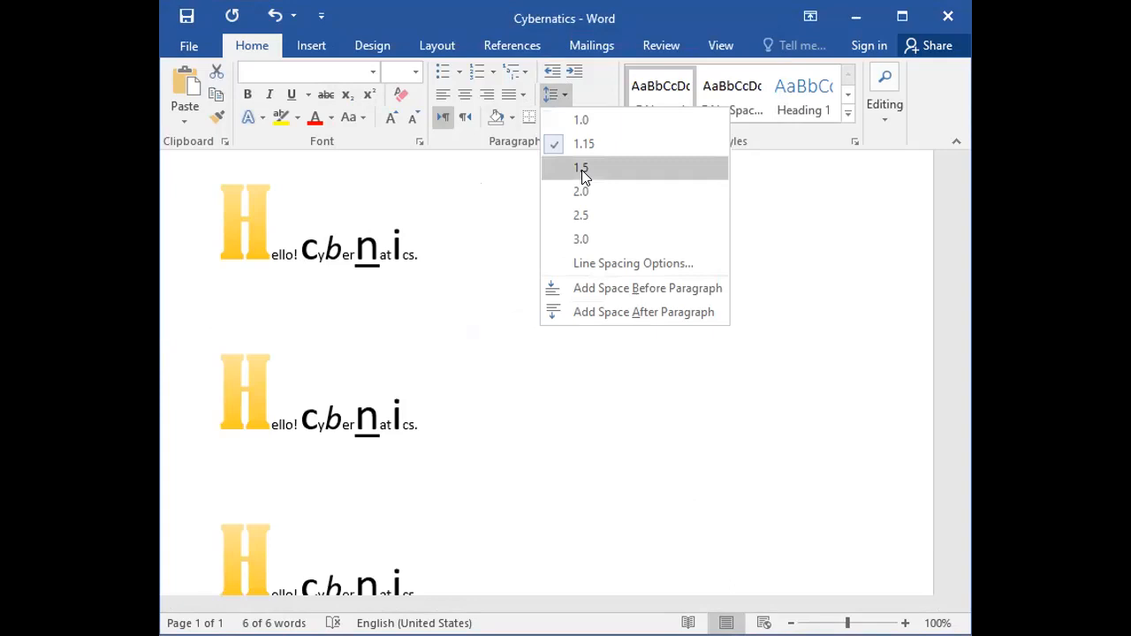
click(345, 224)
click(235, 366)
scroll(232, 362, down, 1)
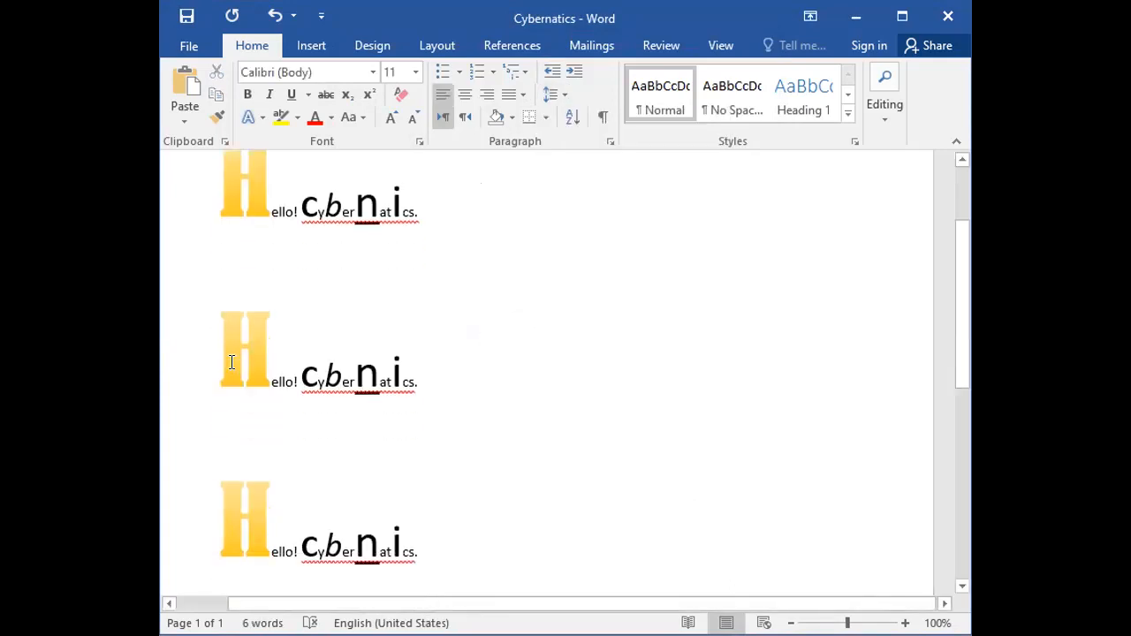
scroll(233, 360, up, 1)
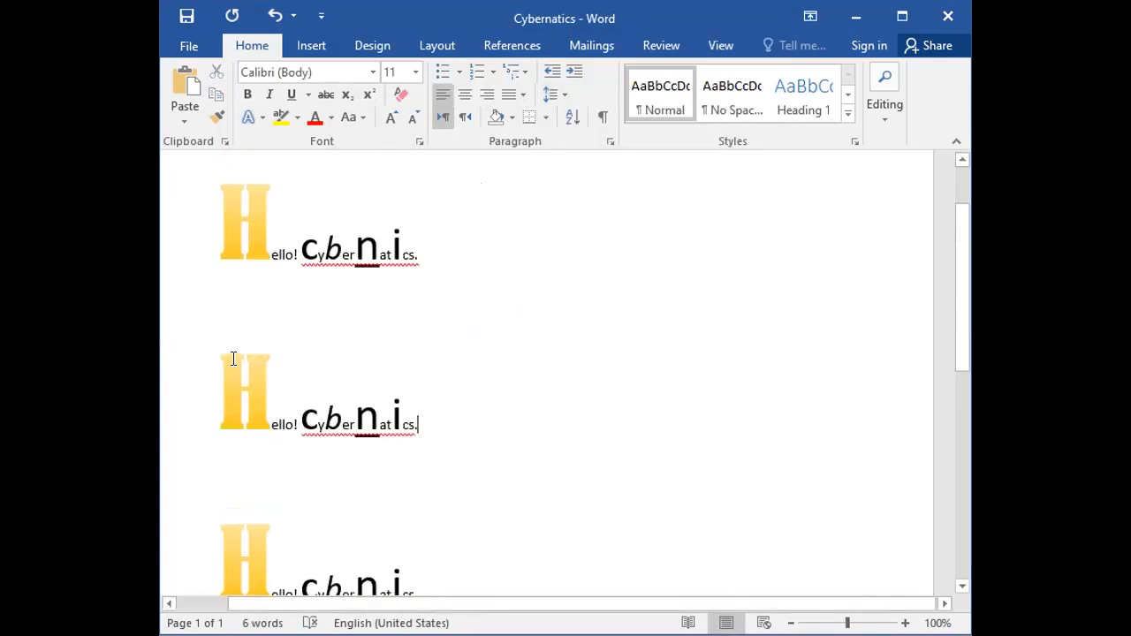
scroll(233, 358, down, 1)
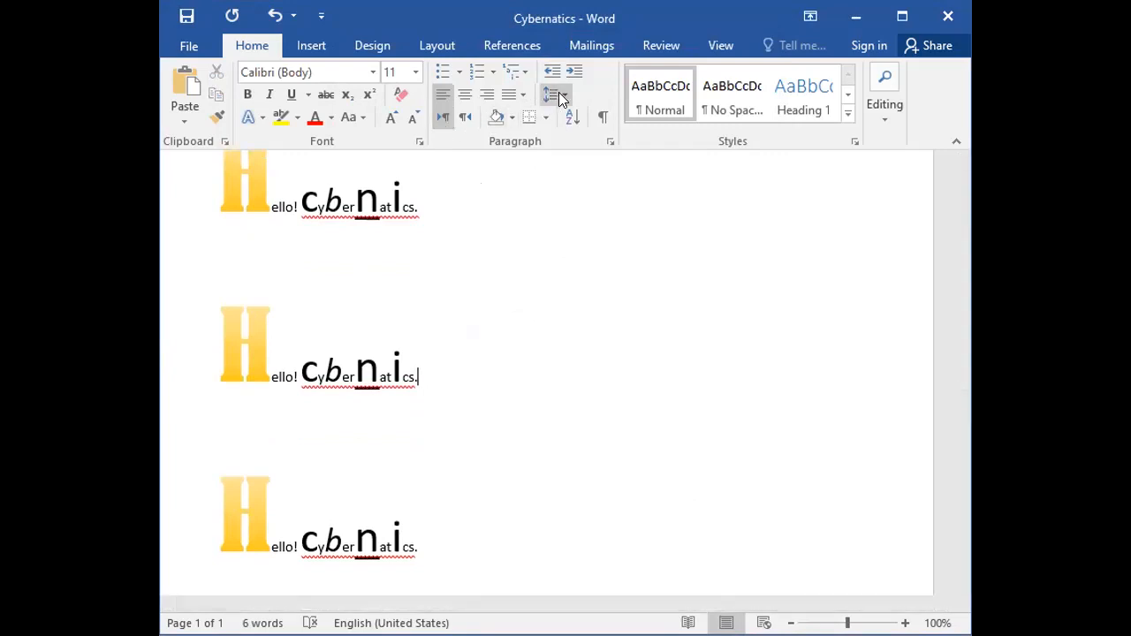
Select all three "Hello! Cybernatics." lines and set their line spacing to 2.0.
drag(182, 202, 195, 489)
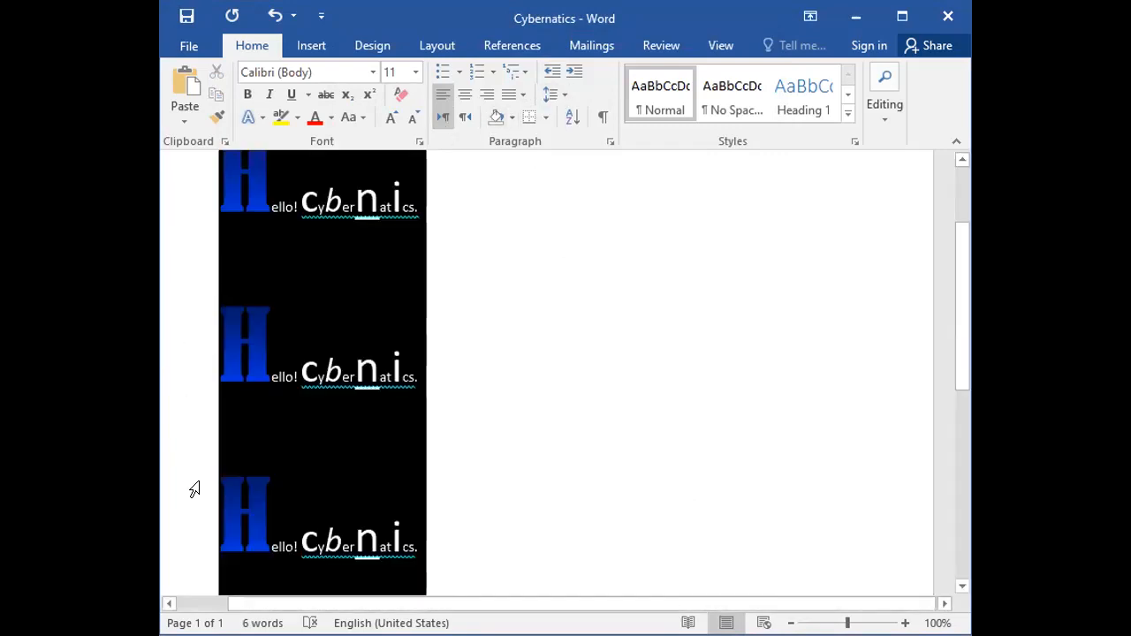
click(563, 99)
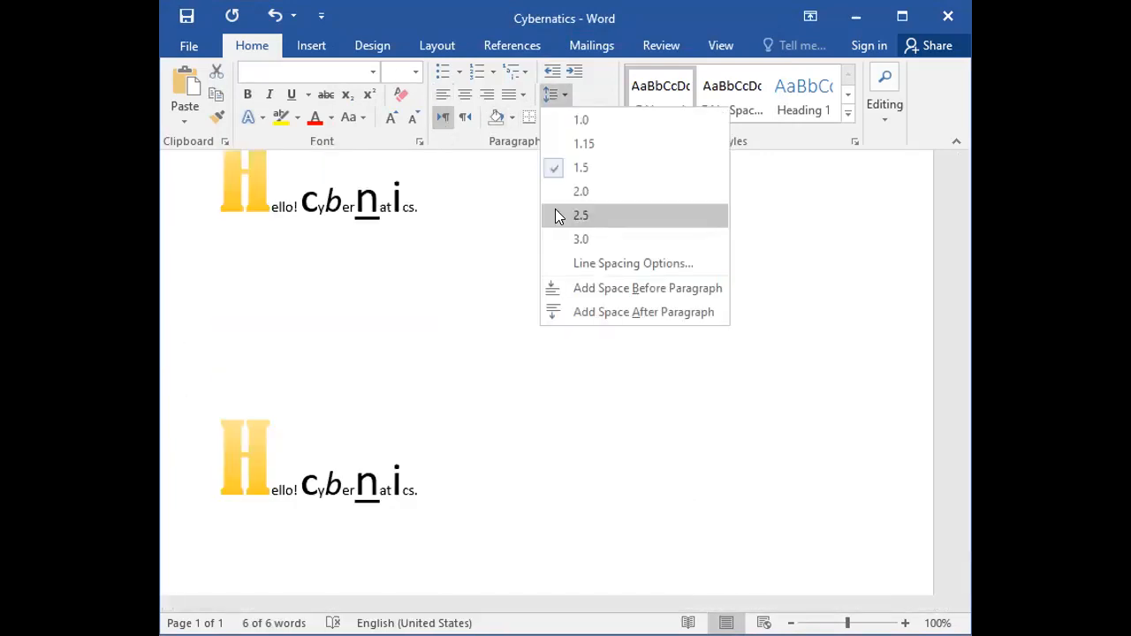
click(580, 192)
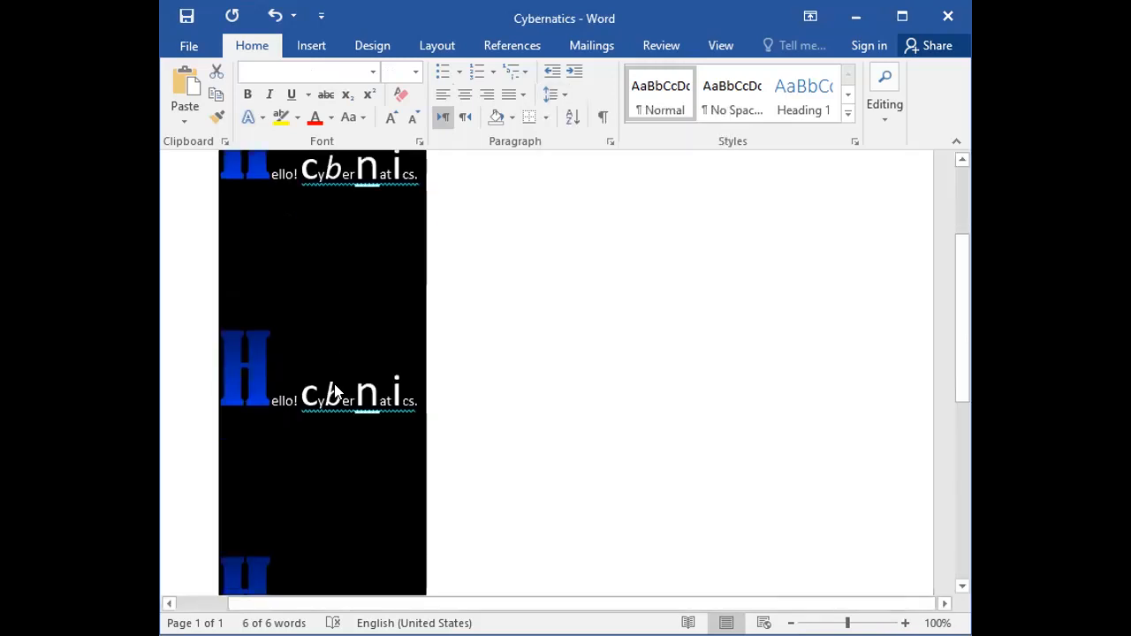
Set the line spacing of all three lines back to 1.0 and clear the selection.
click(555, 94)
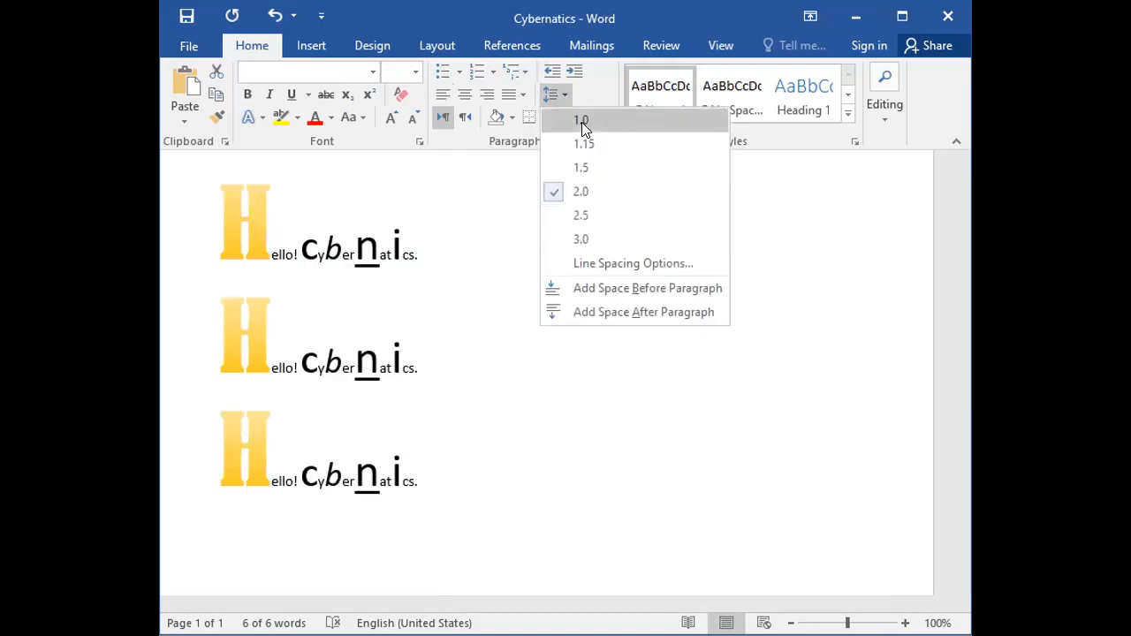
click(581, 122)
click(505, 345)
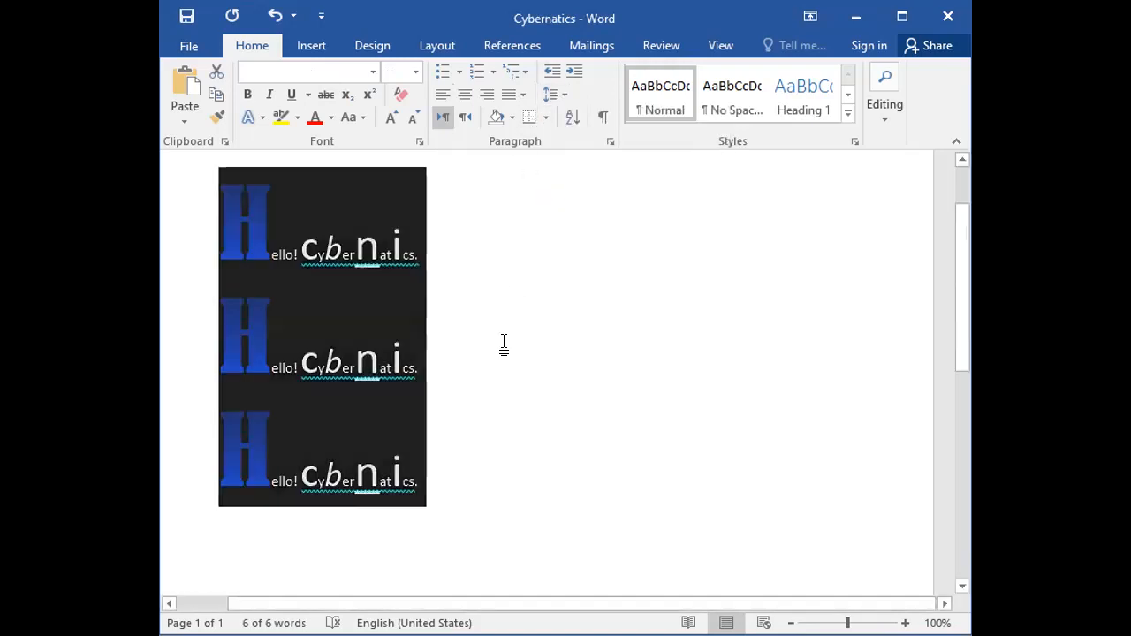
Apply a 3-D paragraph border with the double-line style to the second "Hello! Cybernatics." line.
click(545, 118)
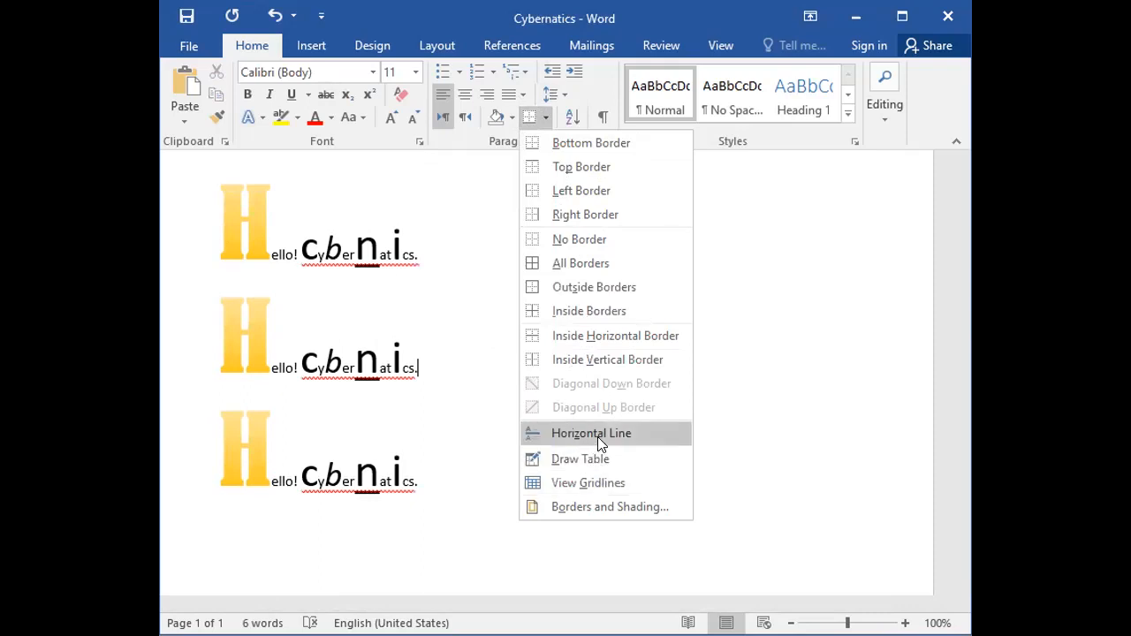
click(597, 507)
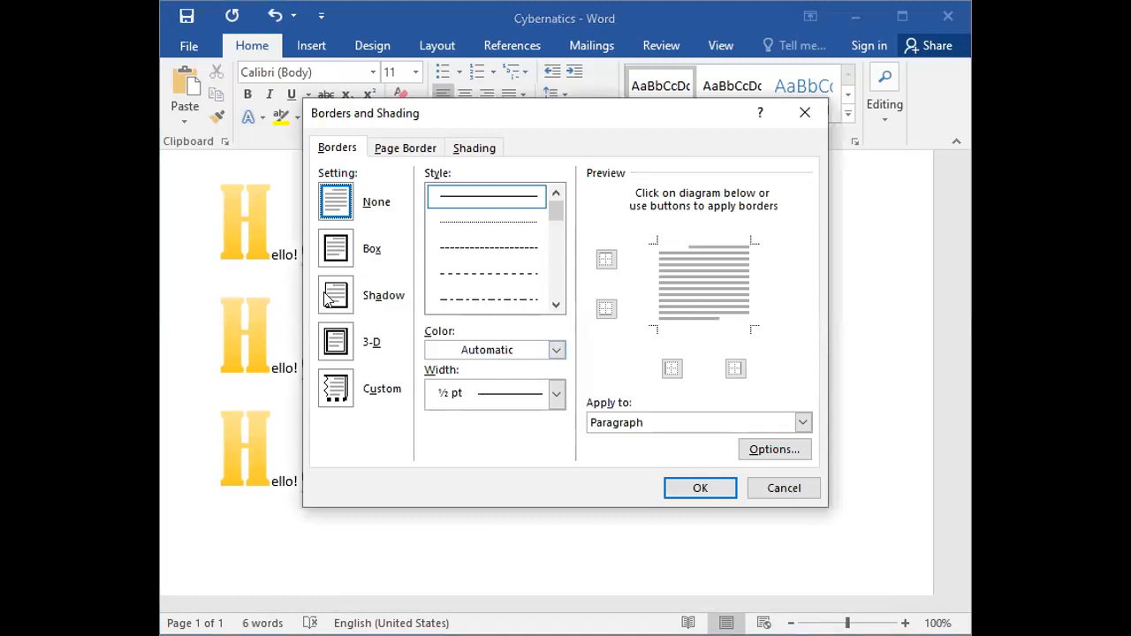
click(334, 298)
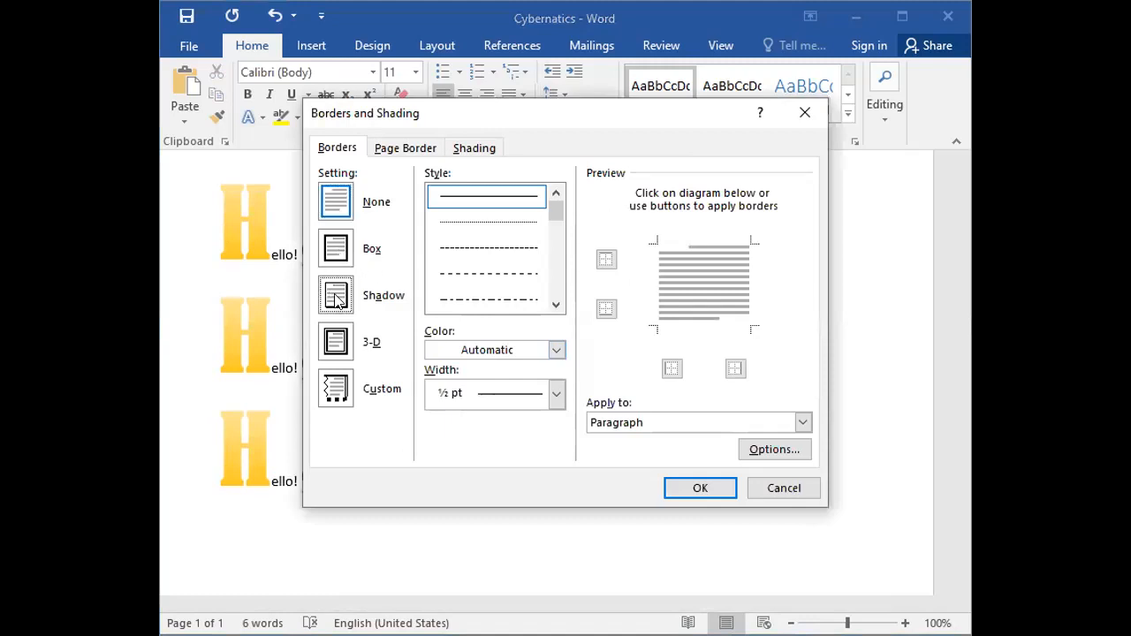
click(339, 343)
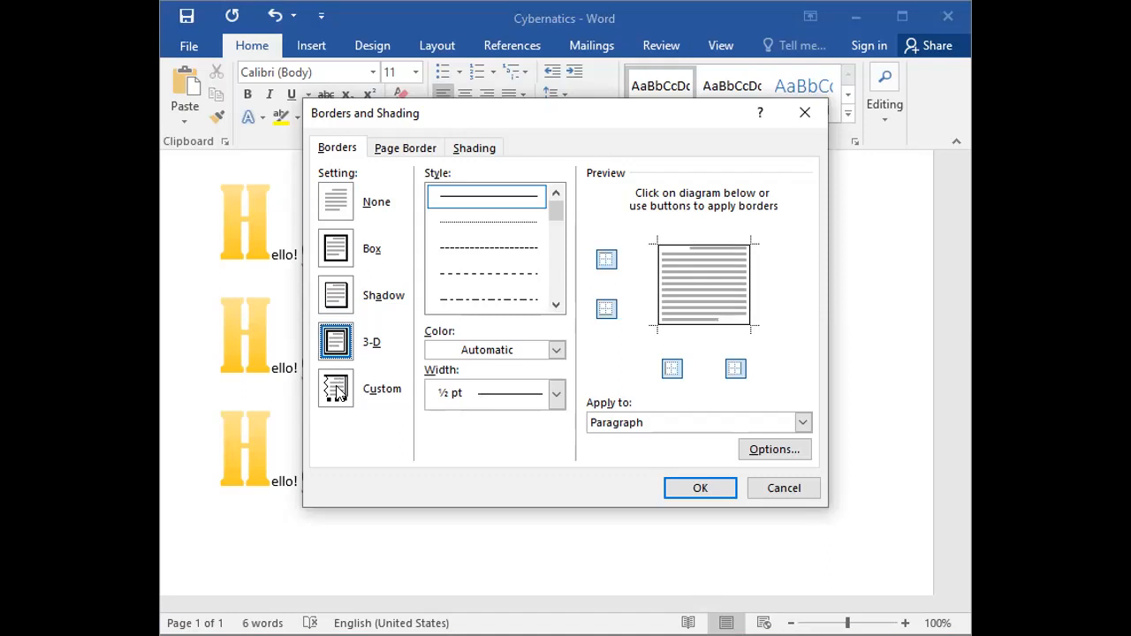
click(556, 304)
click(556, 305)
click(504, 301)
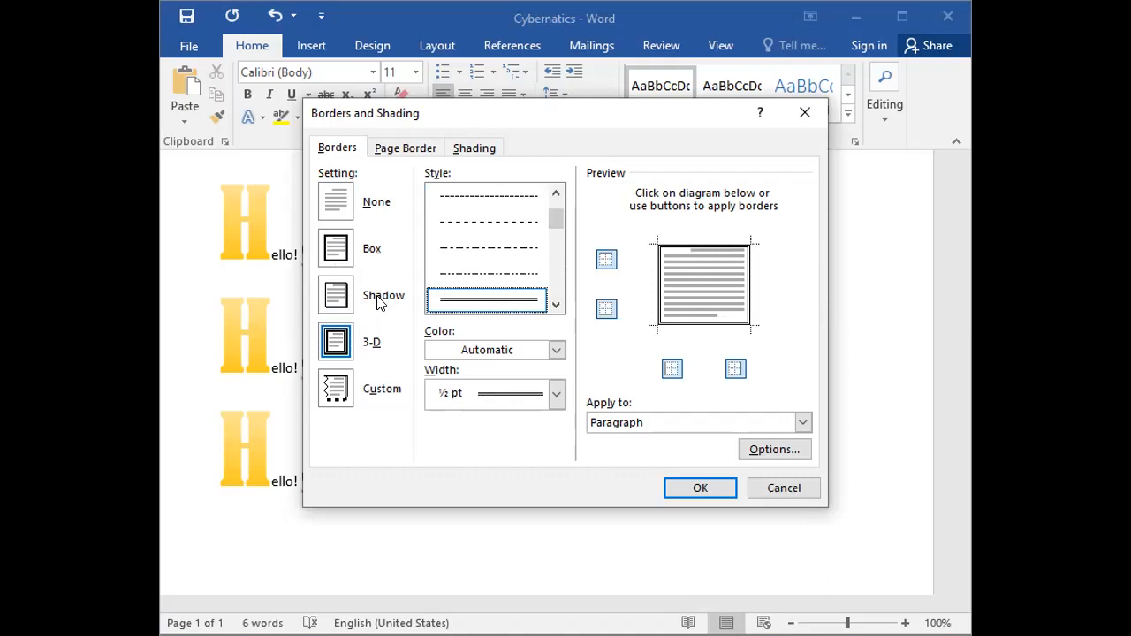
click(696, 489)
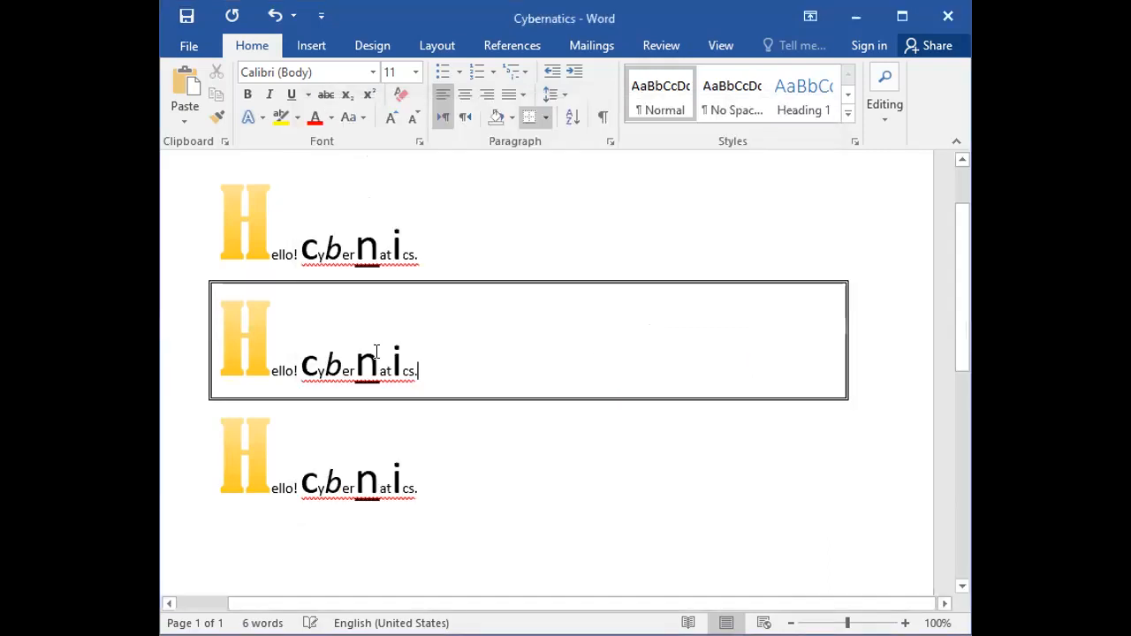
Try deleting the bordered second line, undo the changes back past its border, and clear the selection.
click(181, 337)
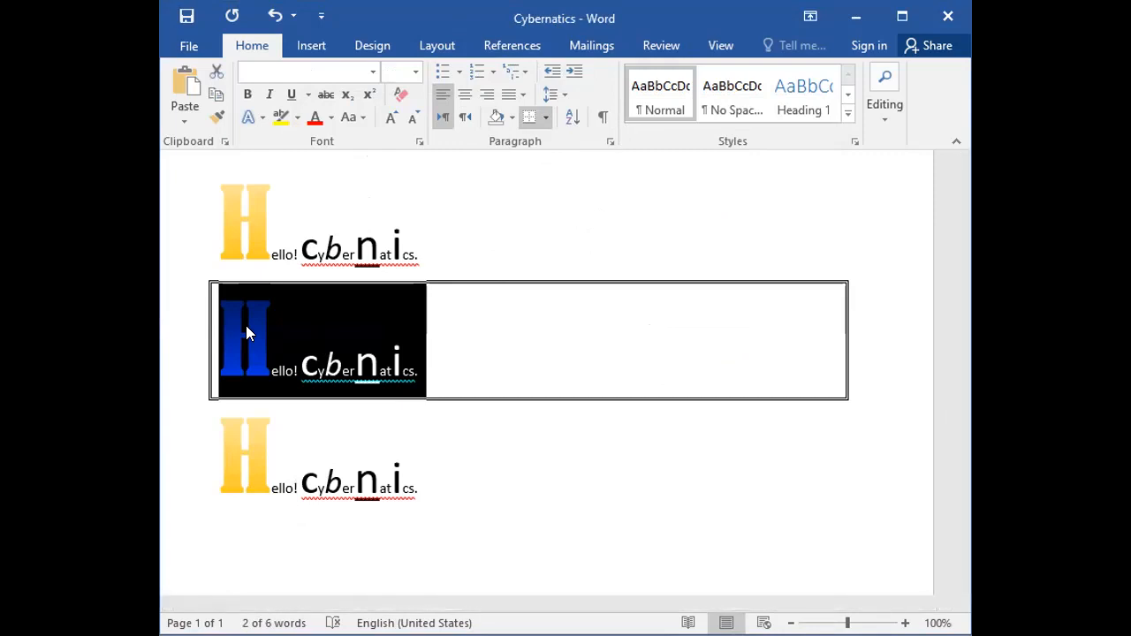
key(Delete)
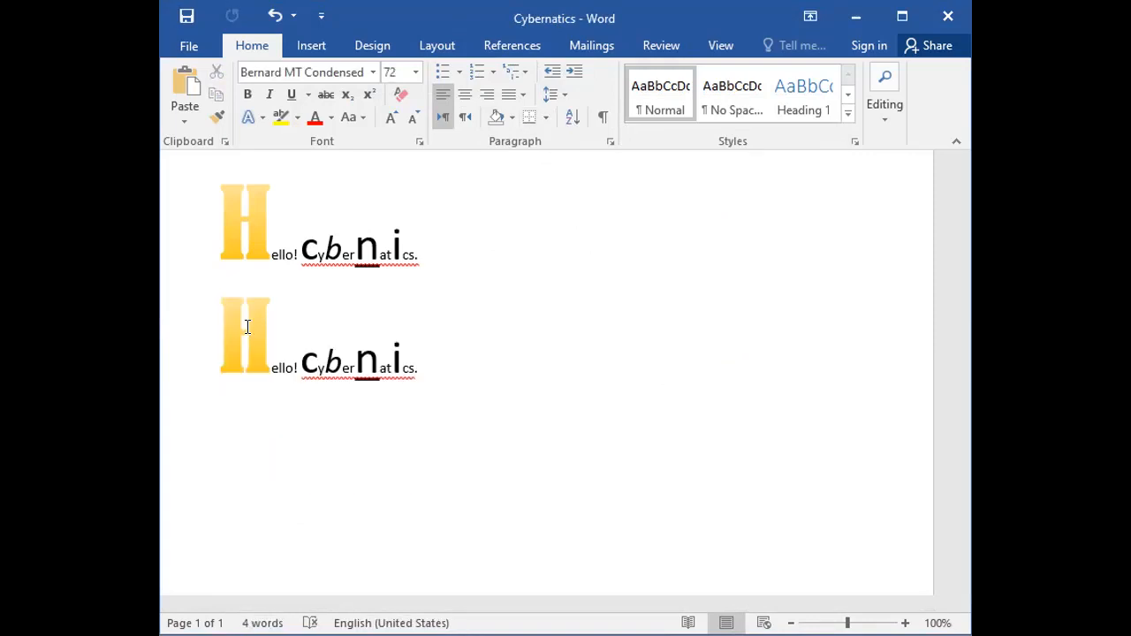
key(ctrl+z)
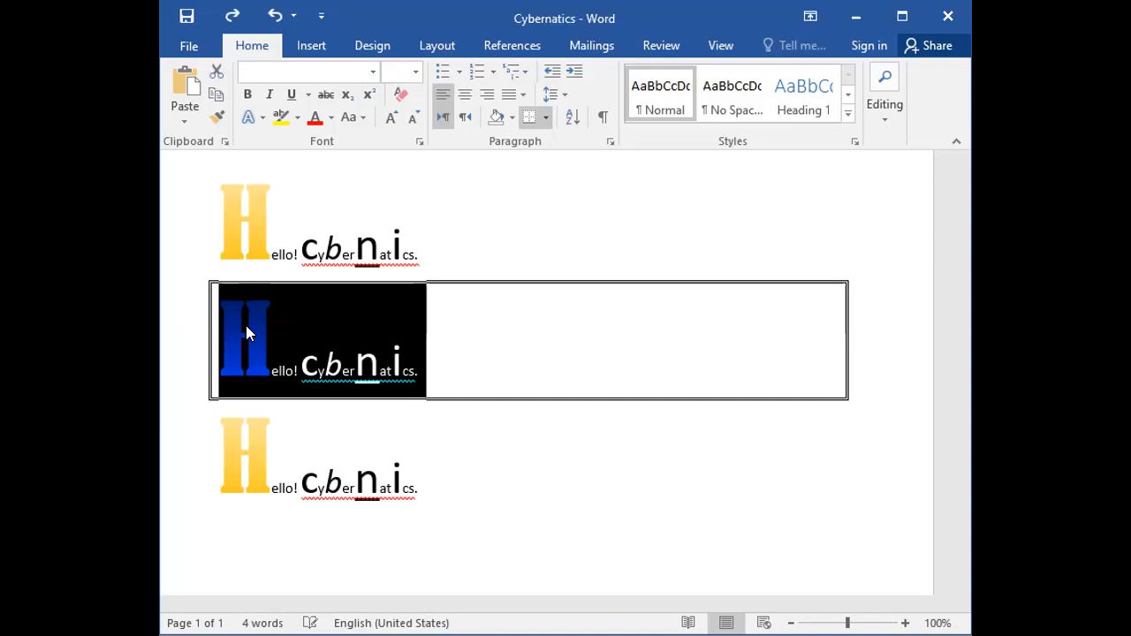
key(ctrl+a)
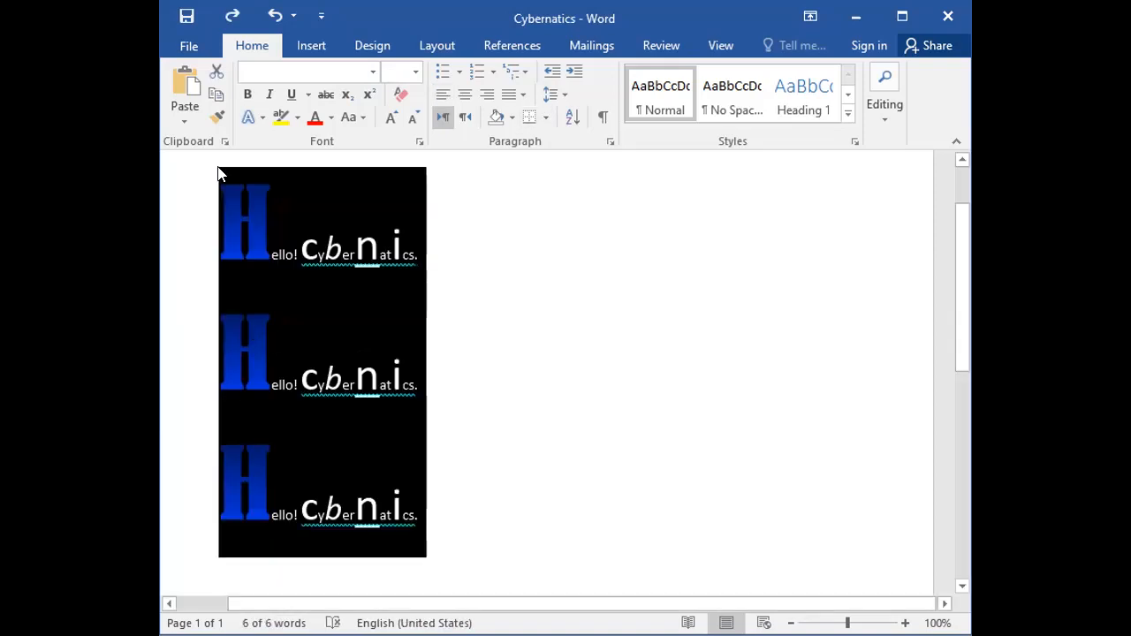
click(554, 366)
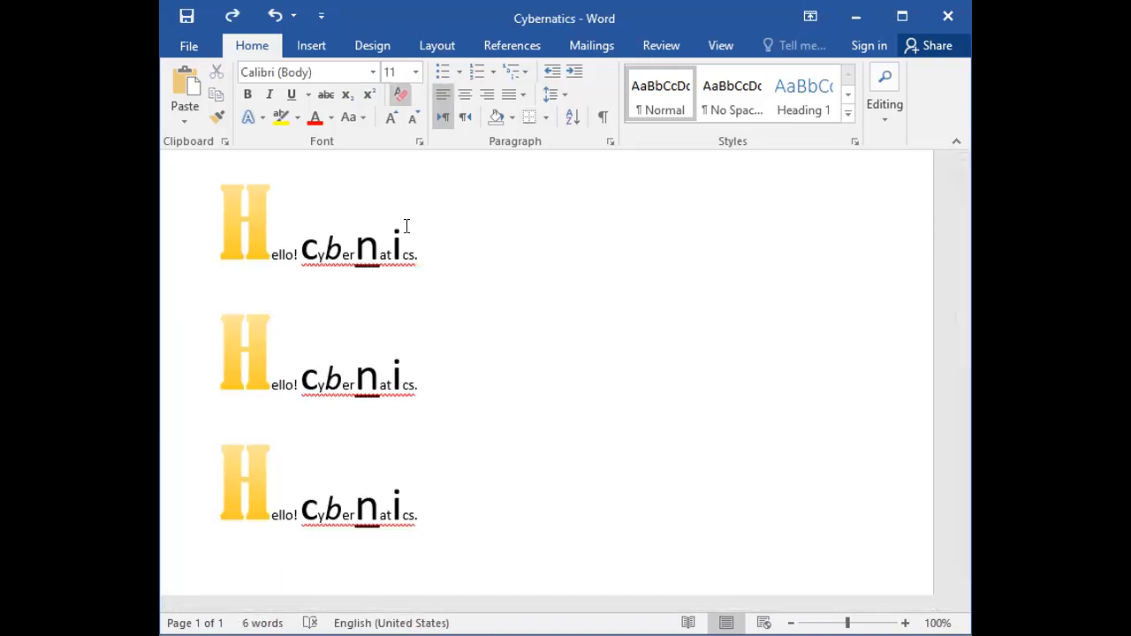
Select all three "Hello! Cybernatics." lines and set their font color to the black theme color.
drag(182, 220, 241, 482)
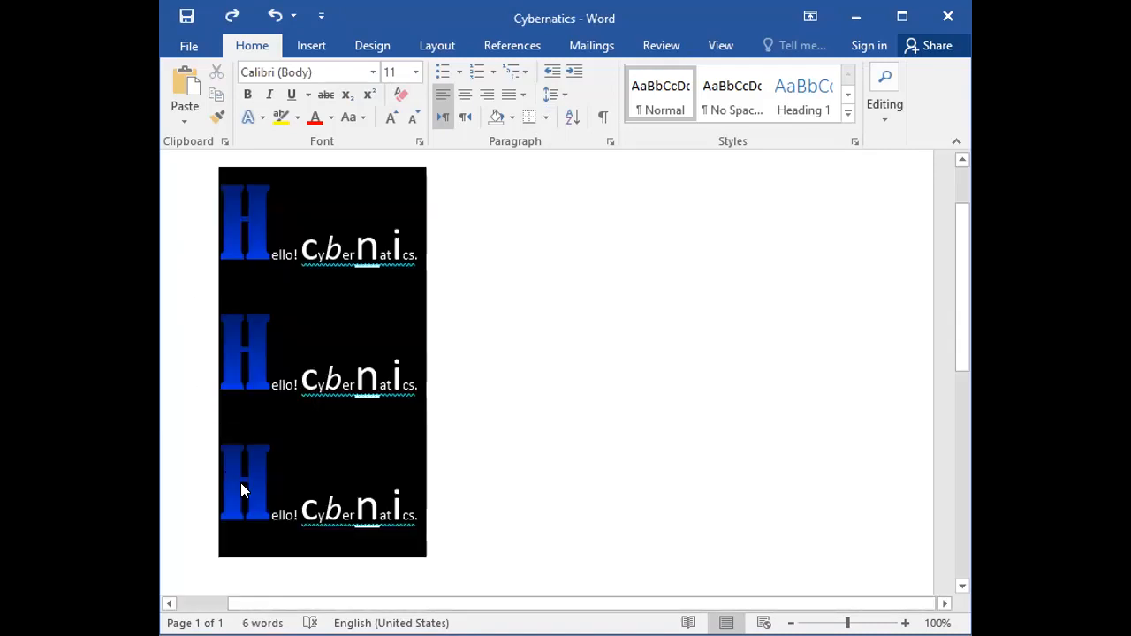
click(324, 126)
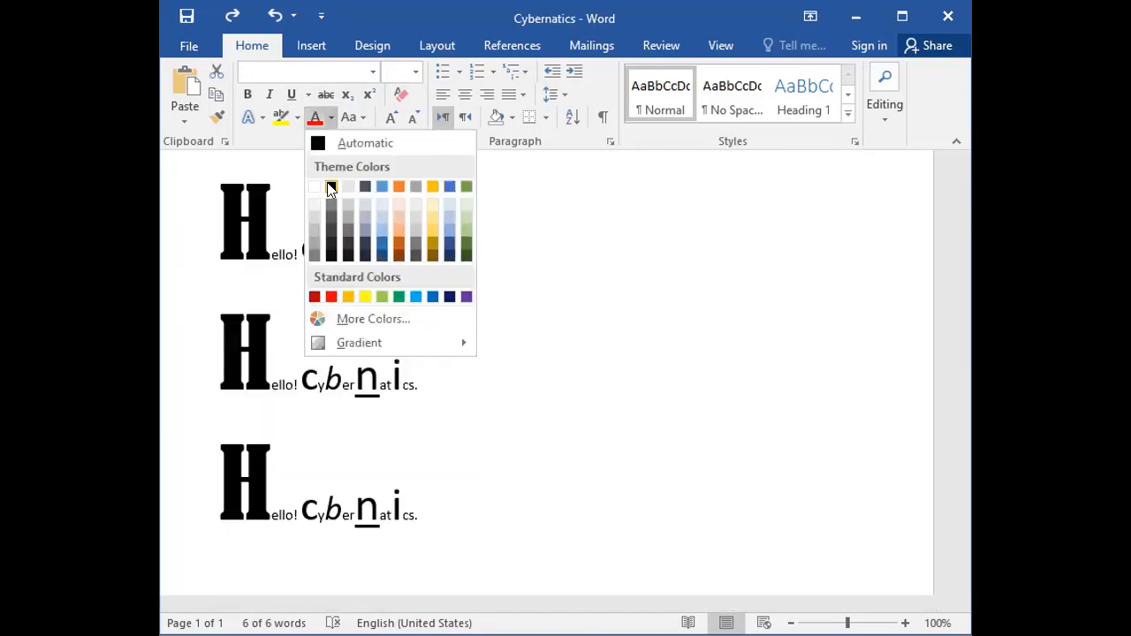
click(330, 185)
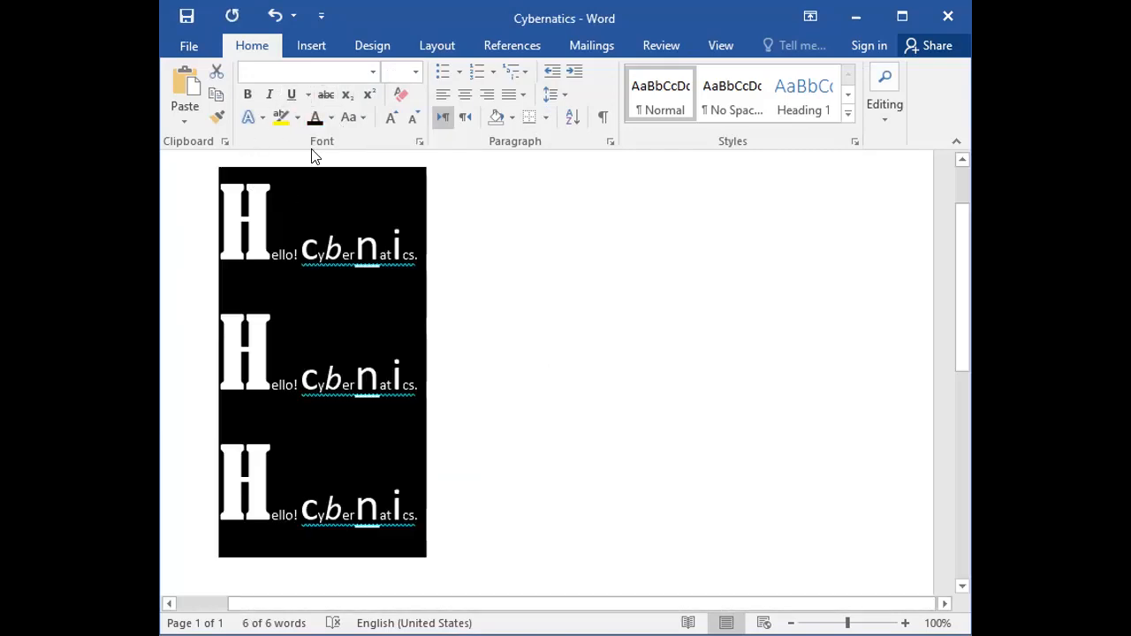
Set the font of all three lines to Calibri Light (Headings) at size 28 and clear the selection.
click(373, 75)
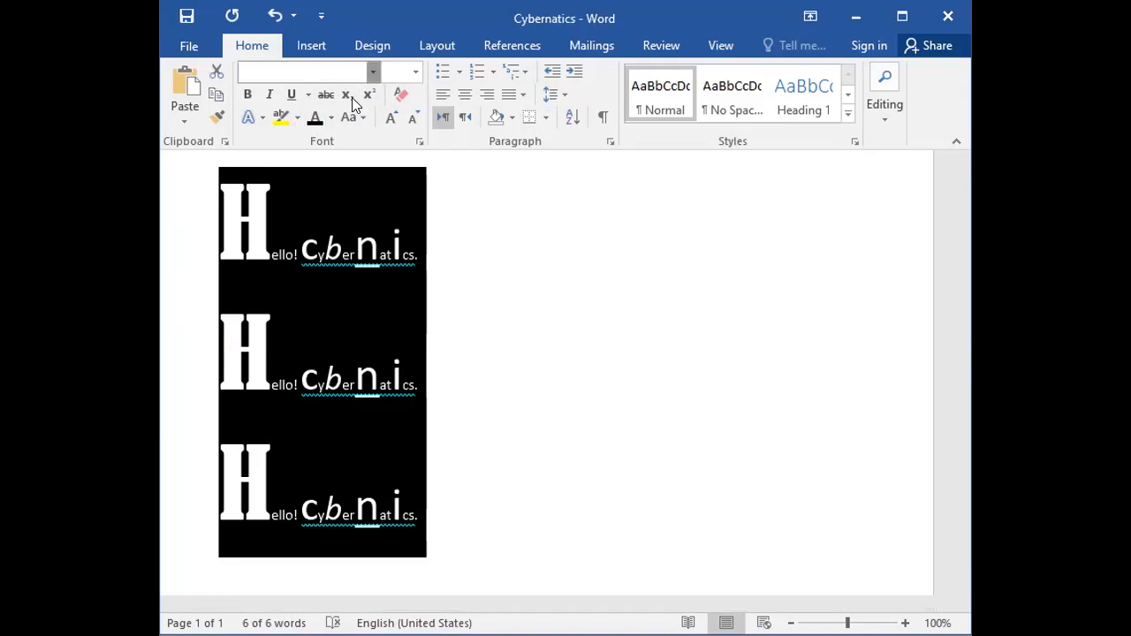
click(327, 123)
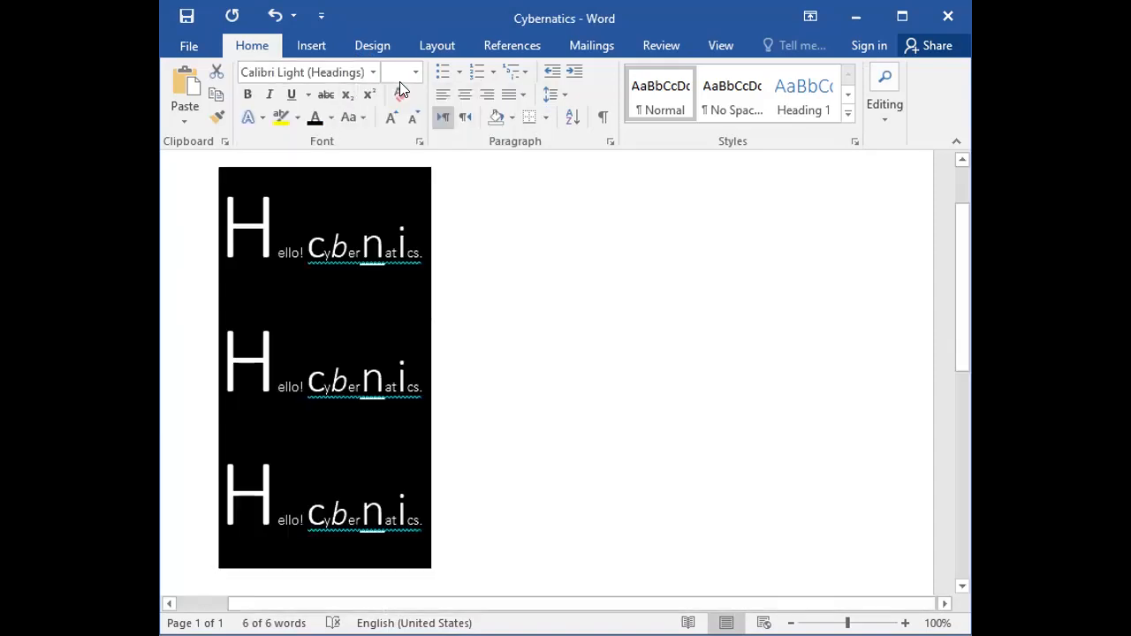
click(415, 73)
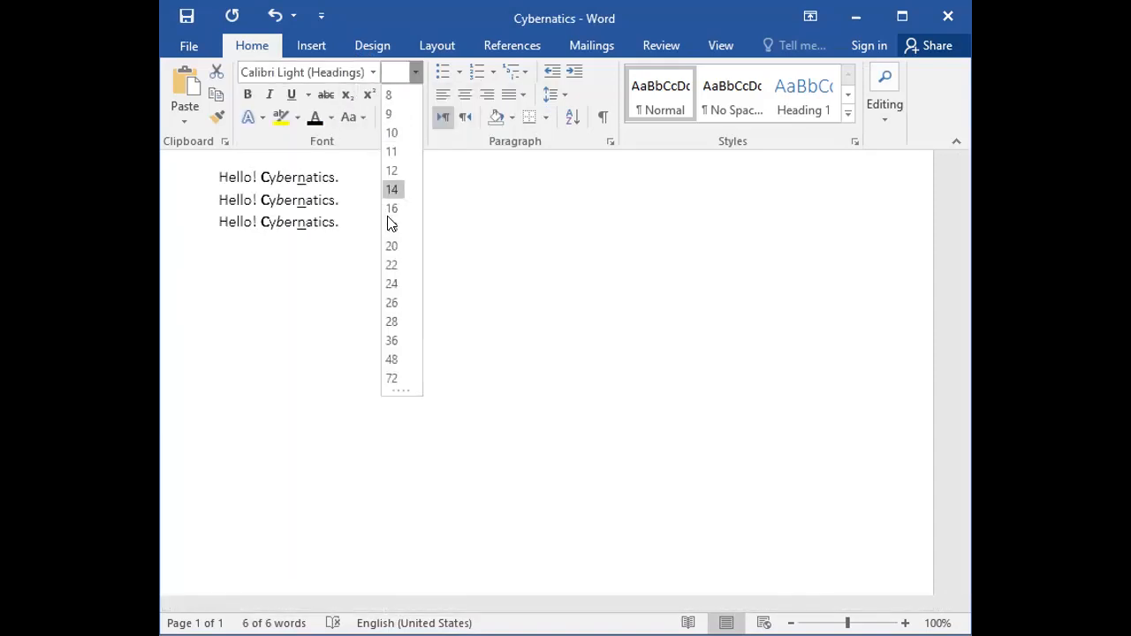
click(394, 322)
click(589, 299)
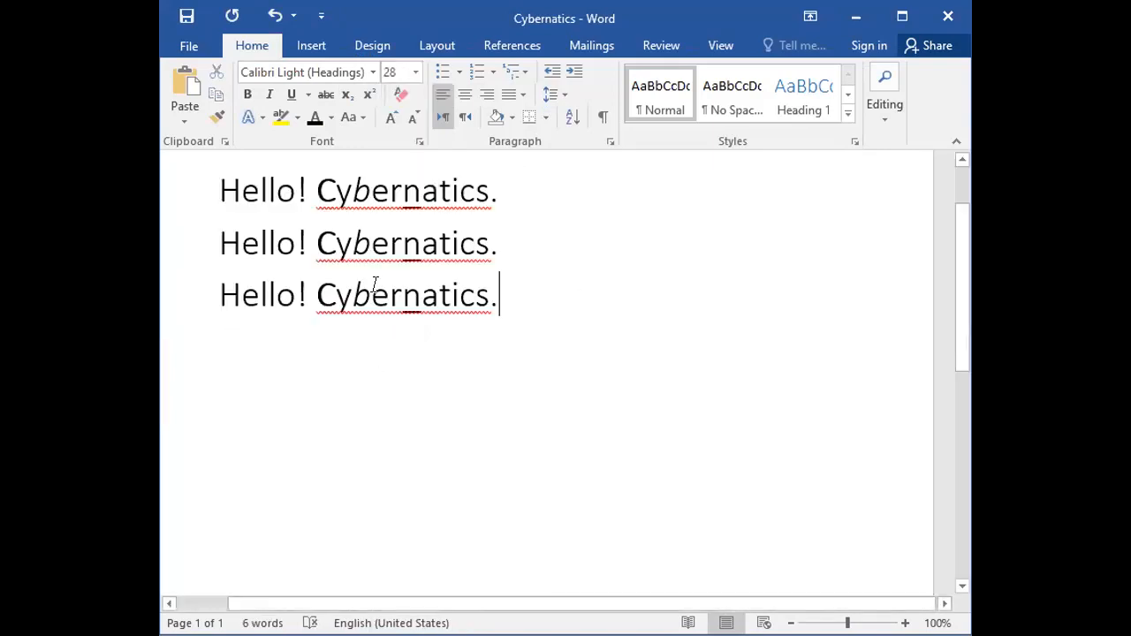
Start creating a new style from the formatting of all three lines and open its full modification options.
drag(185, 191, 197, 320)
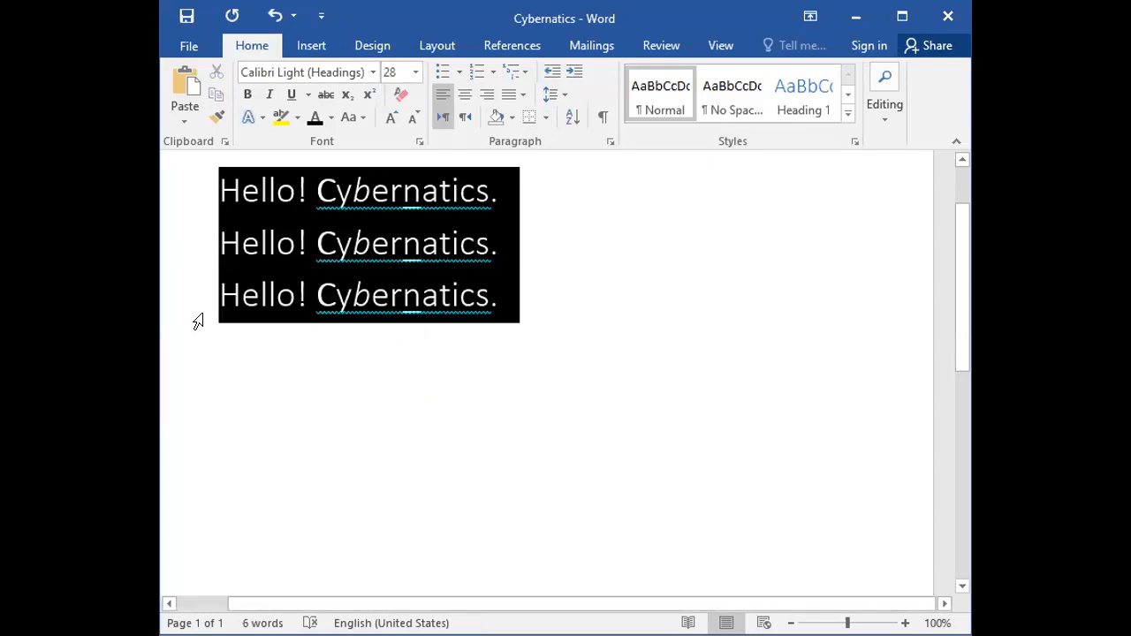
click(847, 122)
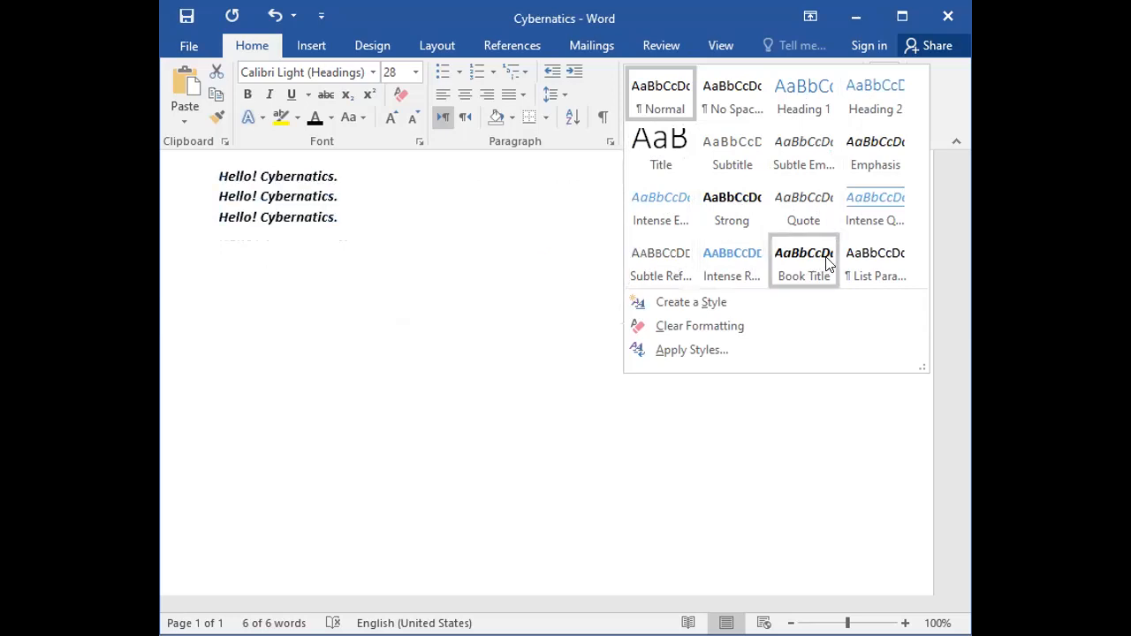
click(685, 304)
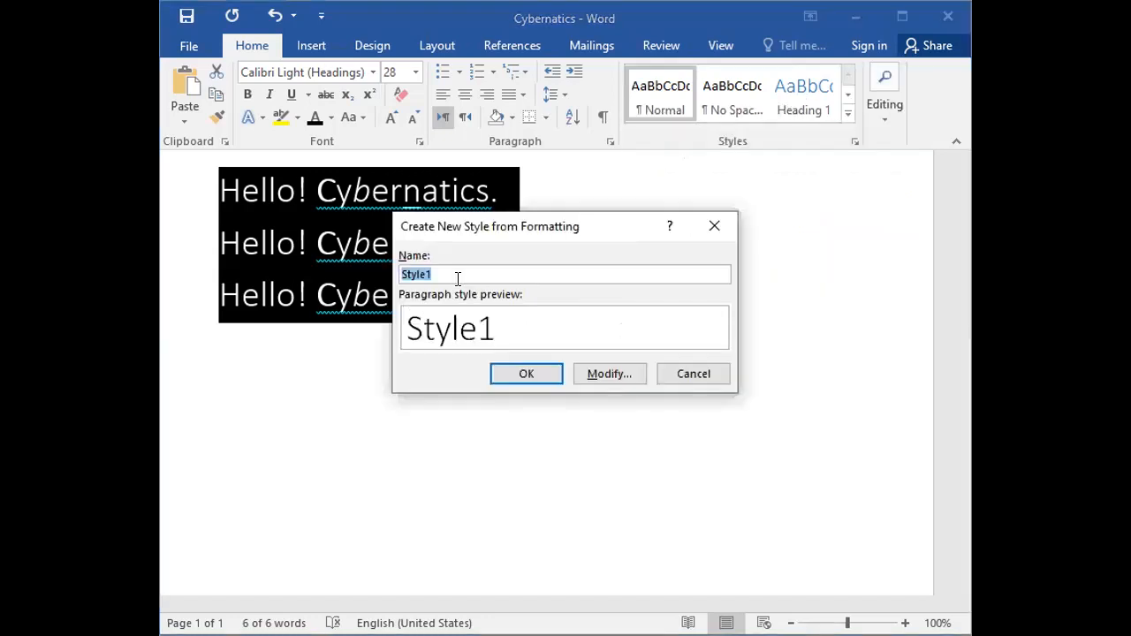
click(597, 373)
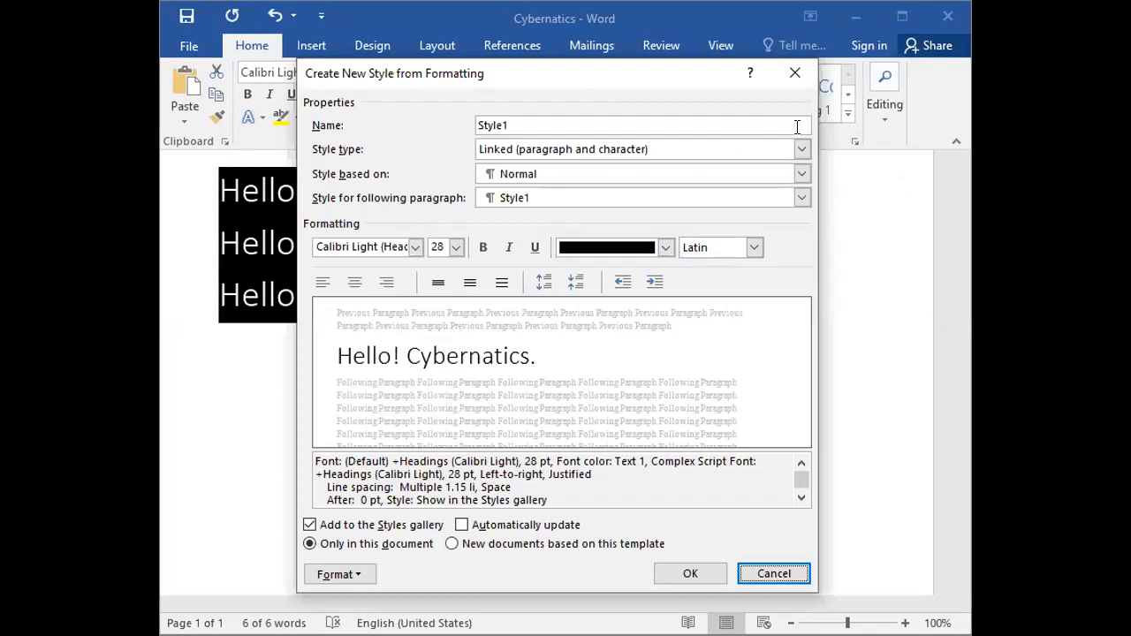
Set the new style's font to Bernard MT Condensed and its size to 72.
click(416, 247)
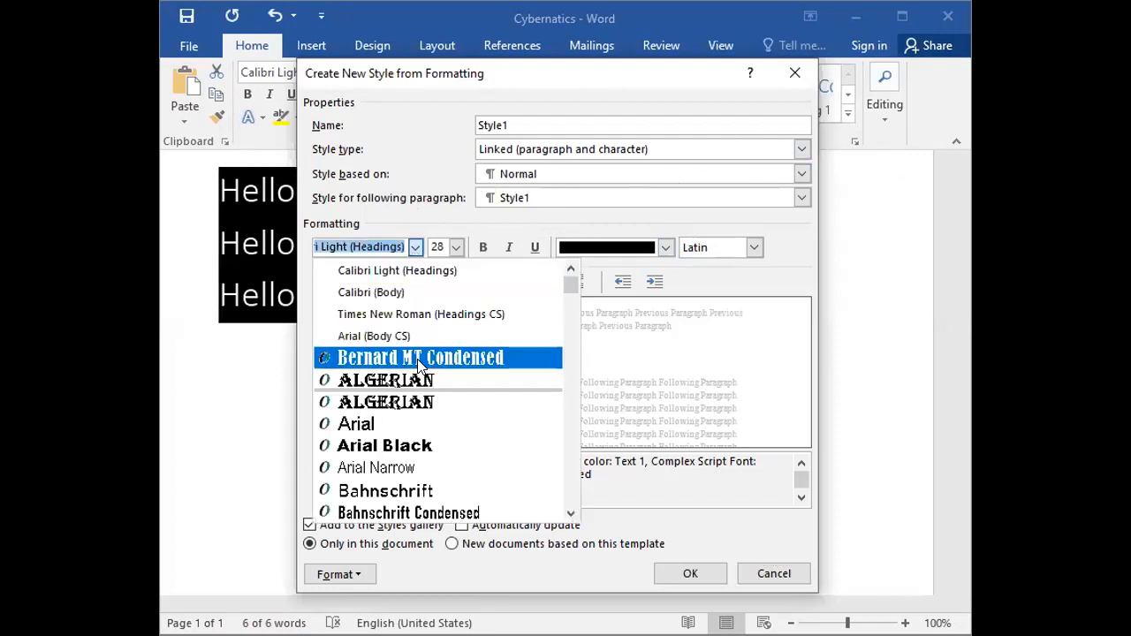
click(421, 360)
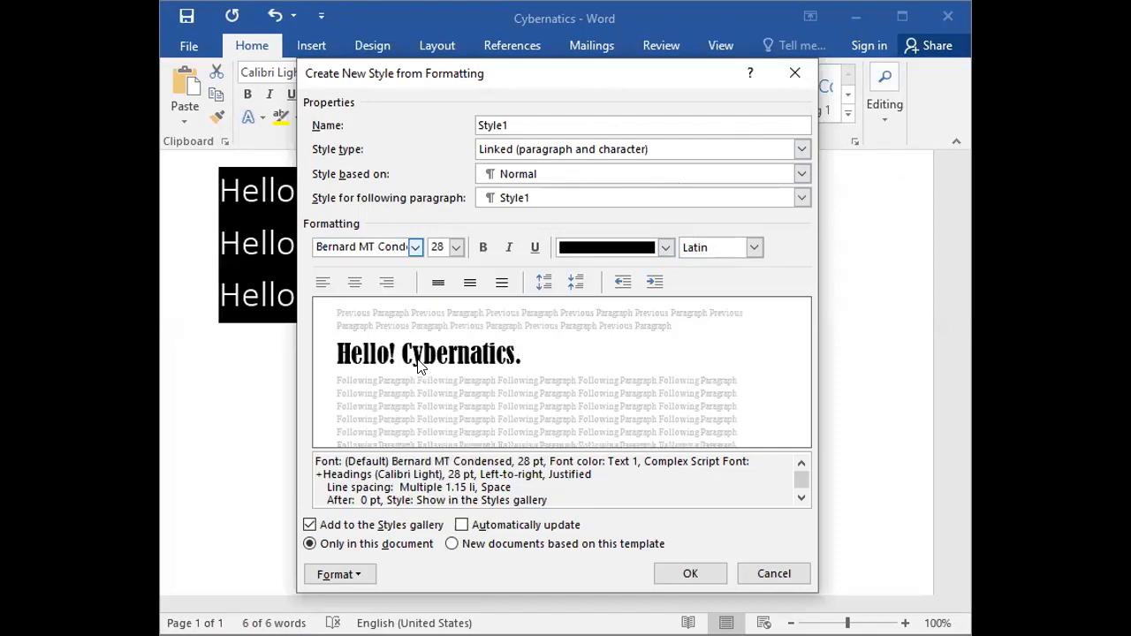
click(455, 248)
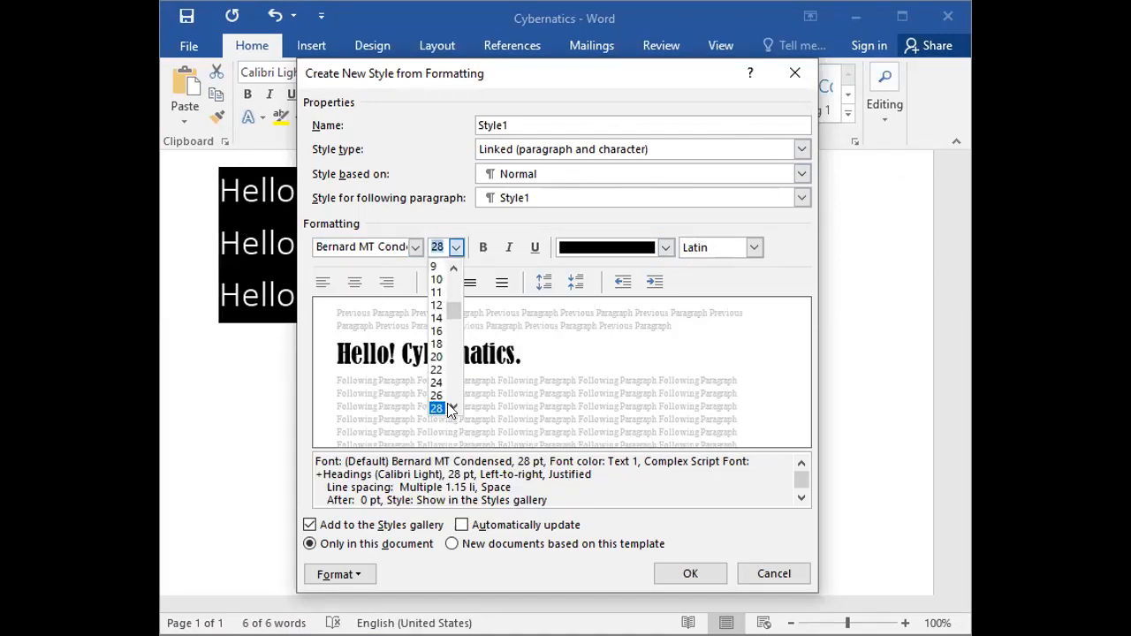
scroll(444, 401, down, 1)
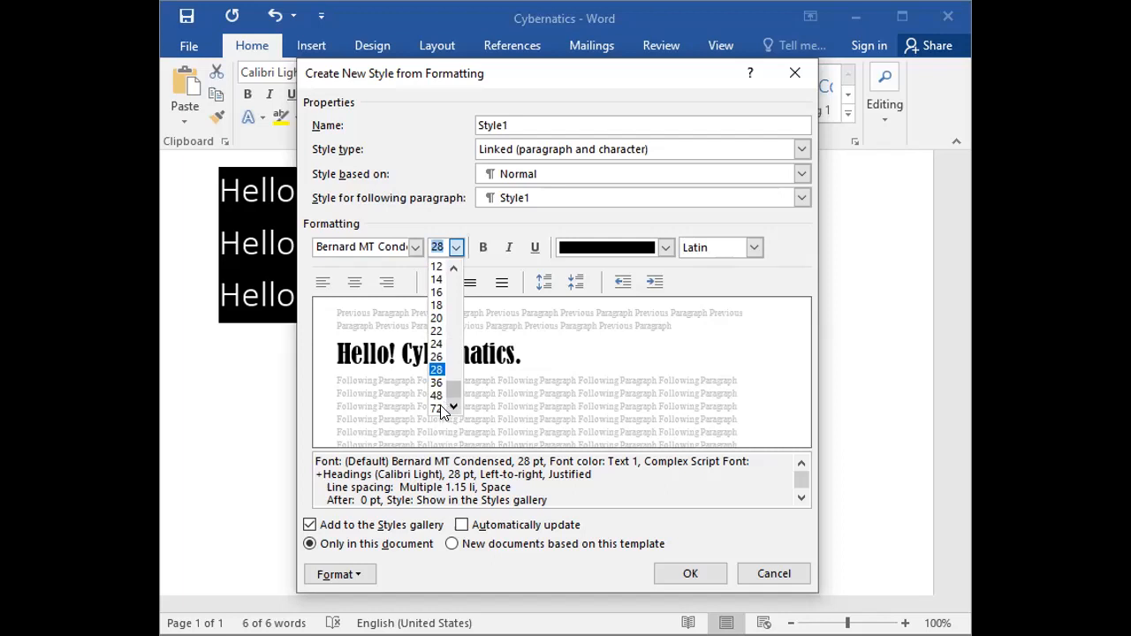
click(437, 409)
Give the new style a dark orange Accent 2 font color and switch its script selection to Complex.
click(666, 250)
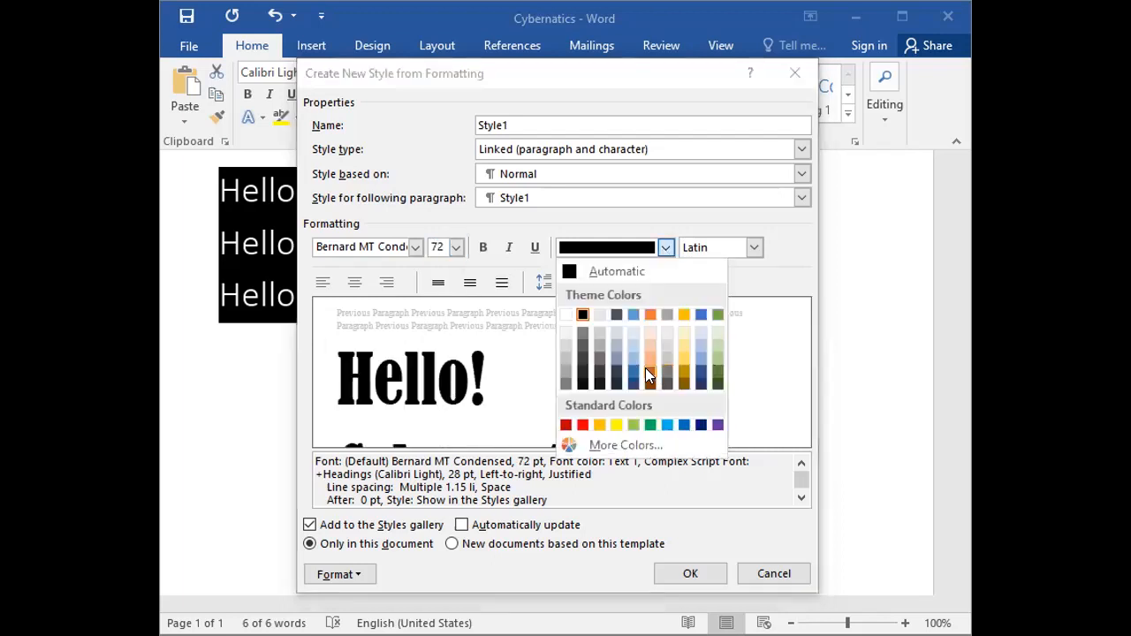
click(646, 370)
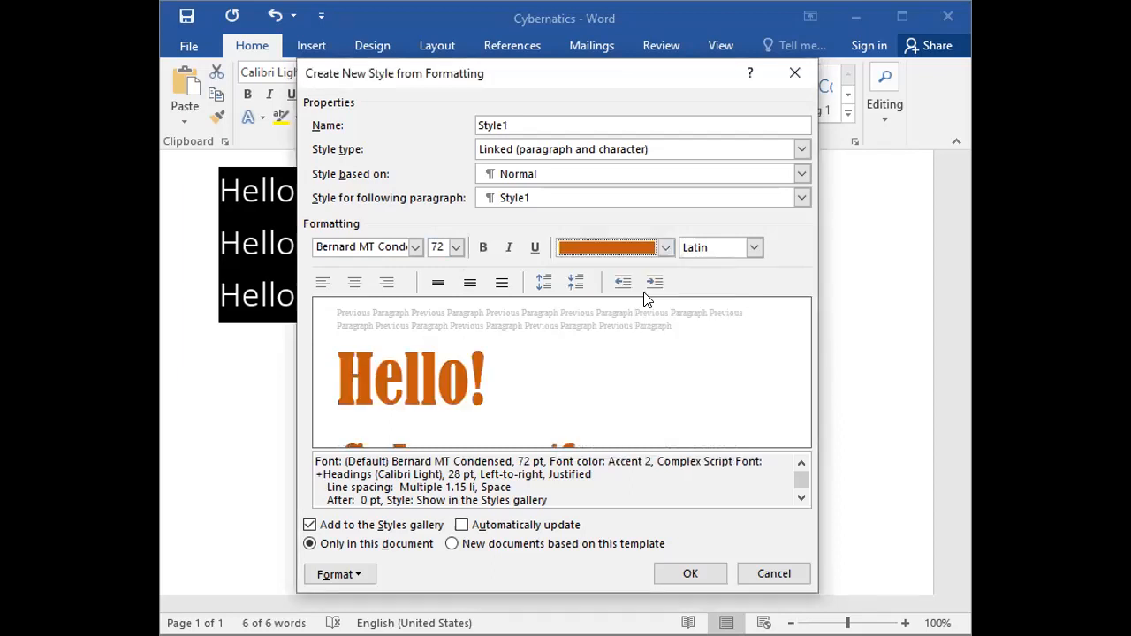
click(754, 247)
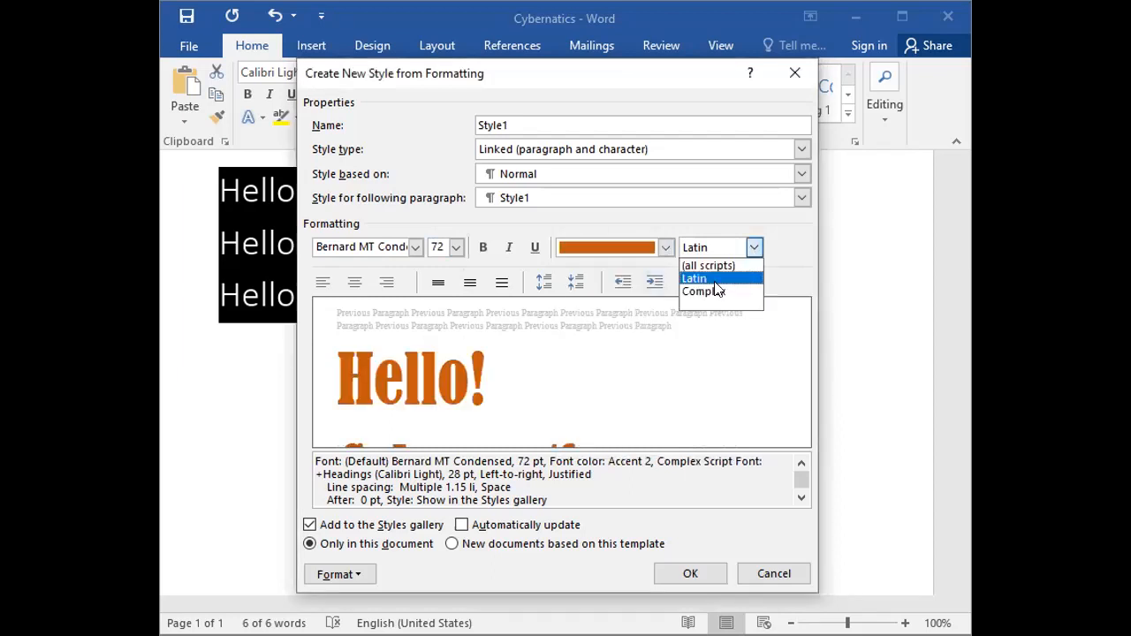
click(712, 292)
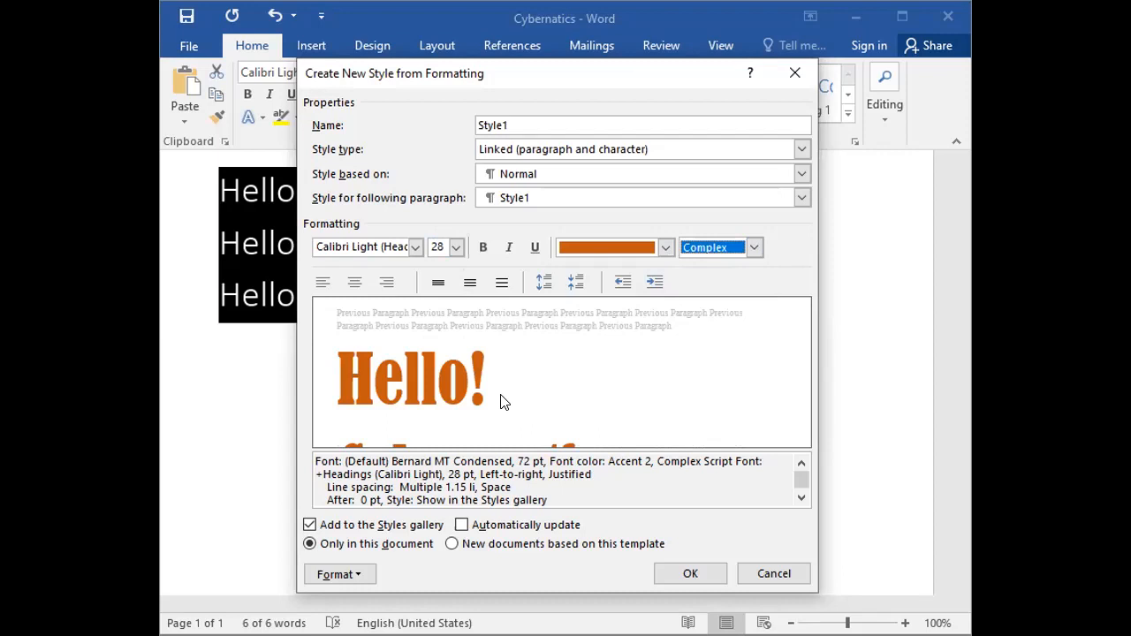
Center the new style's paragraphs and finish creating the style, applying it to the three lines.
click(353, 283)
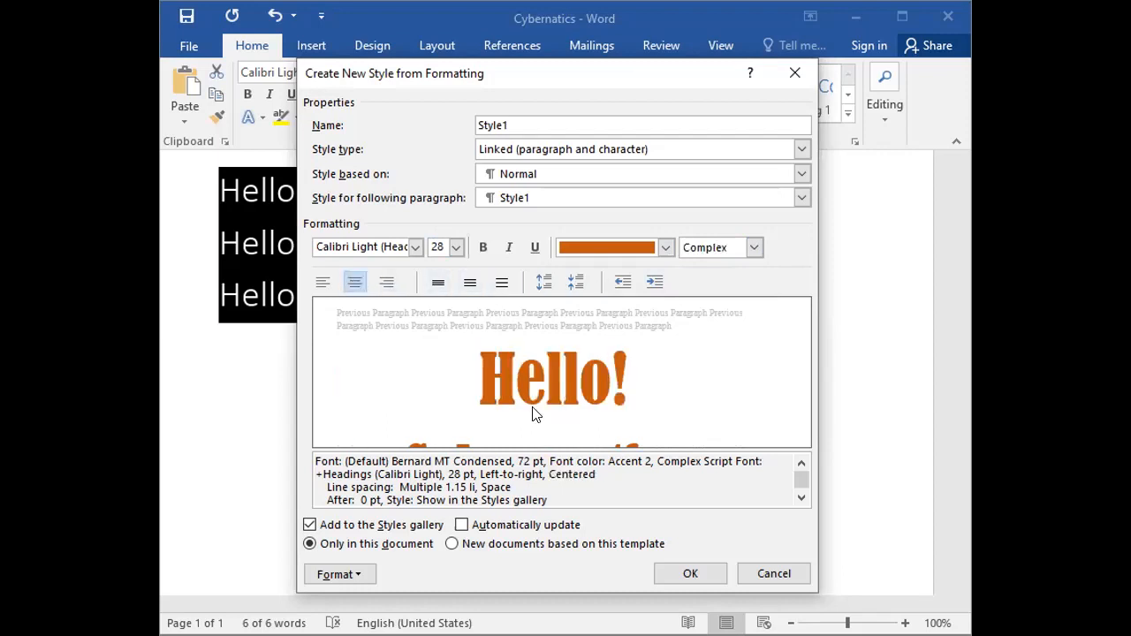
click(798, 498)
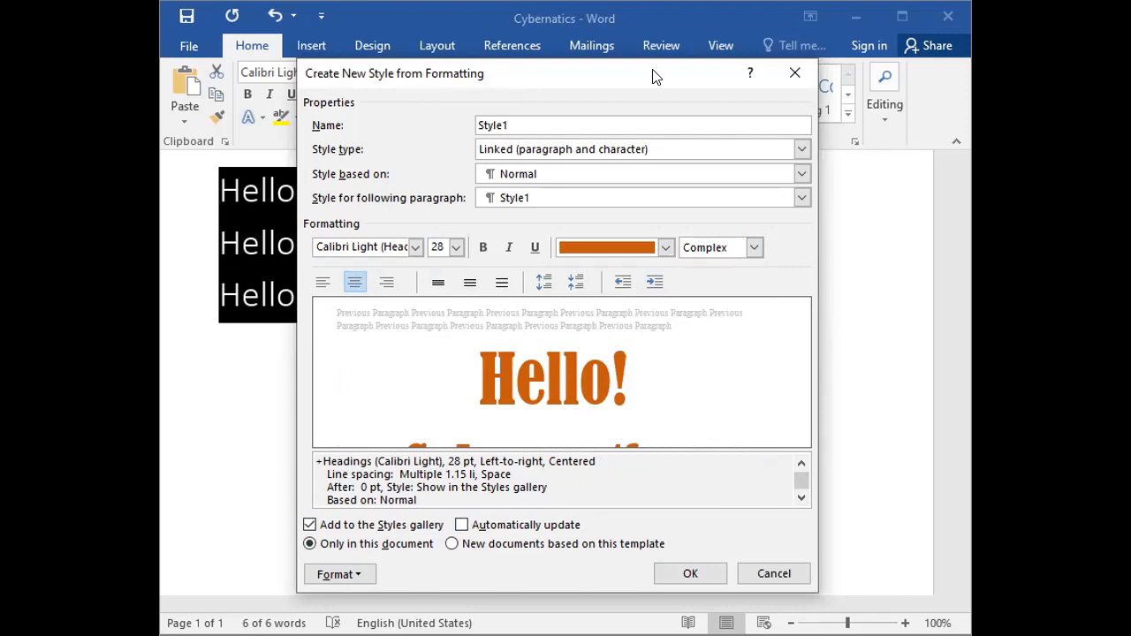
drag(654, 77, 657, 38)
click(691, 533)
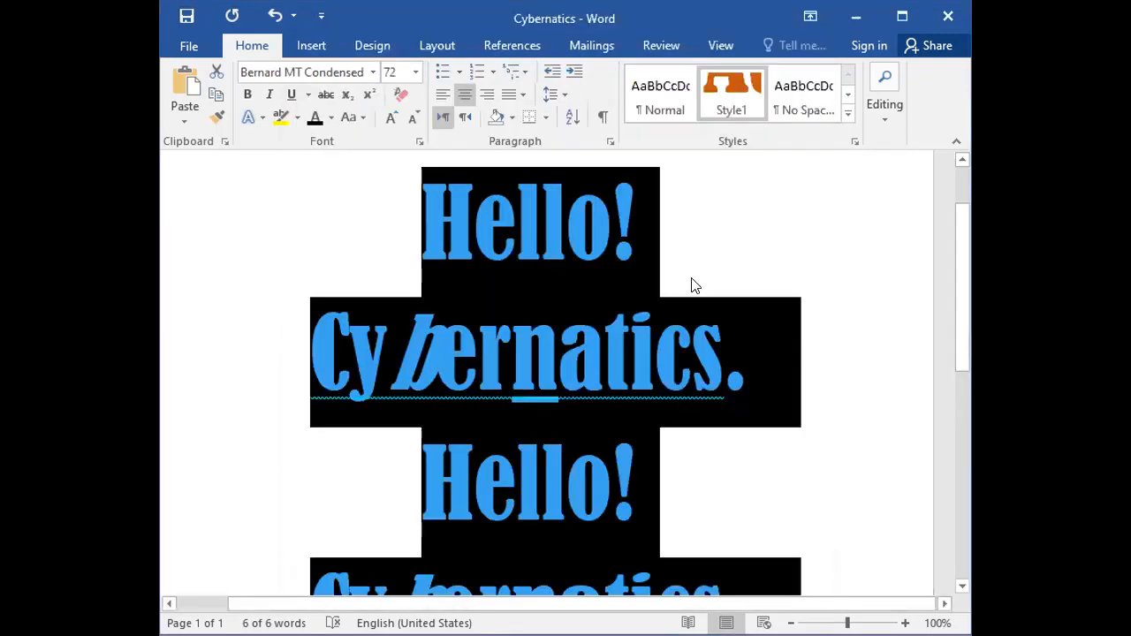
click(725, 263)
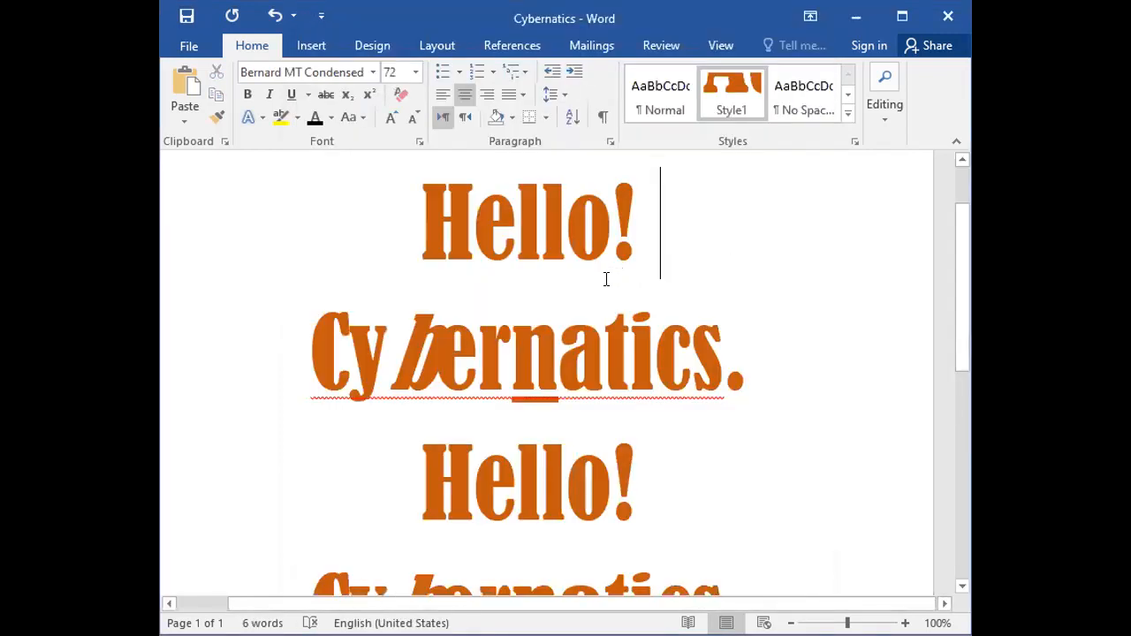
scroll(601, 283, down, 1)
click(412, 308)
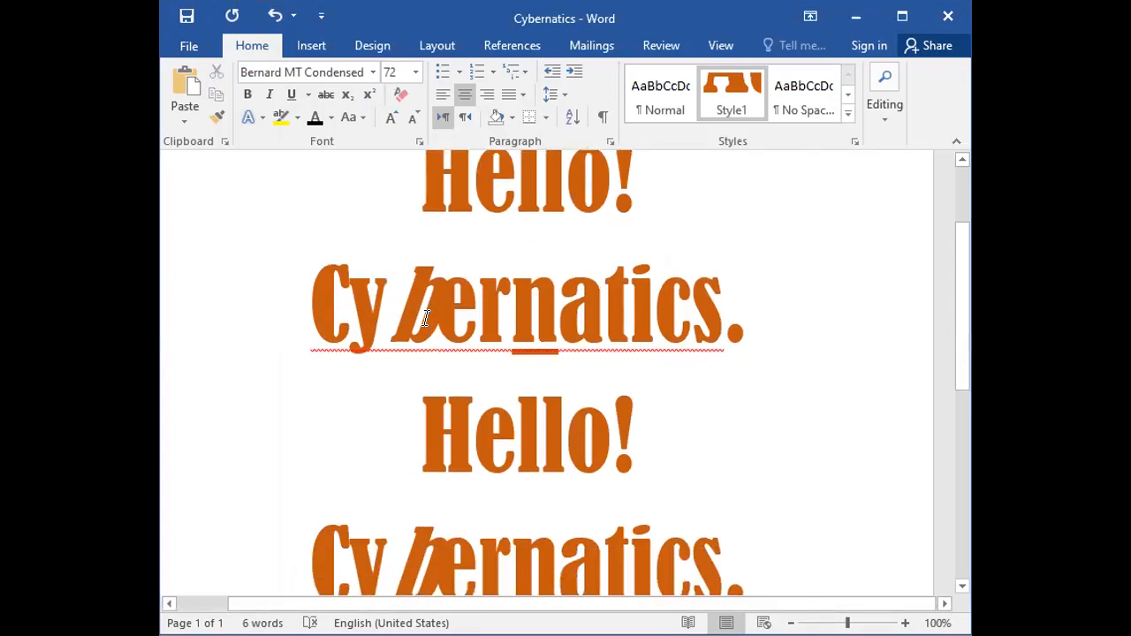
Examine the italic "b" and underlined "n" in the first Cybernatics line after applying the custom style.
scroll(431, 320, down, 2)
scroll(431, 320, down, 5)
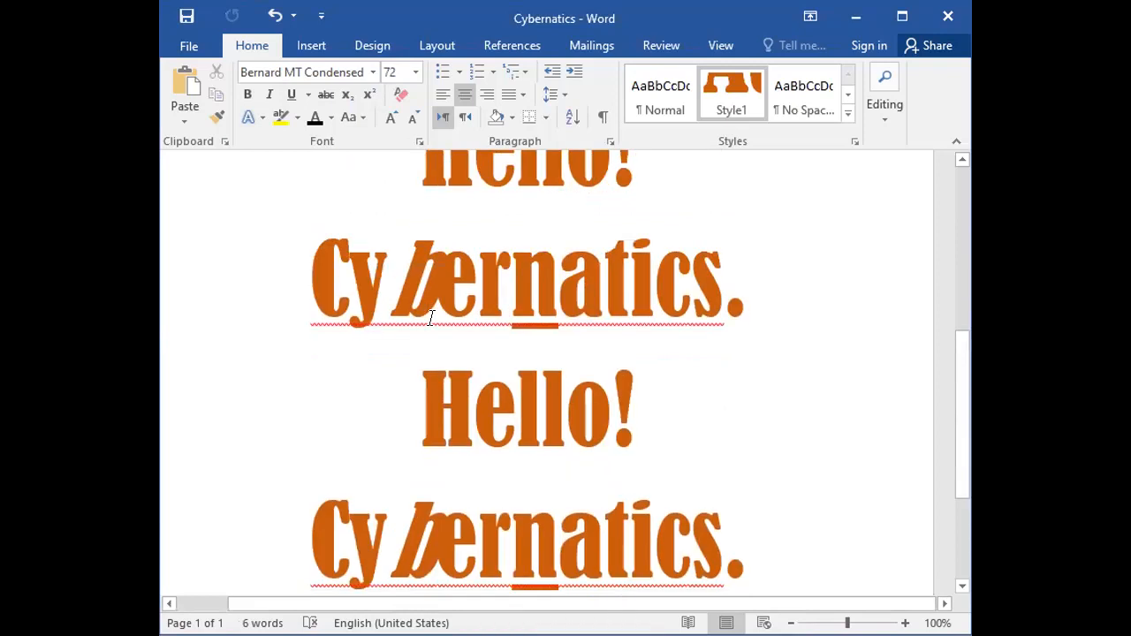
scroll(431, 320, up, 5)
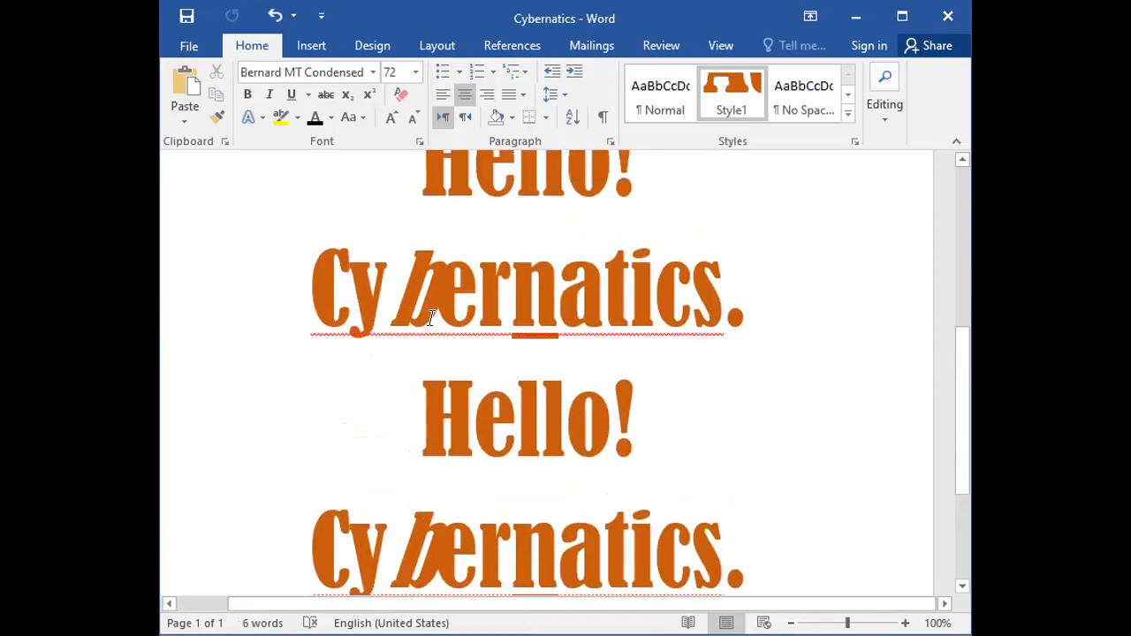
scroll(431, 318, up, 2)
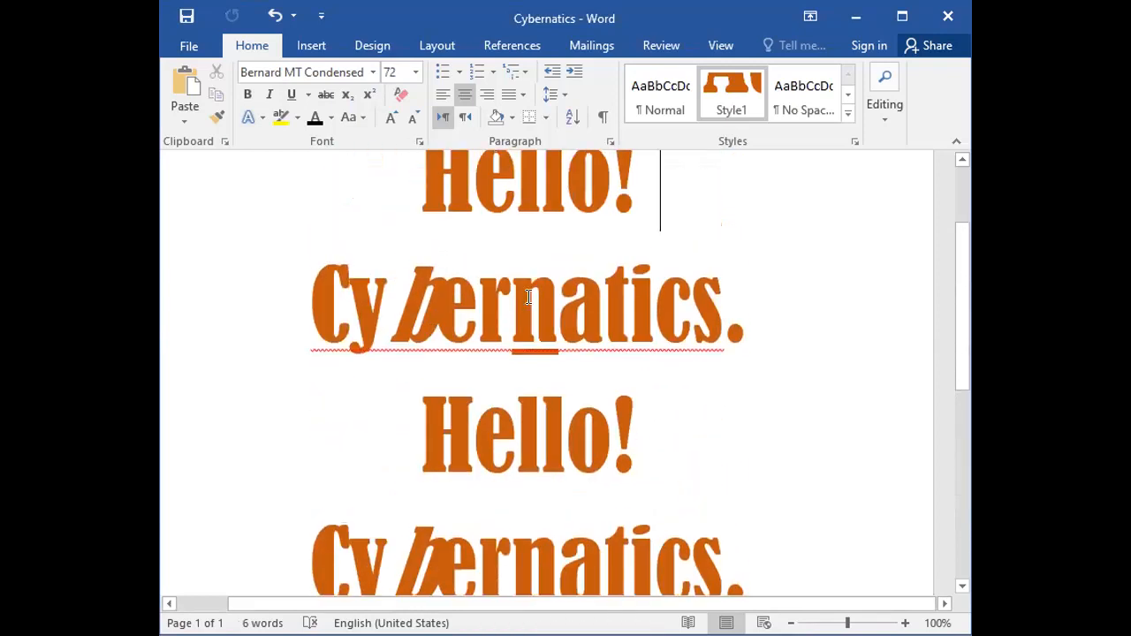
click(549, 337)
click(528, 338)
click(544, 336)
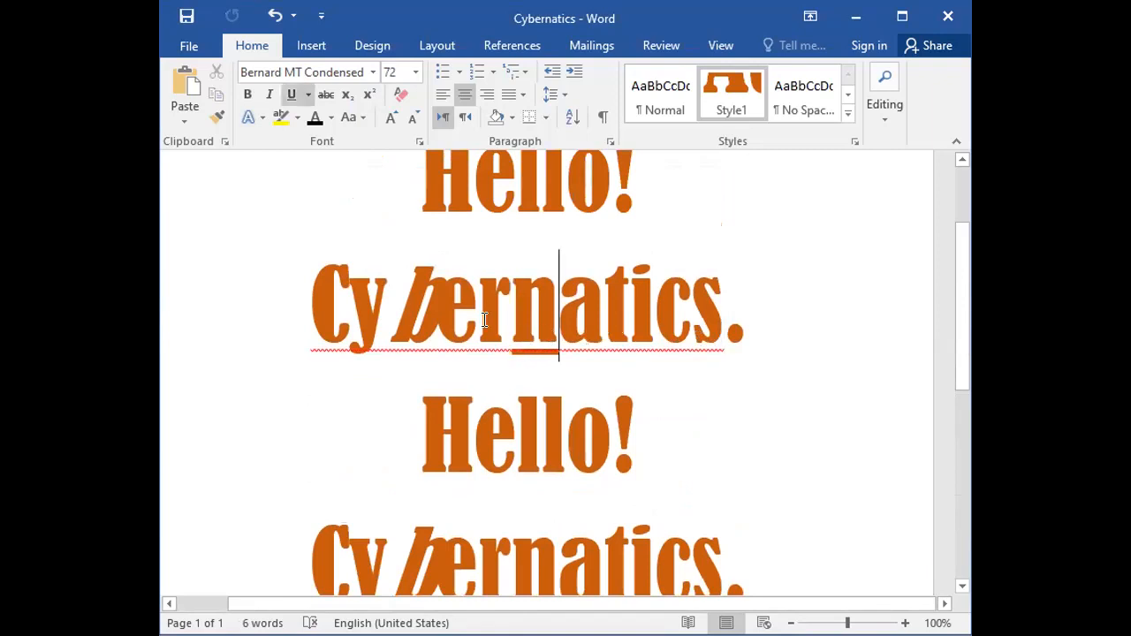
click(406, 338)
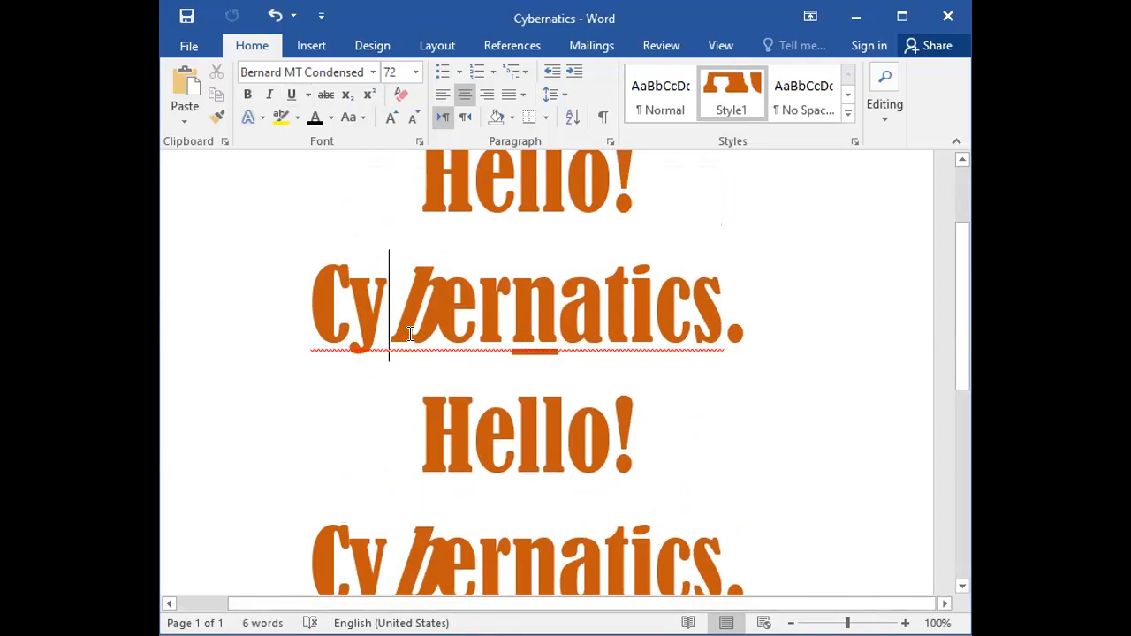
click(435, 320)
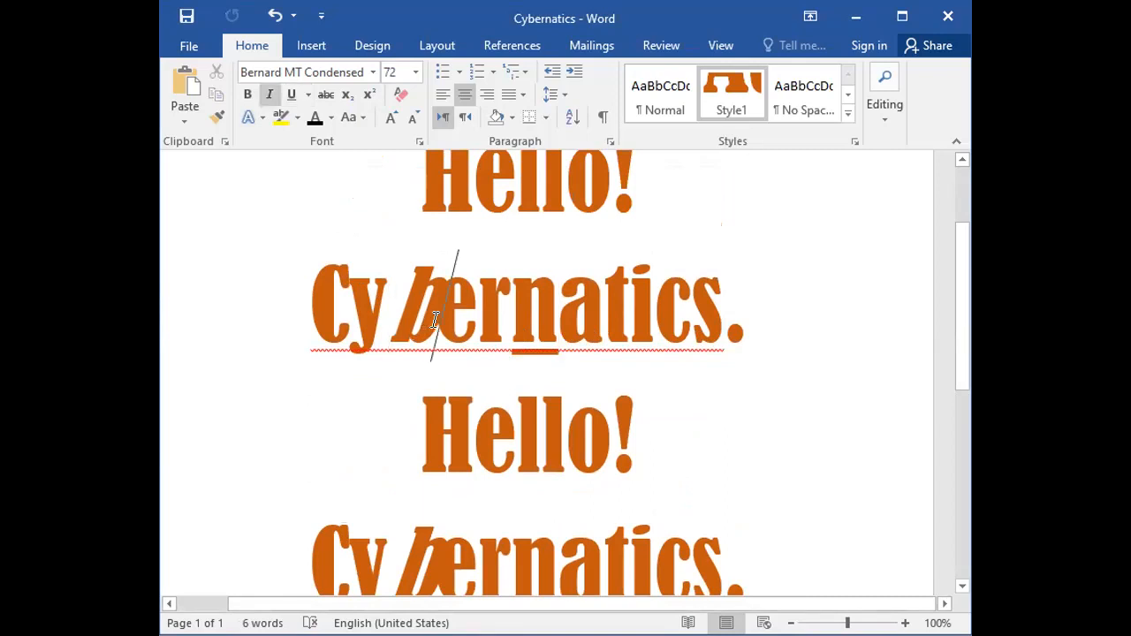
click(723, 317)
key(Right)
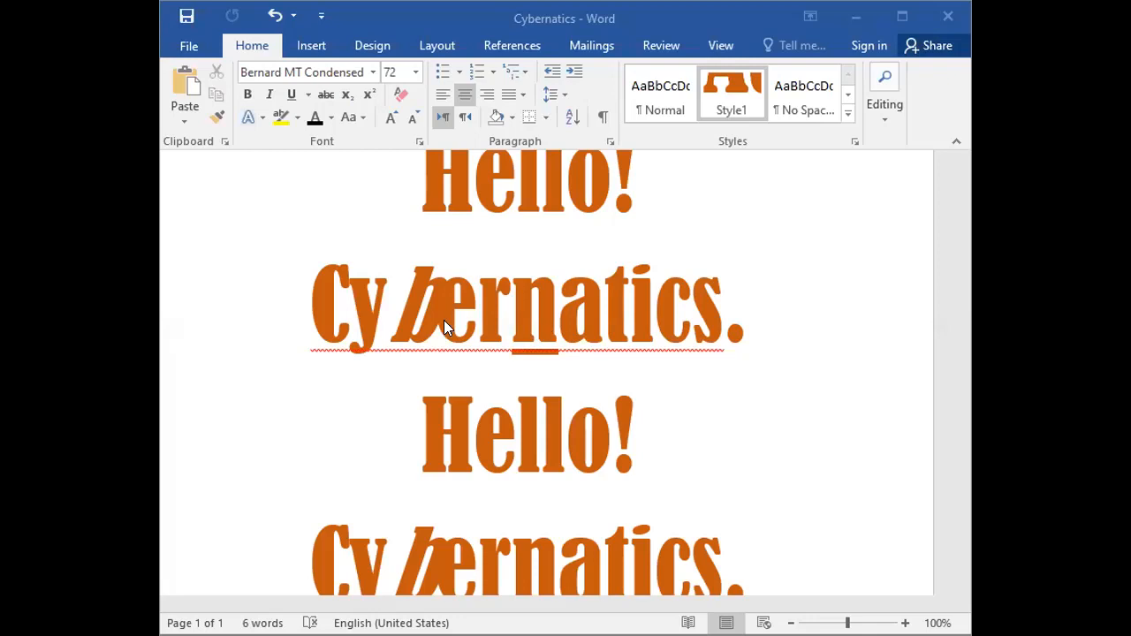
Remove the italic formatting from the letter "b" in the first Cybernatics line.
drag(433, 324, 390, 323)
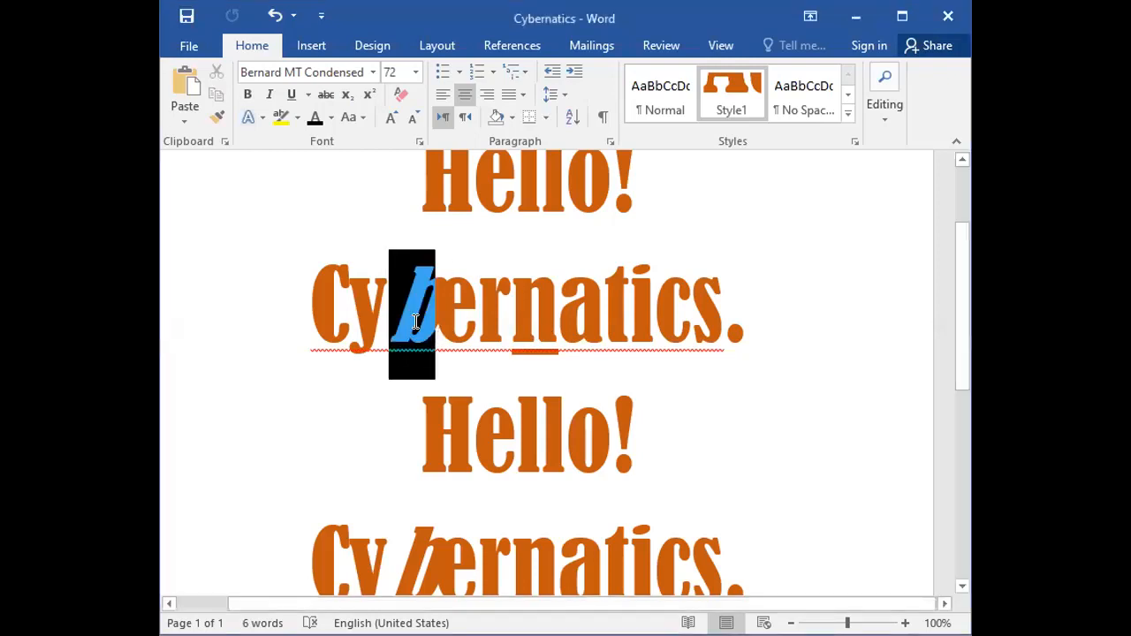
click(265, 94)
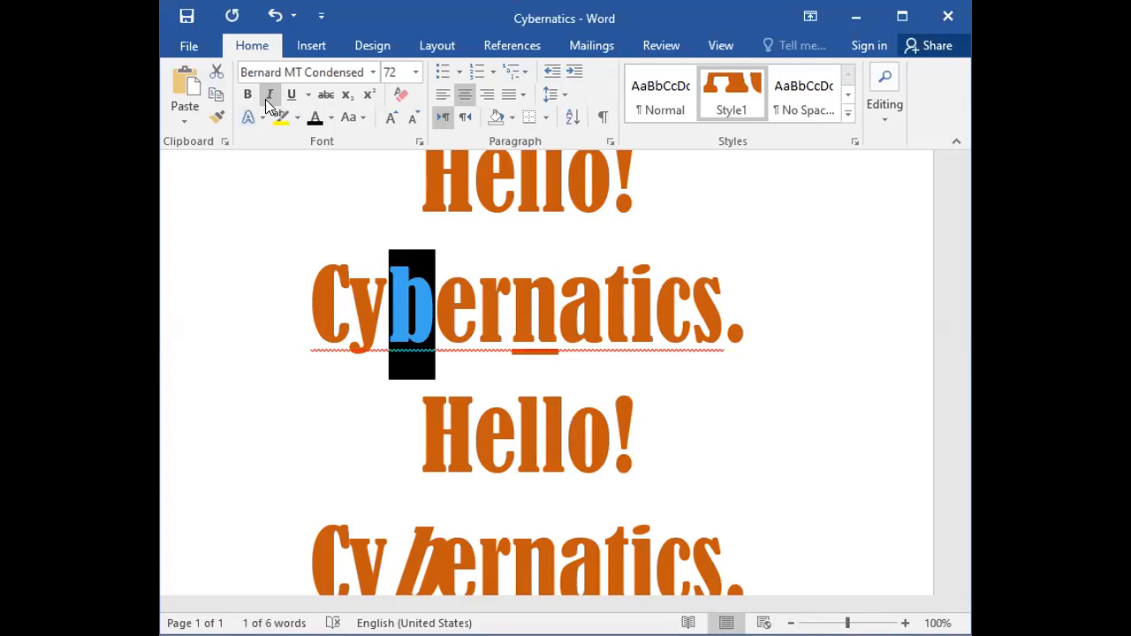
click(558, 349)
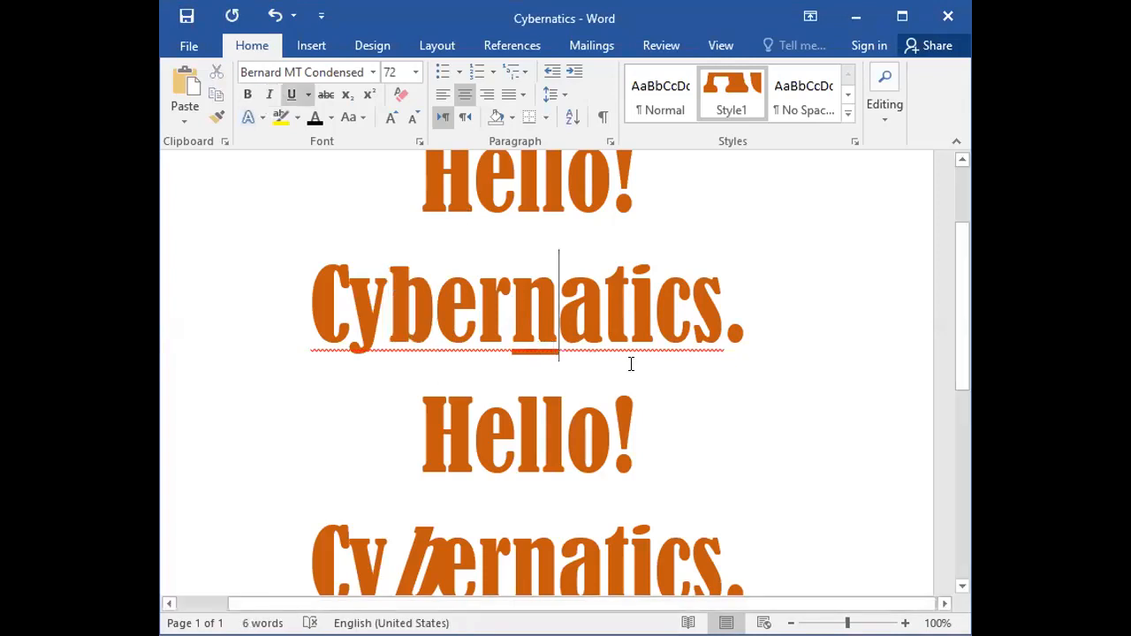
click(749, 371)
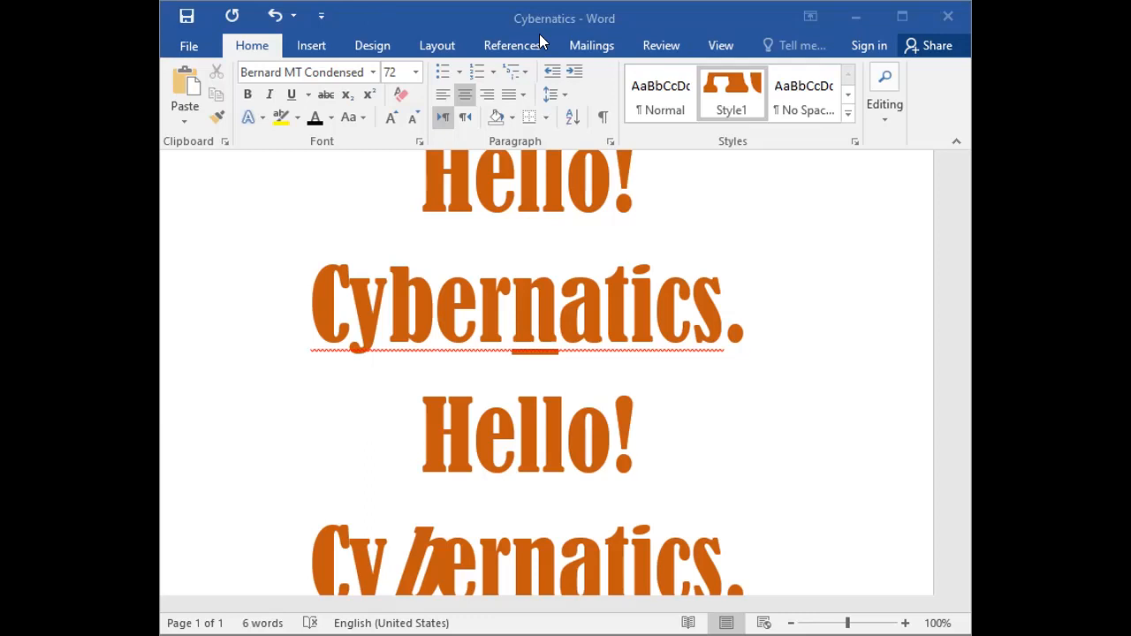
Remove the underline from the letter "n" in the first Cybernatics line.
click(546, 325)
drag(546, 325, 512, 309)
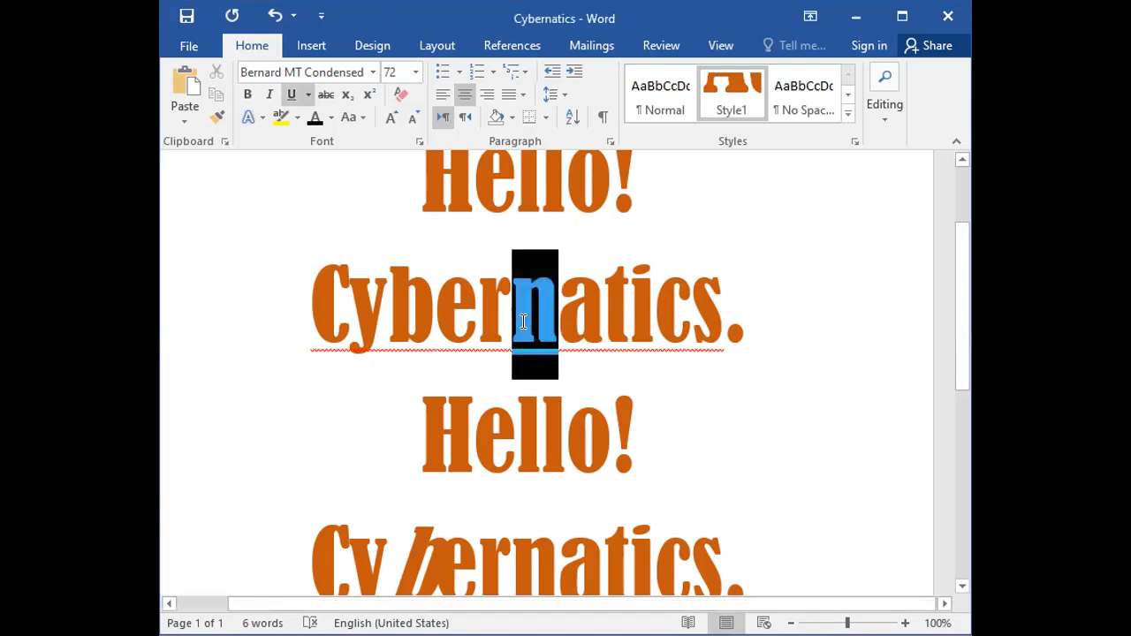
click(292, 95)
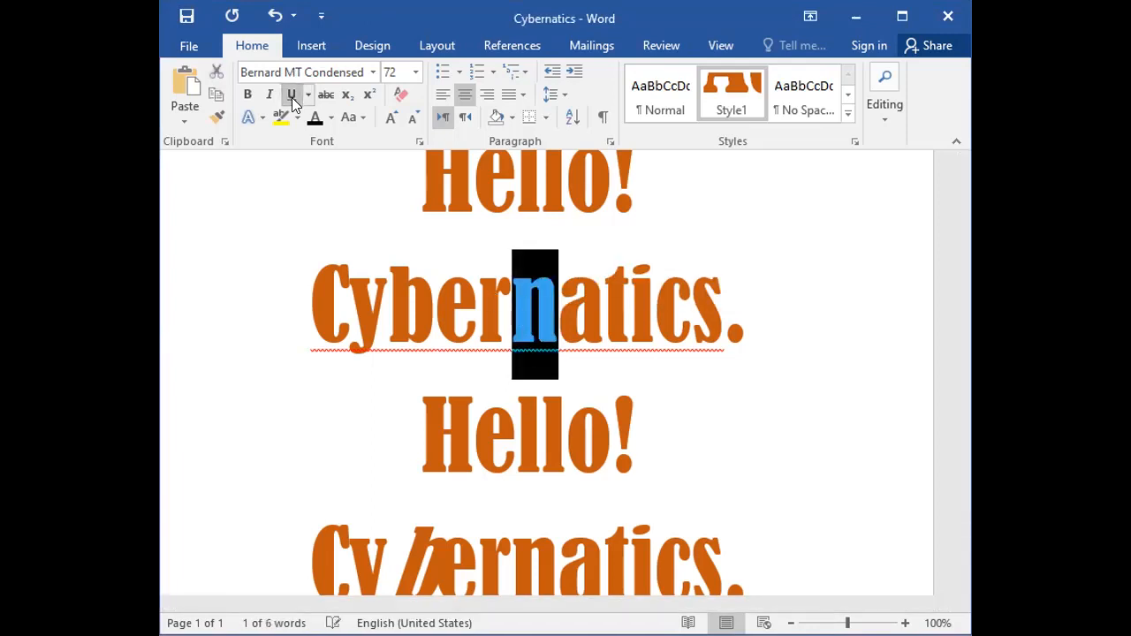
click(588, 392)
Review the styled lines and look over the available editing commands: Find, Replace and Select.
scroll(590, 395, down, 2)
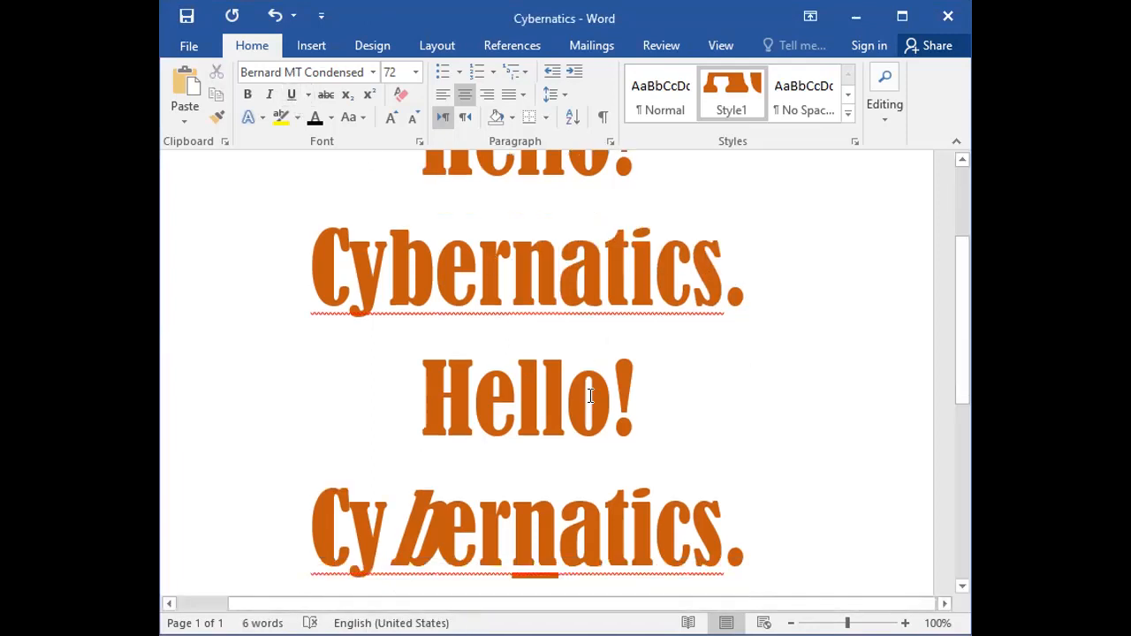
scroll(592, 398, down, 2)
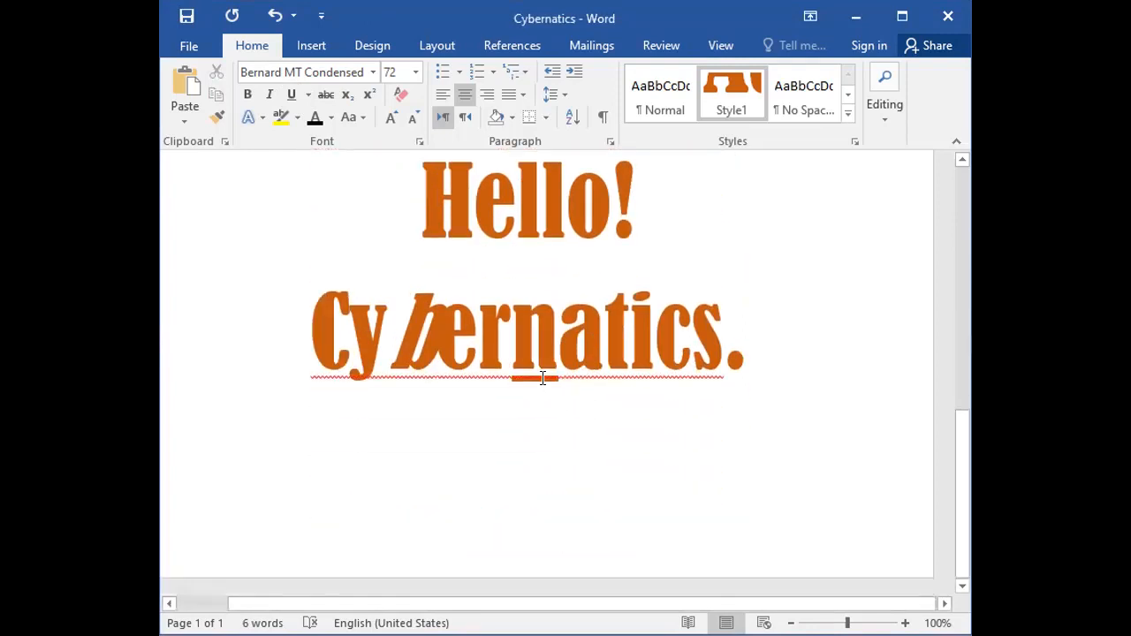
scroll(535, 411, up, 5)
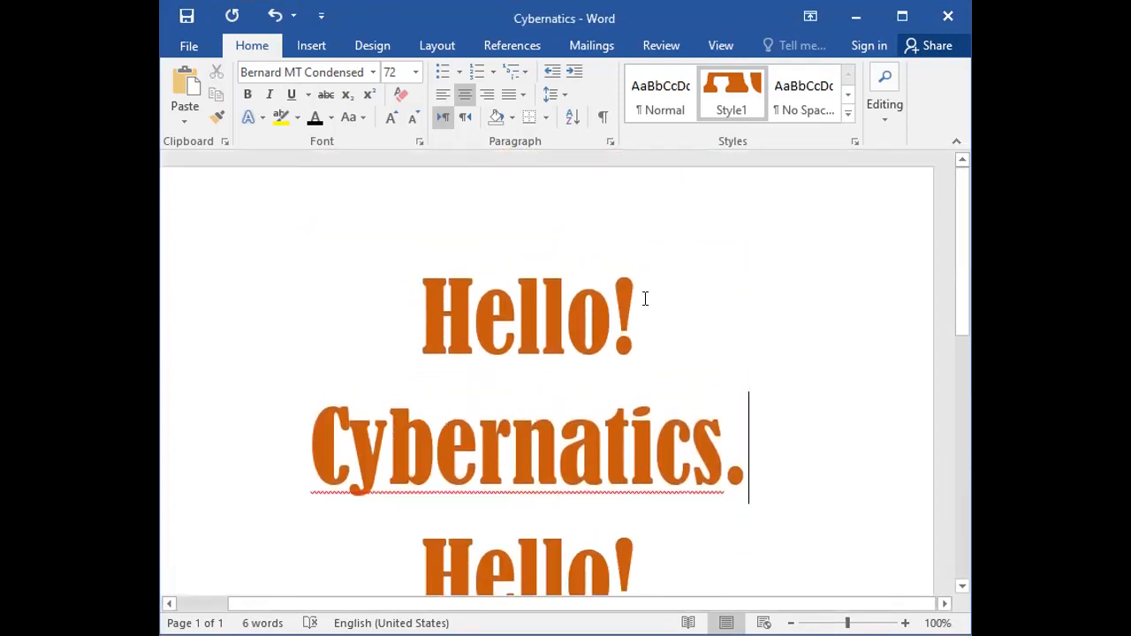
click(845, 114)
click(813, 505)
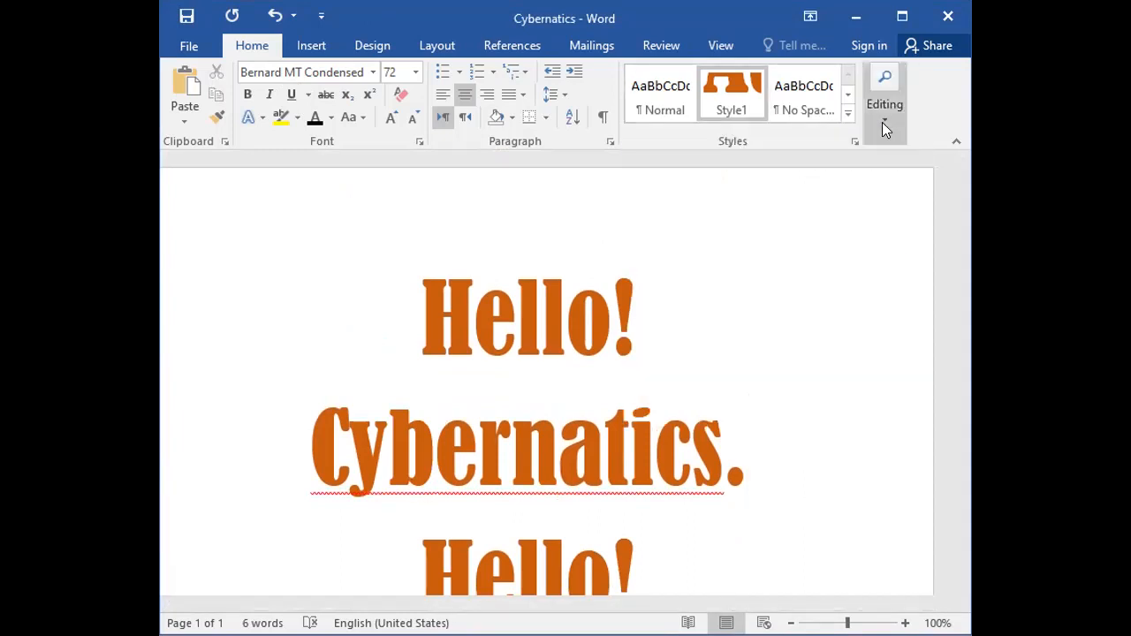
click(884, 133)
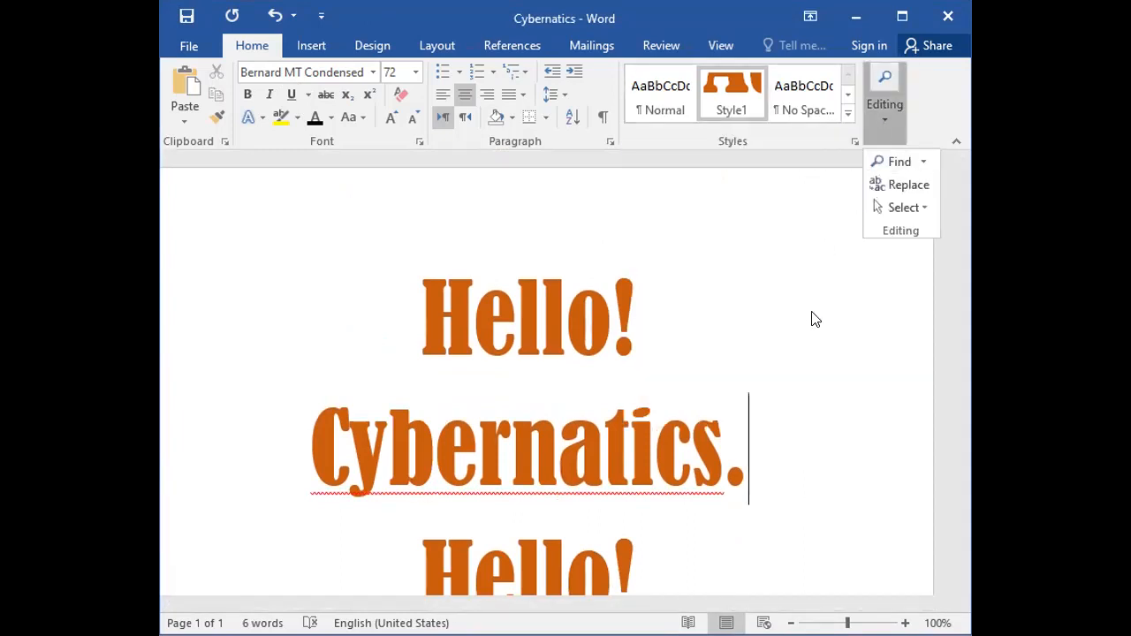
click(878, 115)
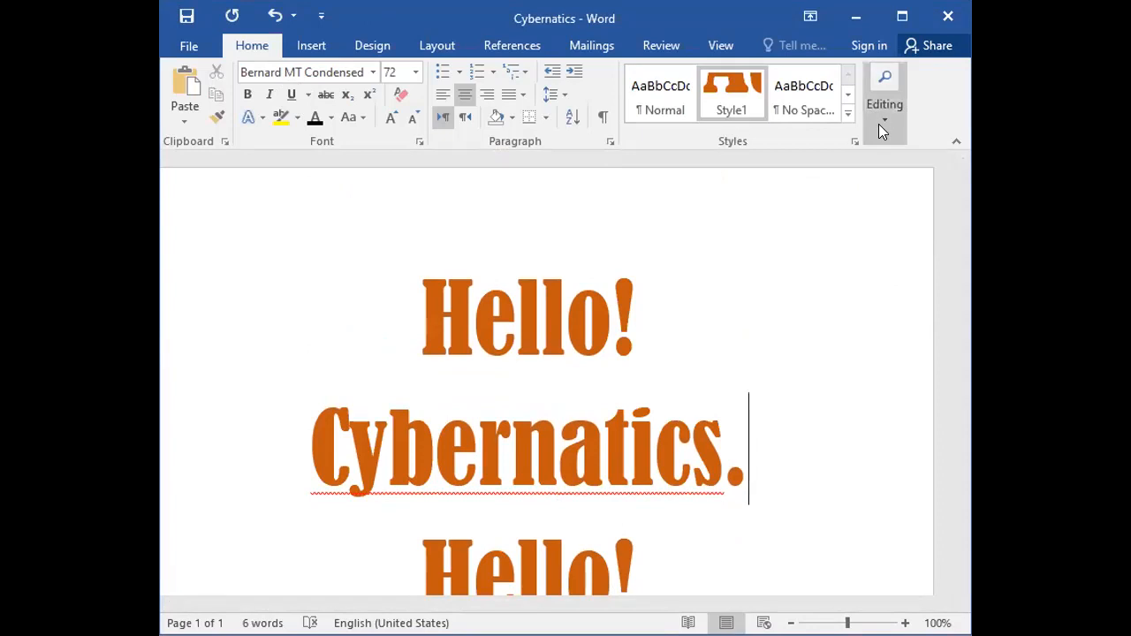
click(879, 124)
scroll(774, 403, down, 5)
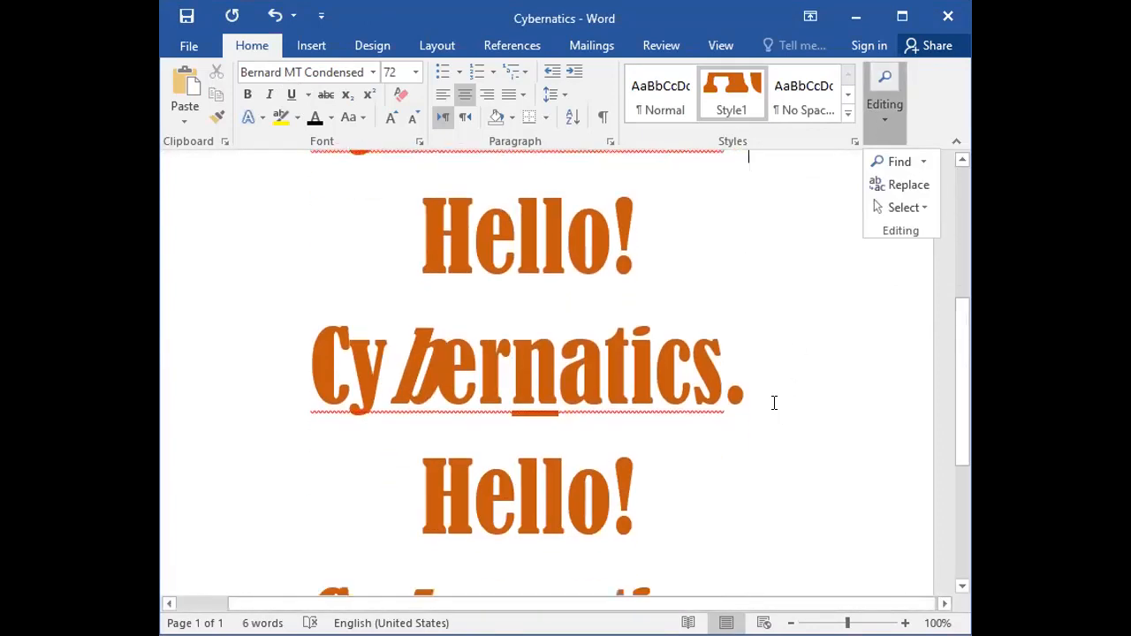
scroll(774, 403, down, 2)
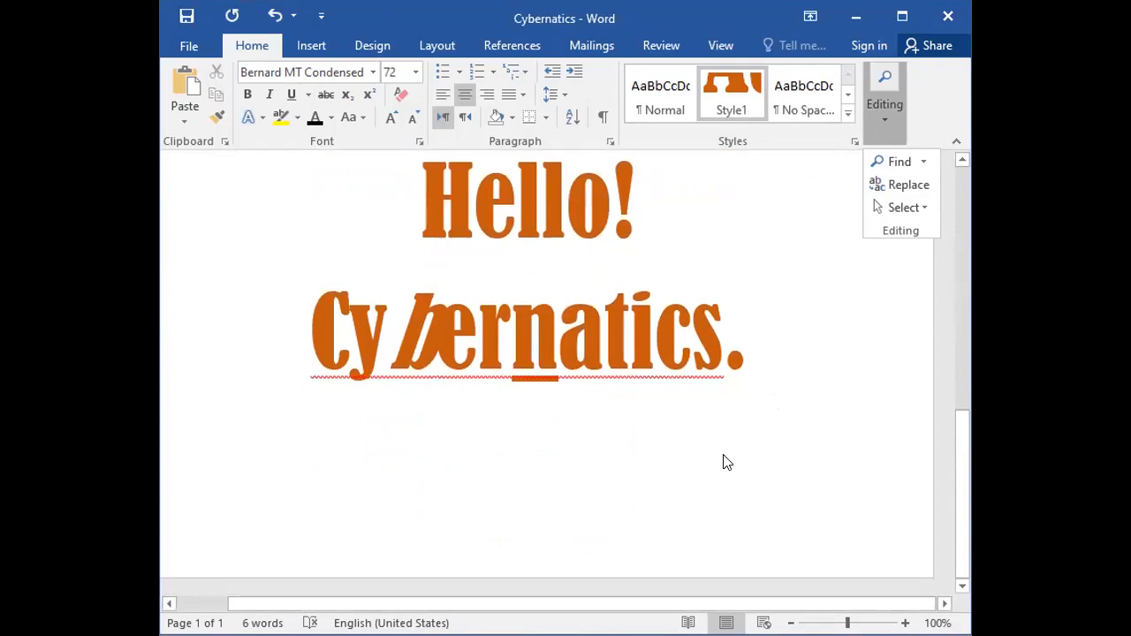
click(722, 510)
click(760, 472)
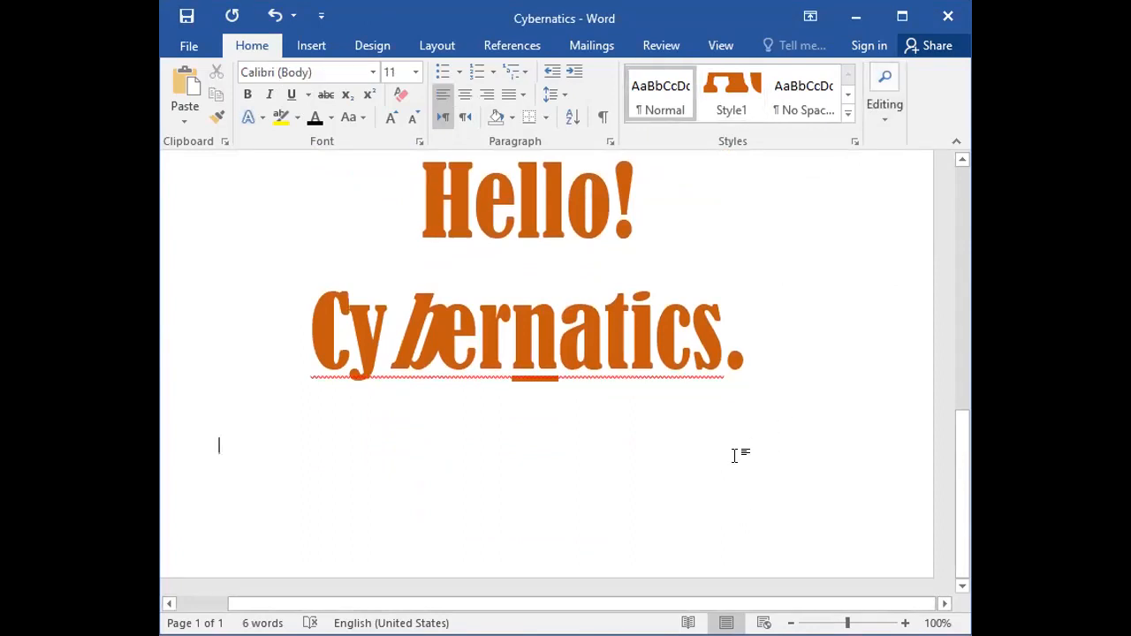
key(ctrl+Return)
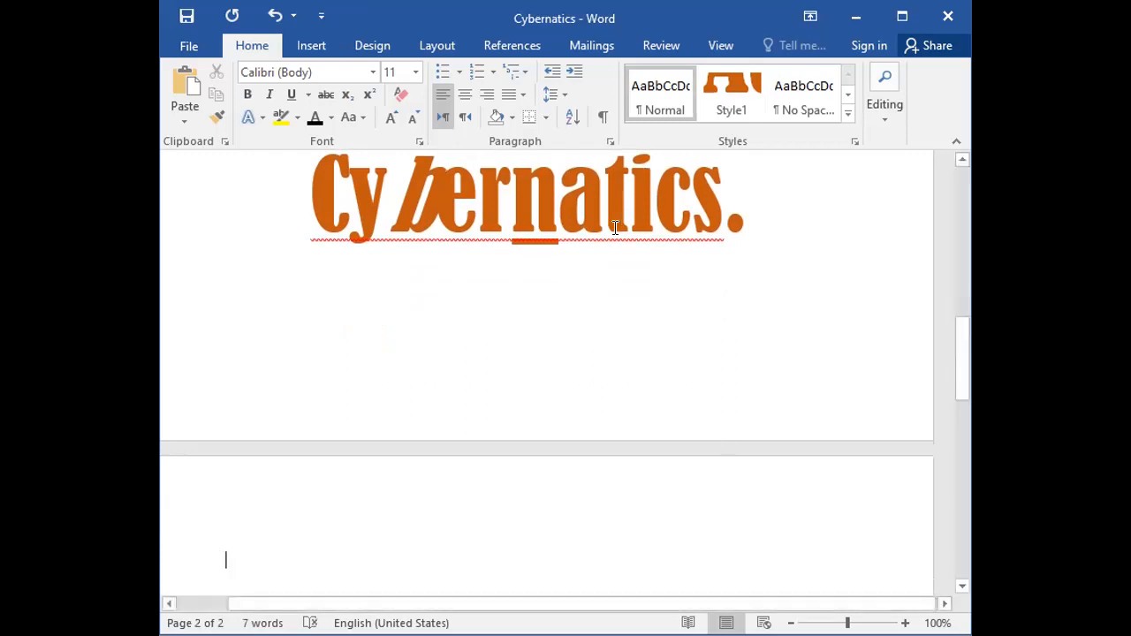
scroll(314, 510, down, 2)
scroll(314, 510, down, 2)
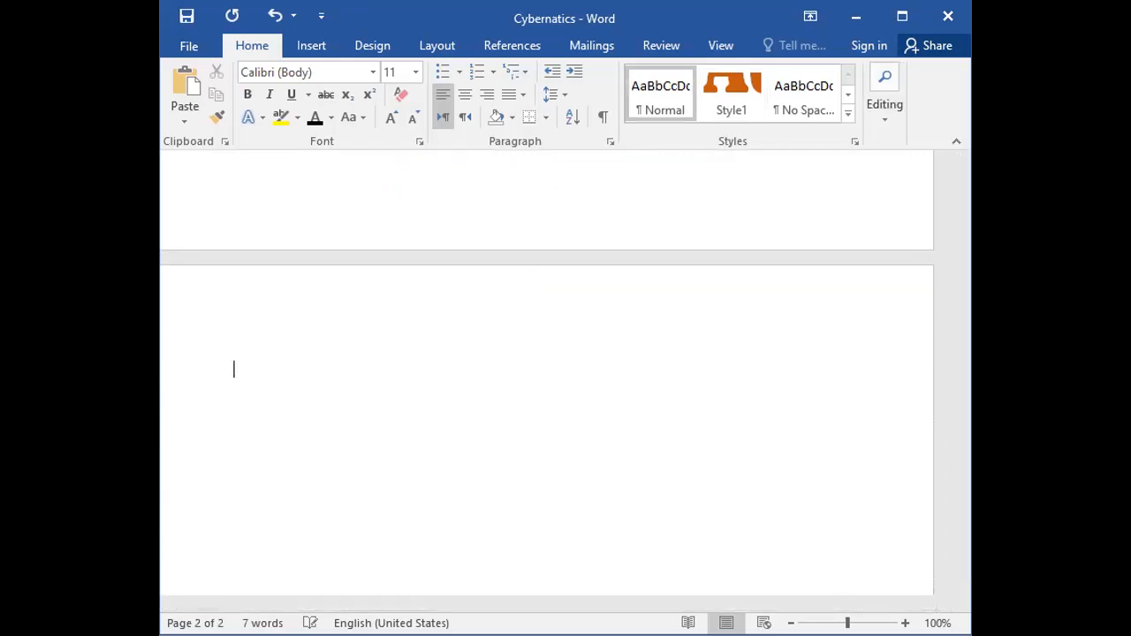
key(BackSpace)
key(BackSpace)
key(BackSpace)
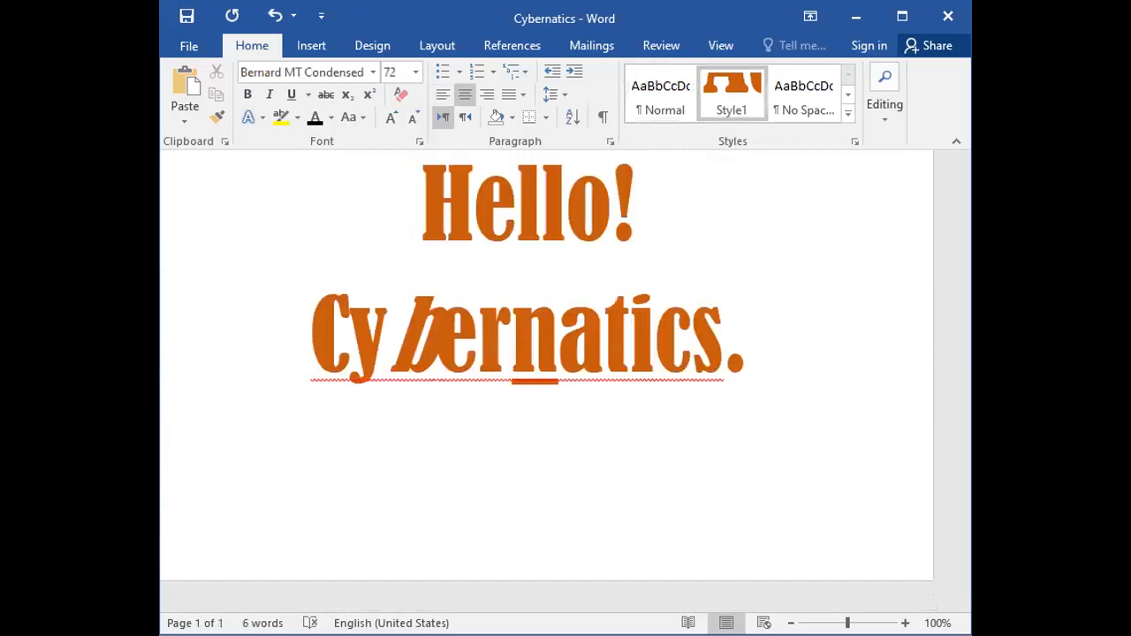
Start a new left-aligned paragraph below the last Cybernatics line in Calibri Light (Headings), size 11.
key(ctrl+Return)
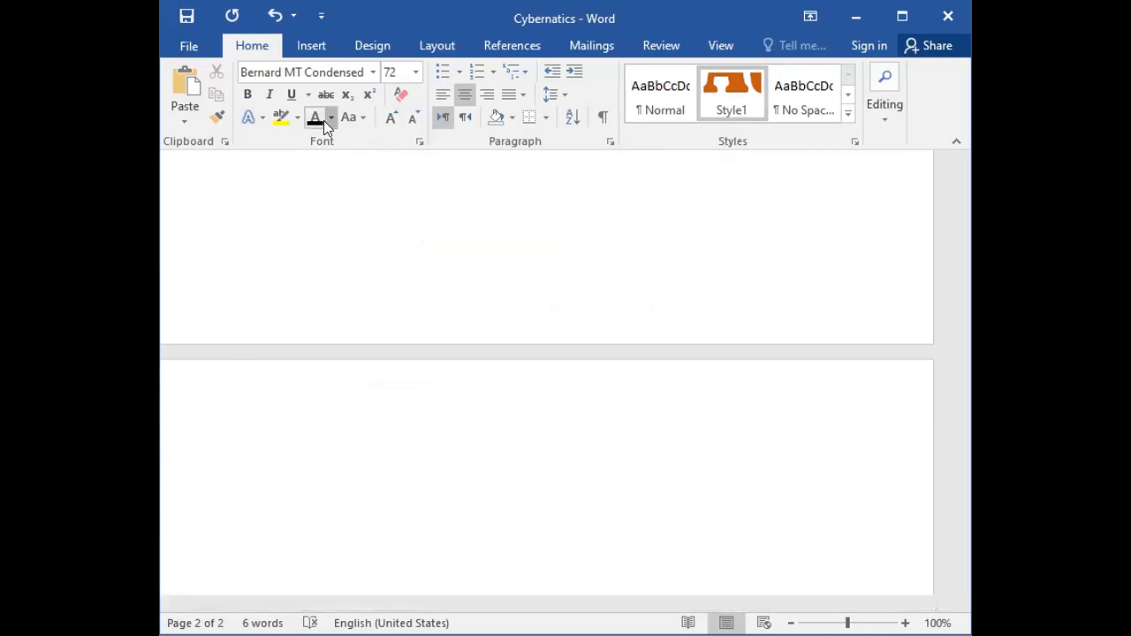
click(521, 457)
key(ctrl+l)
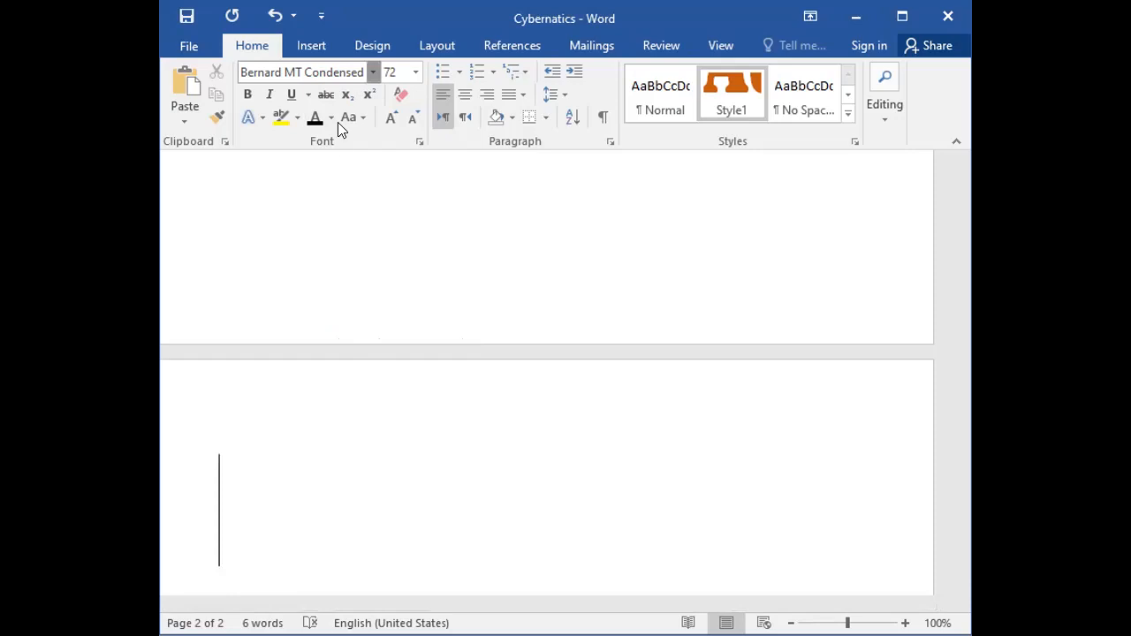
click(375, 73)
click(366, 95)
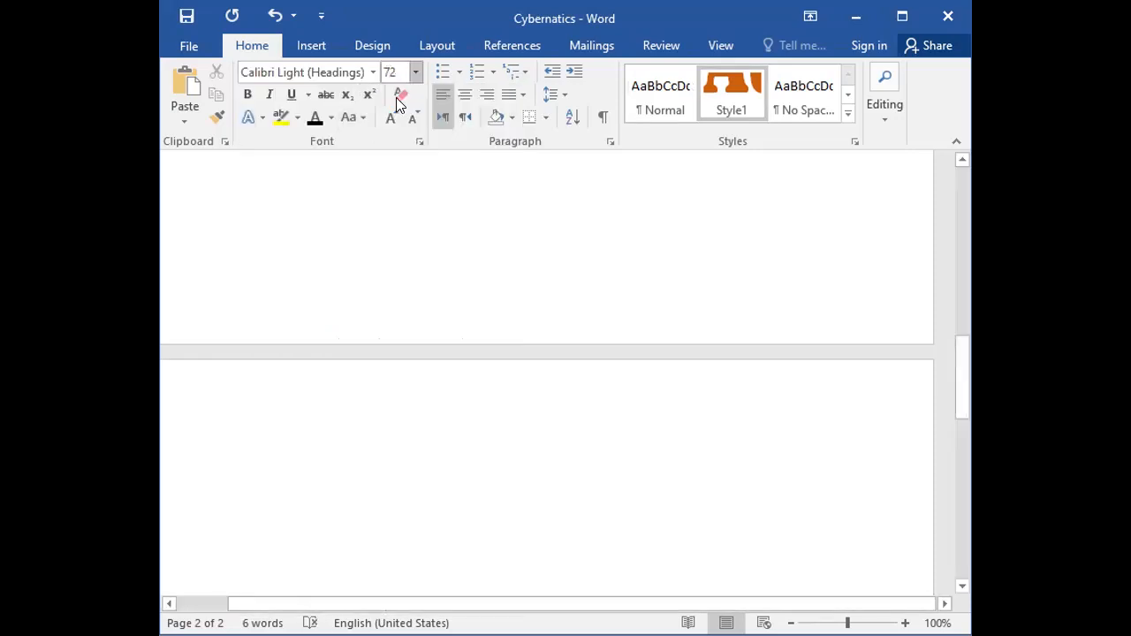
click(415, 72)
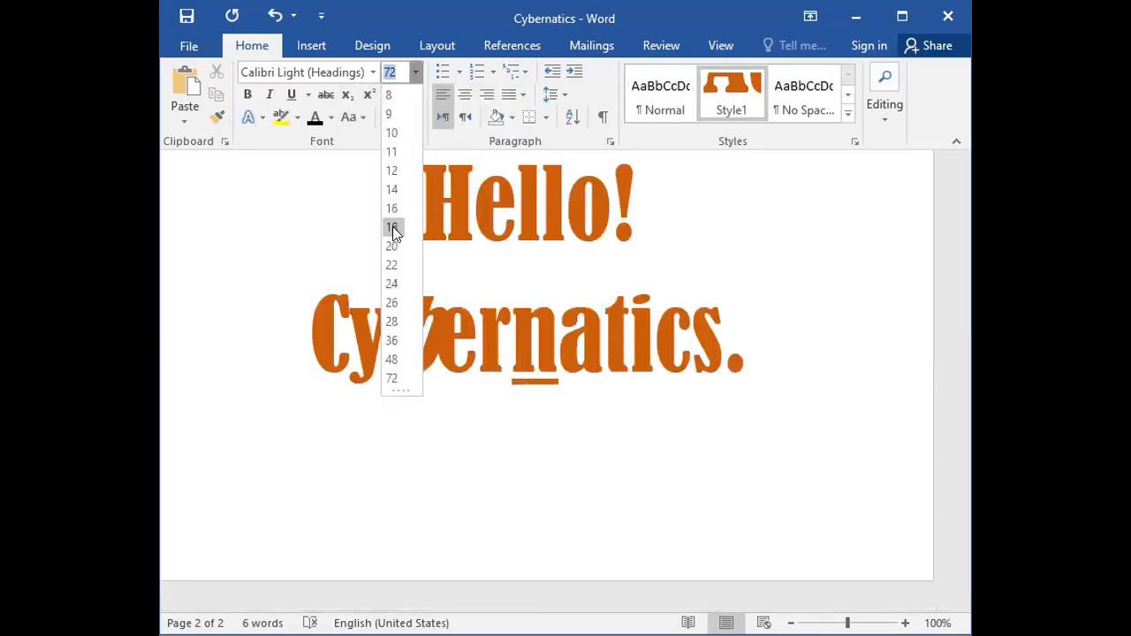
click(394, 151)
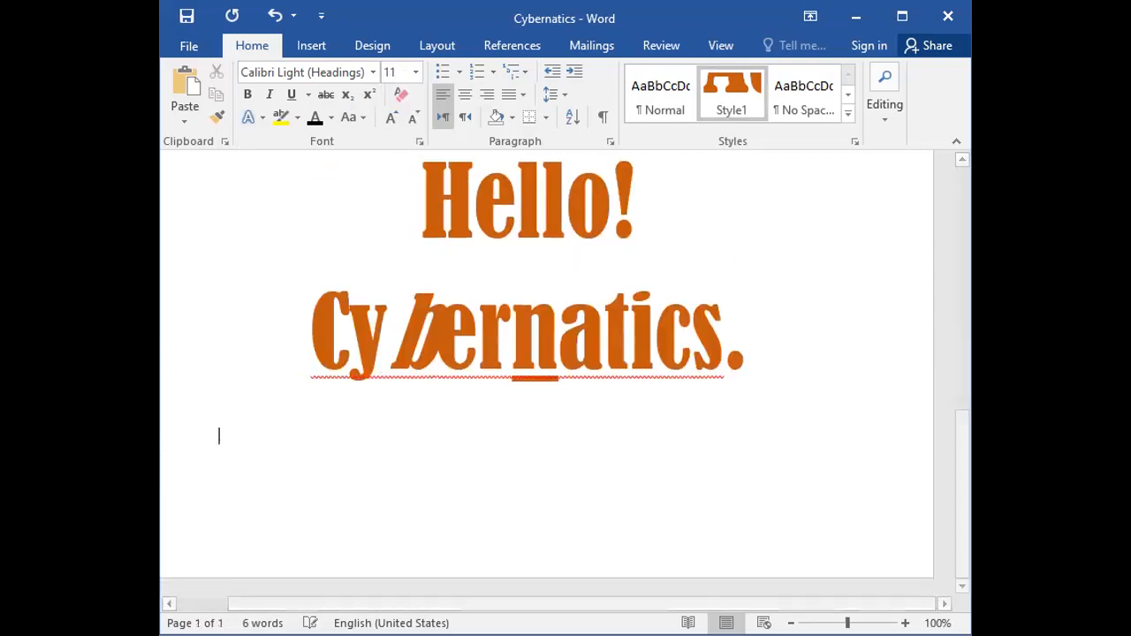
Insert a page break and generate sample paragraphs on page 2 with =rand(5,6).
key(ctrl+Return)
text(=r)
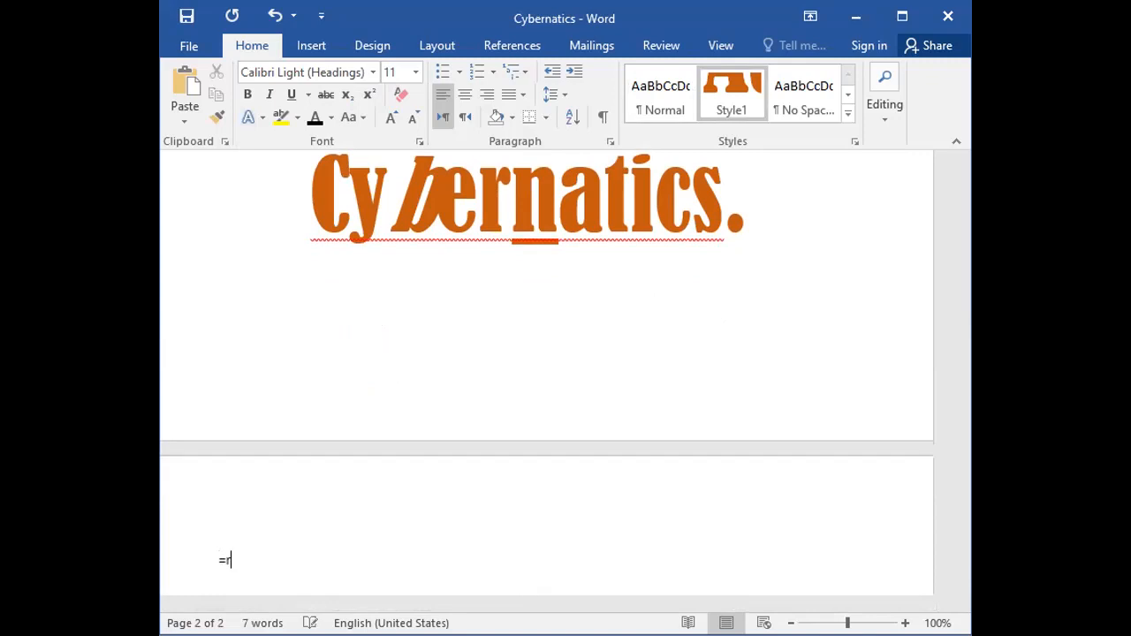
text(and())
key(Left)
text(5,6)
key(End)
key(Return)
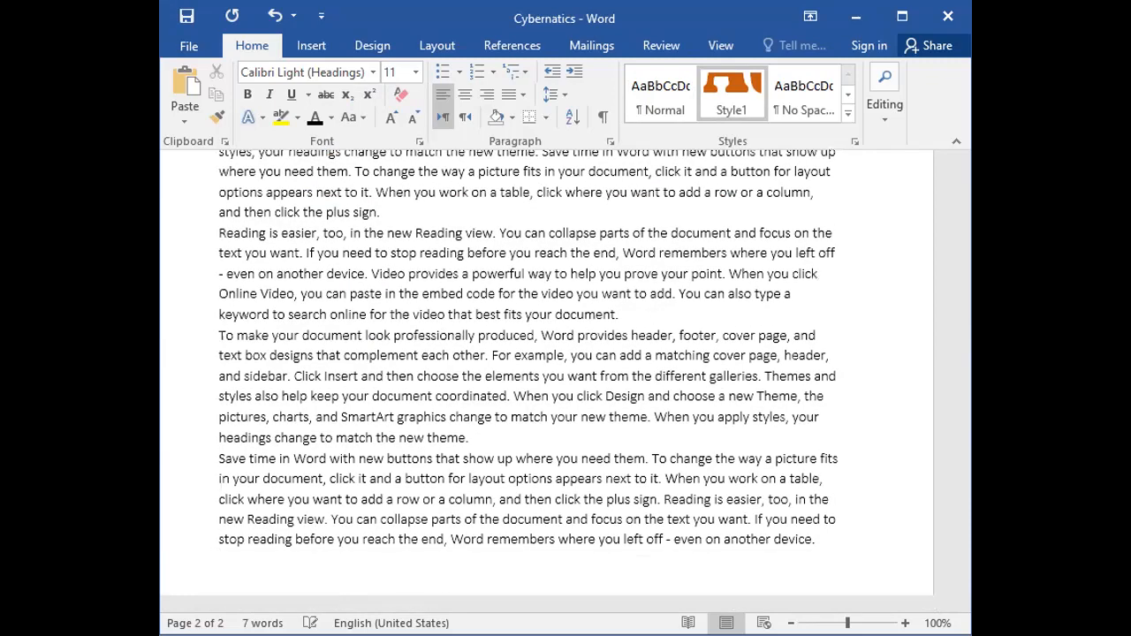
Justify all the sample paragraphs on page 2.
scroll(370, 354, up, 4)
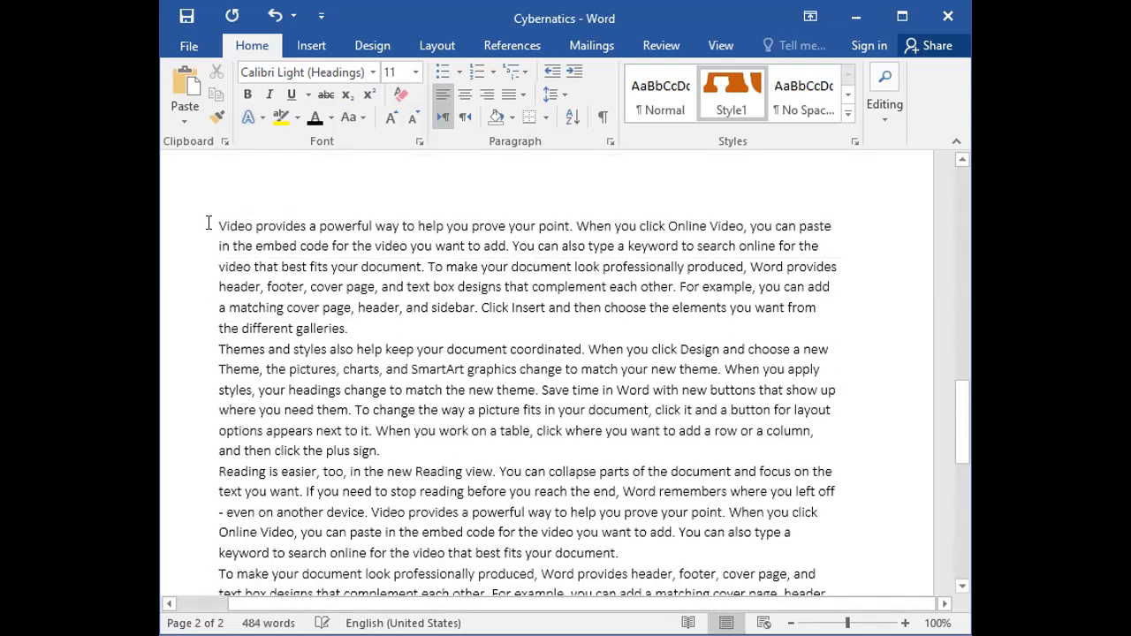
drag(184, 228, 193, 347)
drag(196, 403, 194, 201)
scroll(398, 345, up, 10)
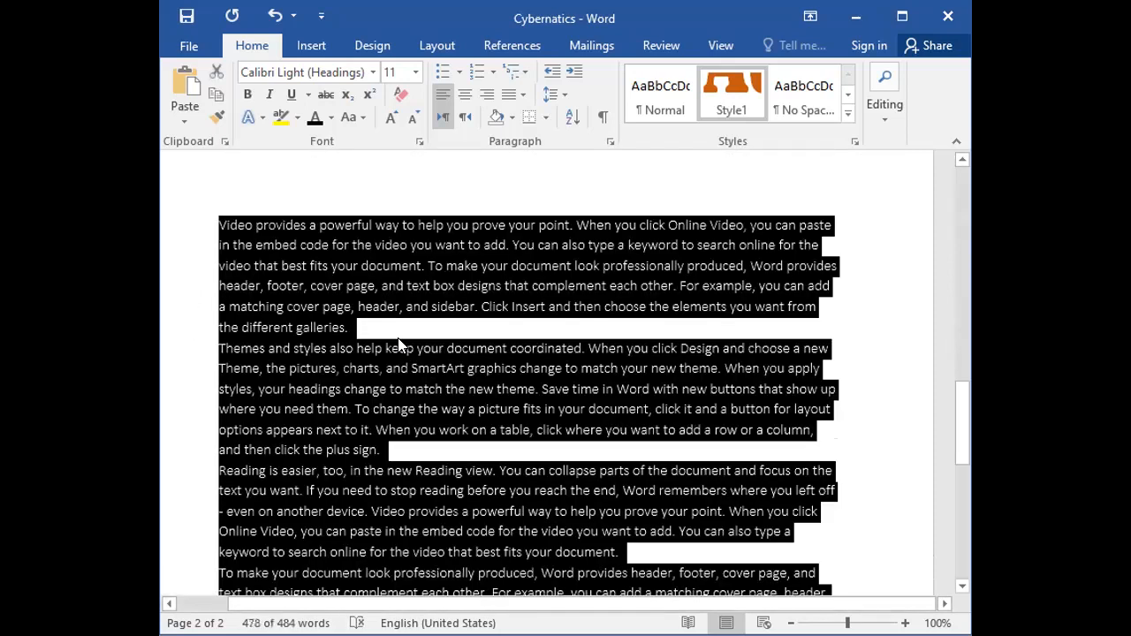
scroll(398, 345, down, 1)
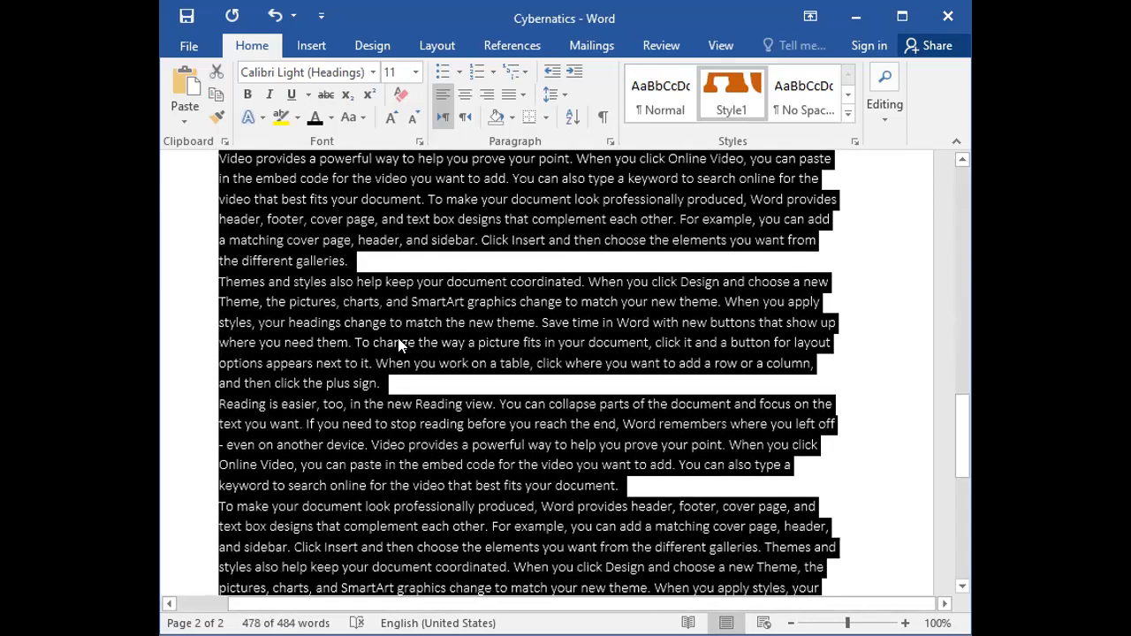
scroll(397, 345, up, 1)
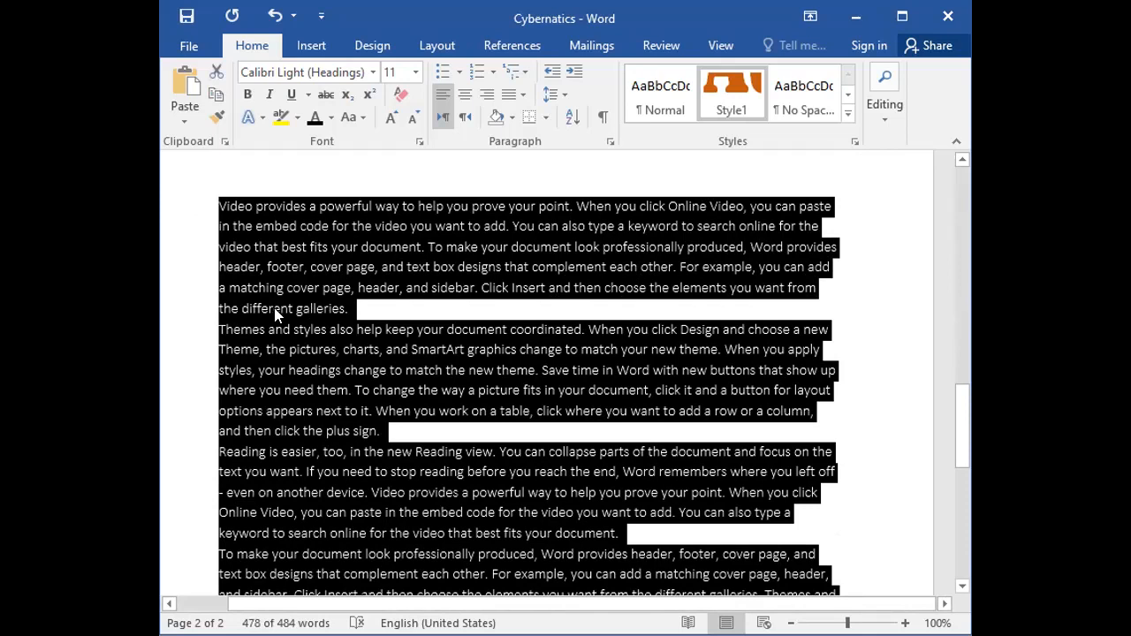
click(511, 97)
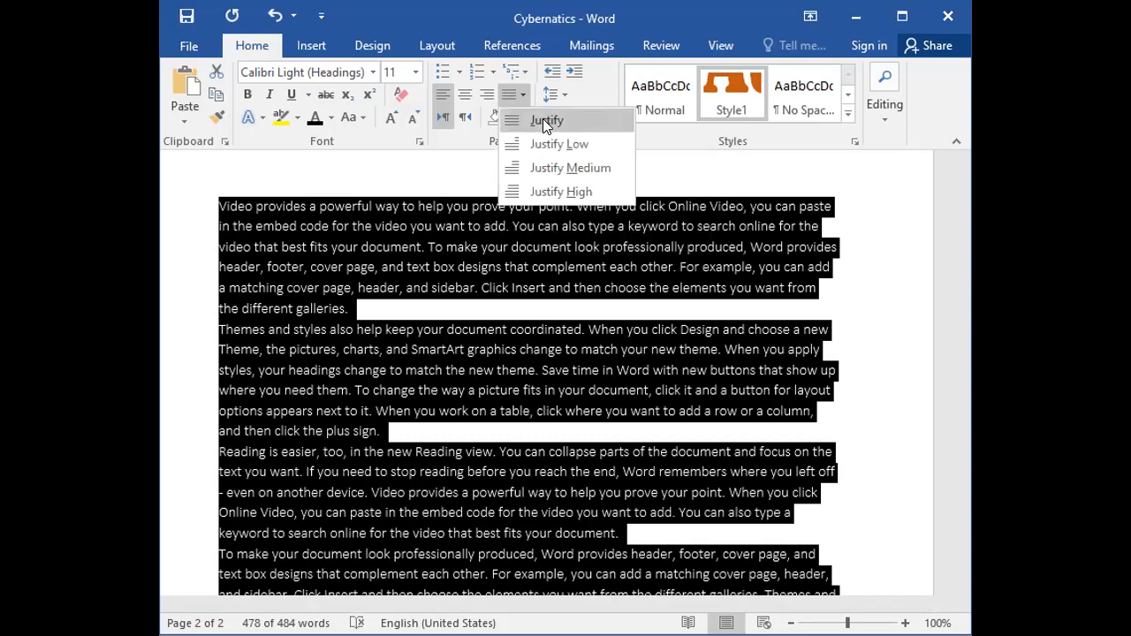
click(543, 118)
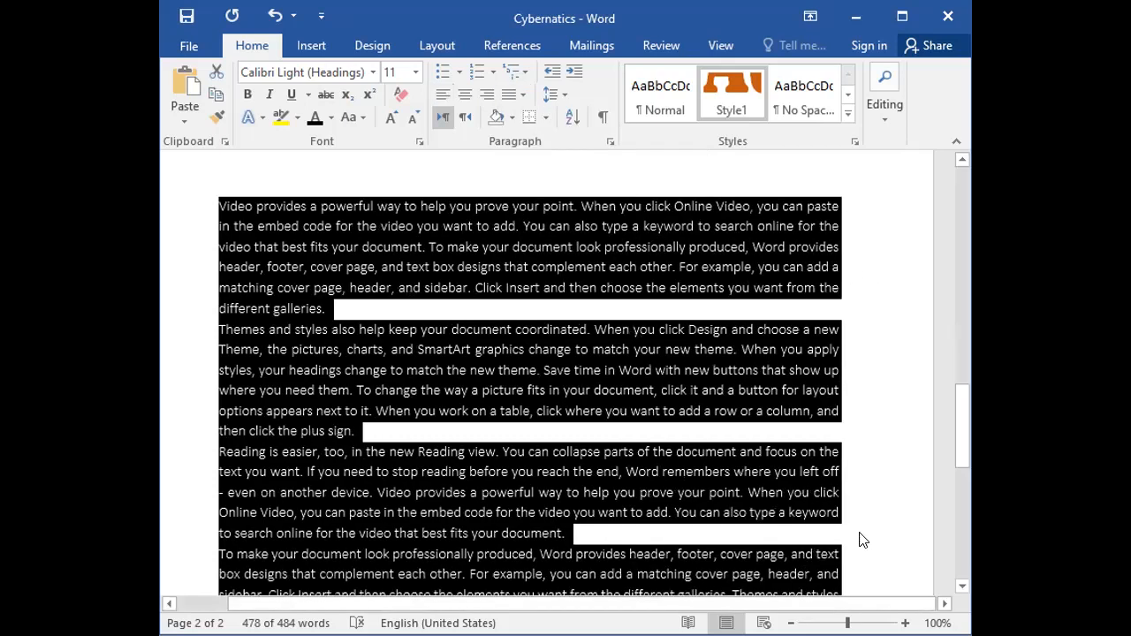
scroll(861, 540, down, 4)
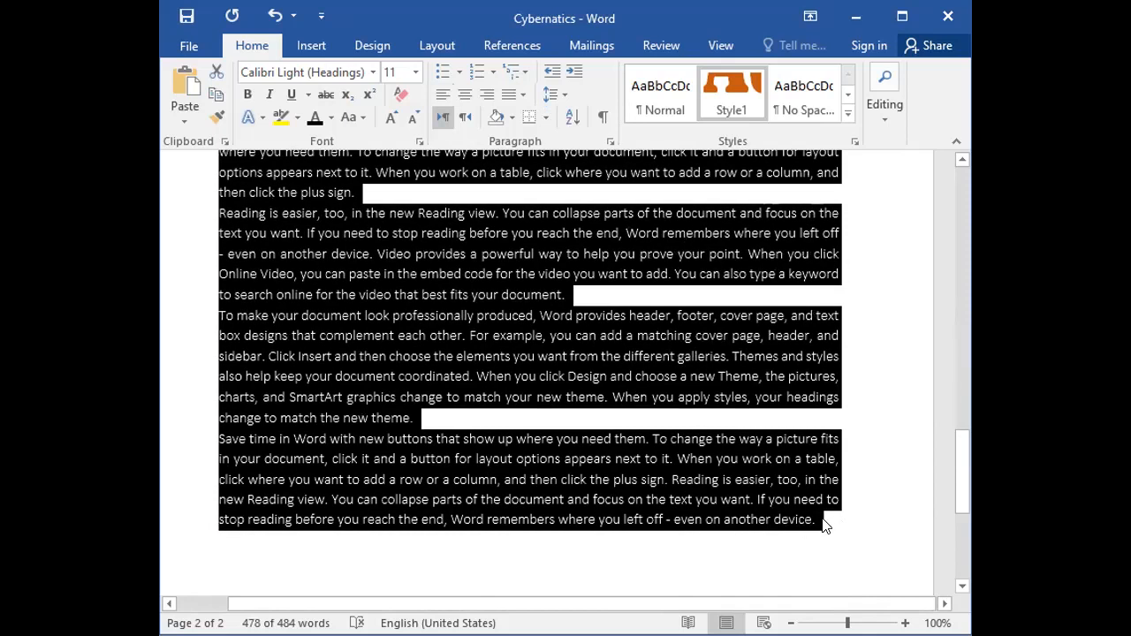
click(817, 521)
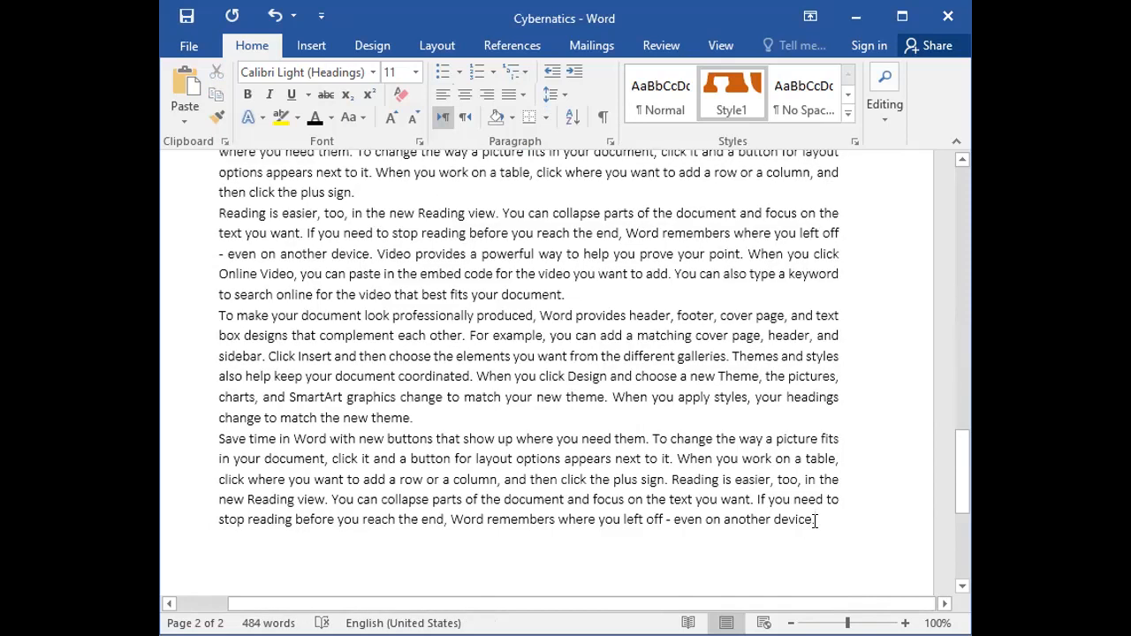
Set all the sample paragraphs on page 2 back to left alignment.
scroll(334, 372, up, 3)
scroll(334, 371, up, 2)
click(182, 256)
drag(198, 363, 227, 424)
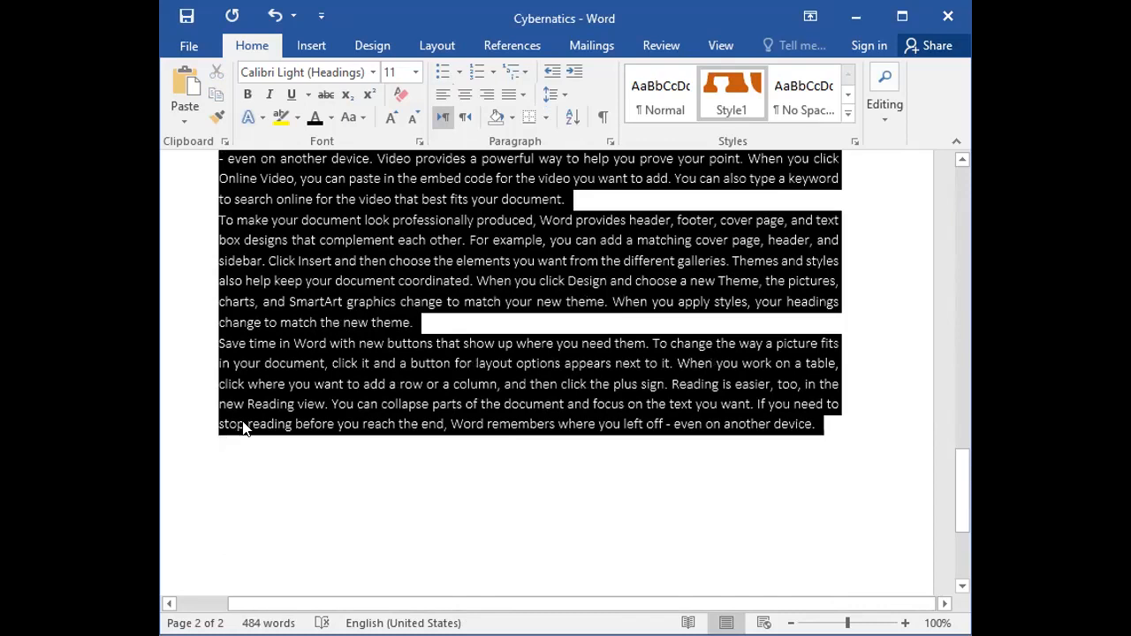
click(520, 95)
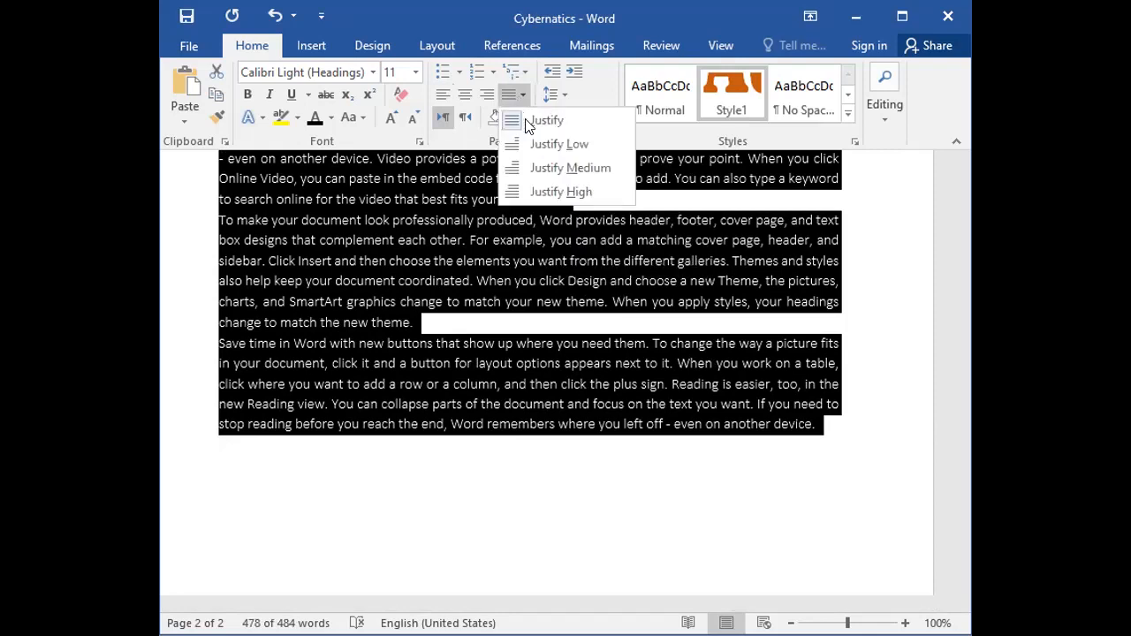
click(443, 96)
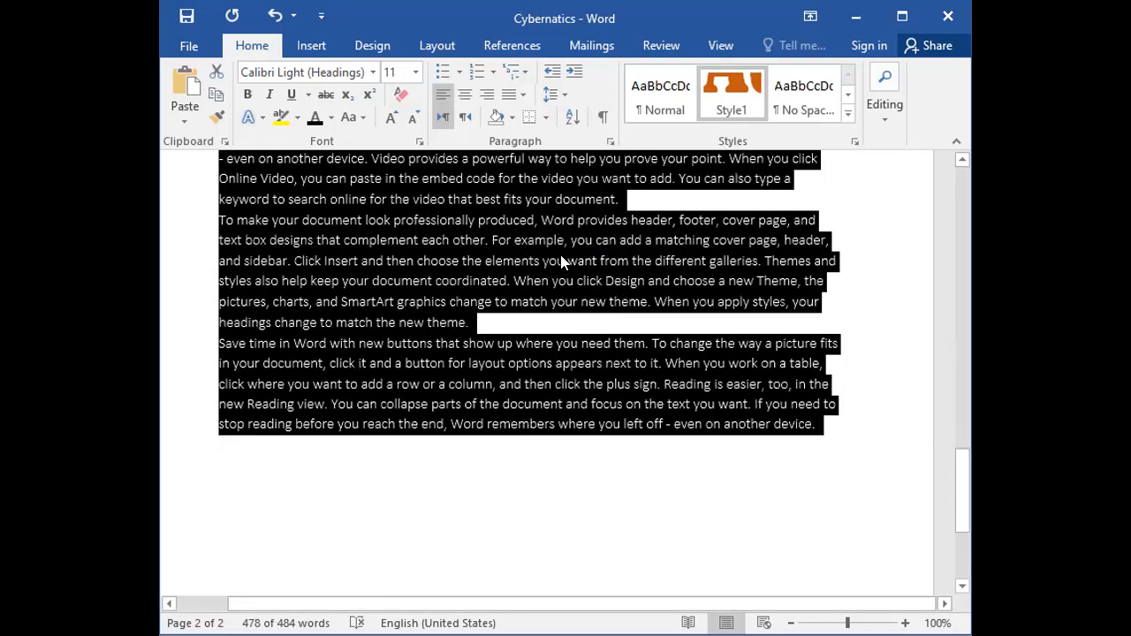
scroll(566, 288, up, 4)
scroll(568, 294, up, 2)
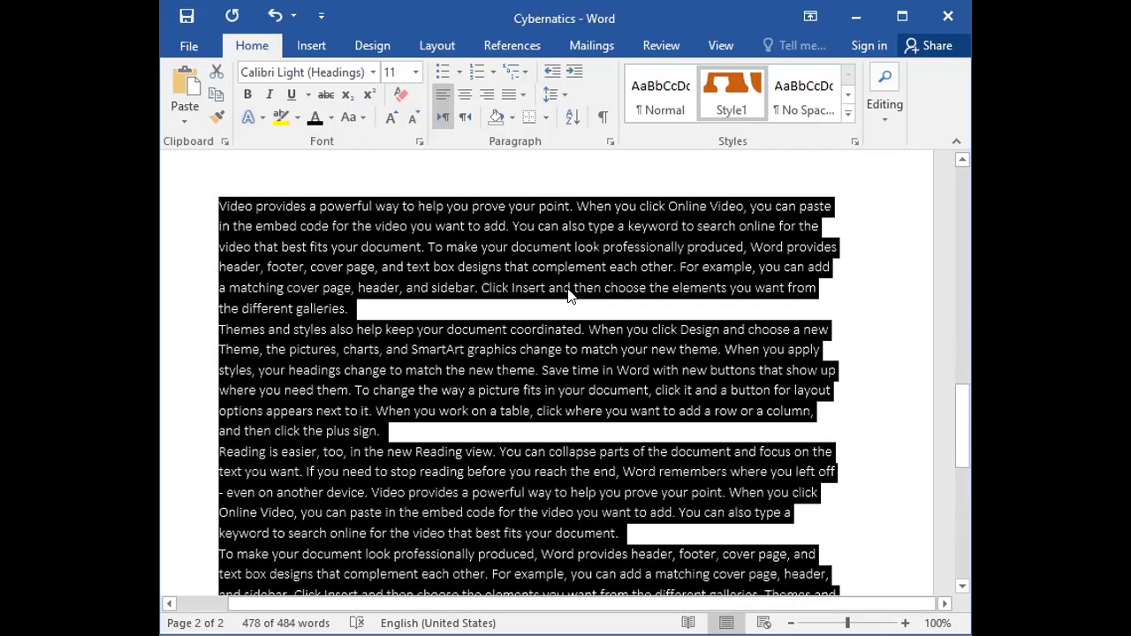
click(547, 274)
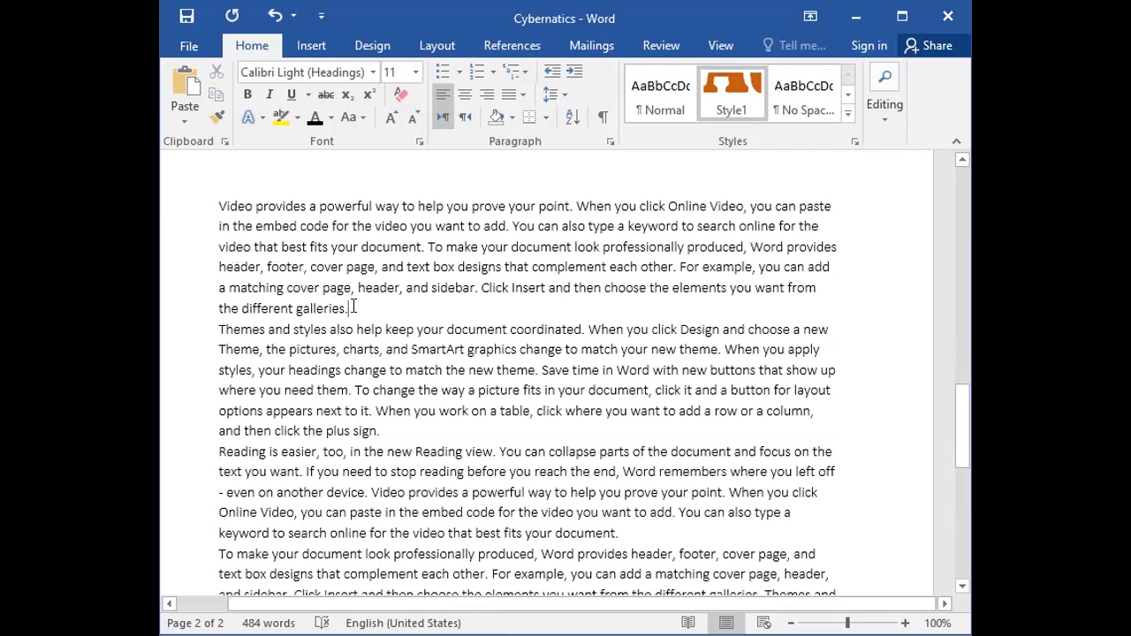
Search the document for the word "embed".
scroll(685, 212, up, 2)
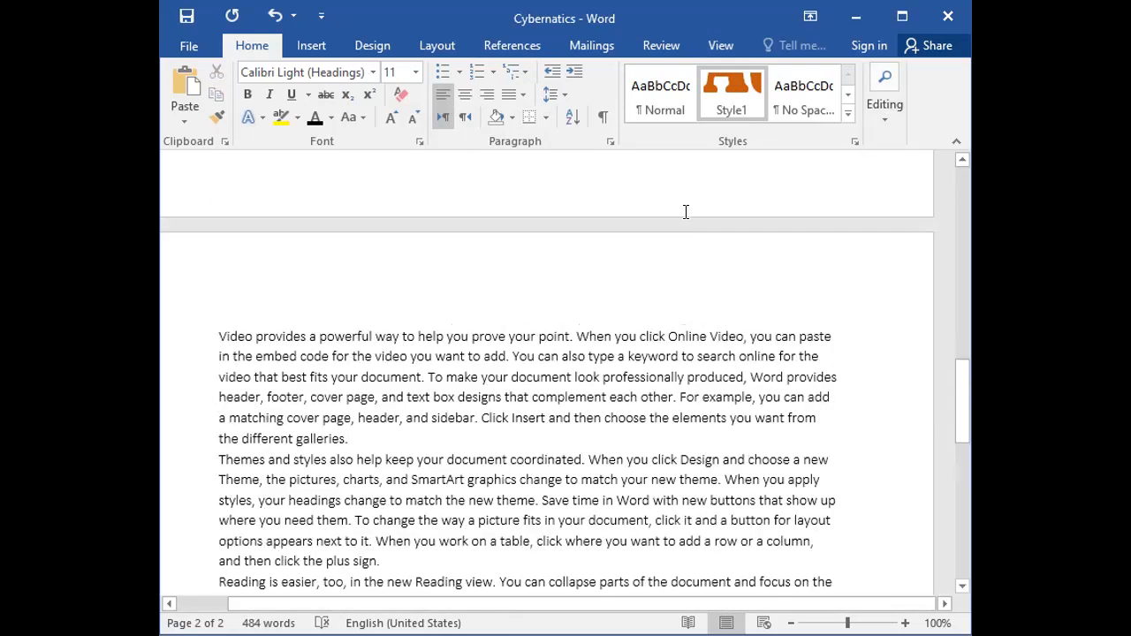
scroll(575, 265, down, 3)
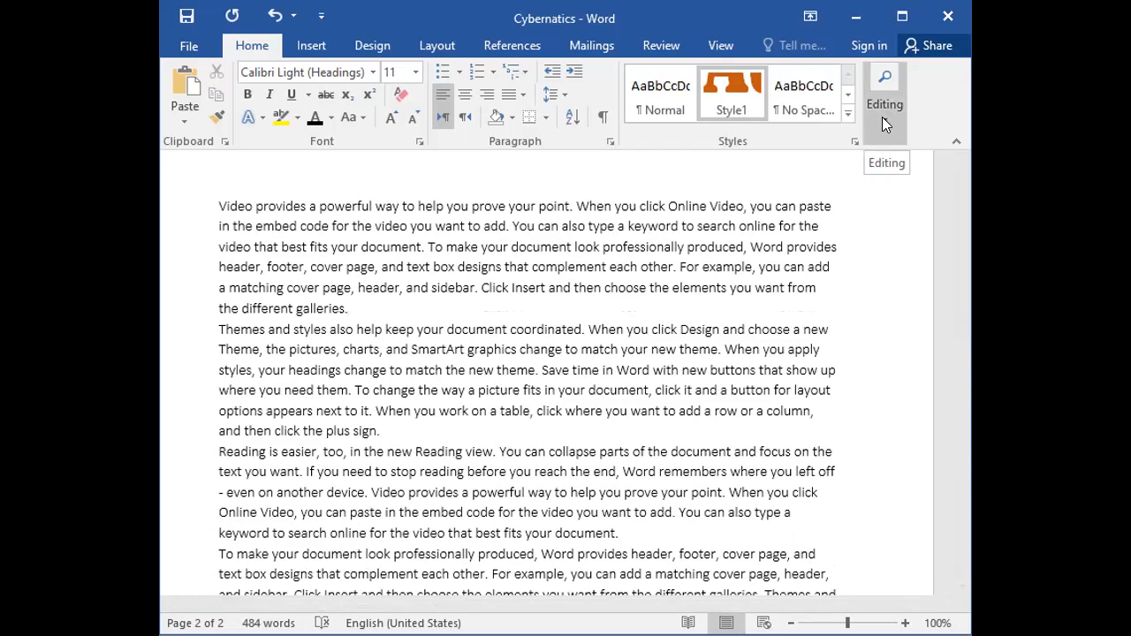
click(882, 119)
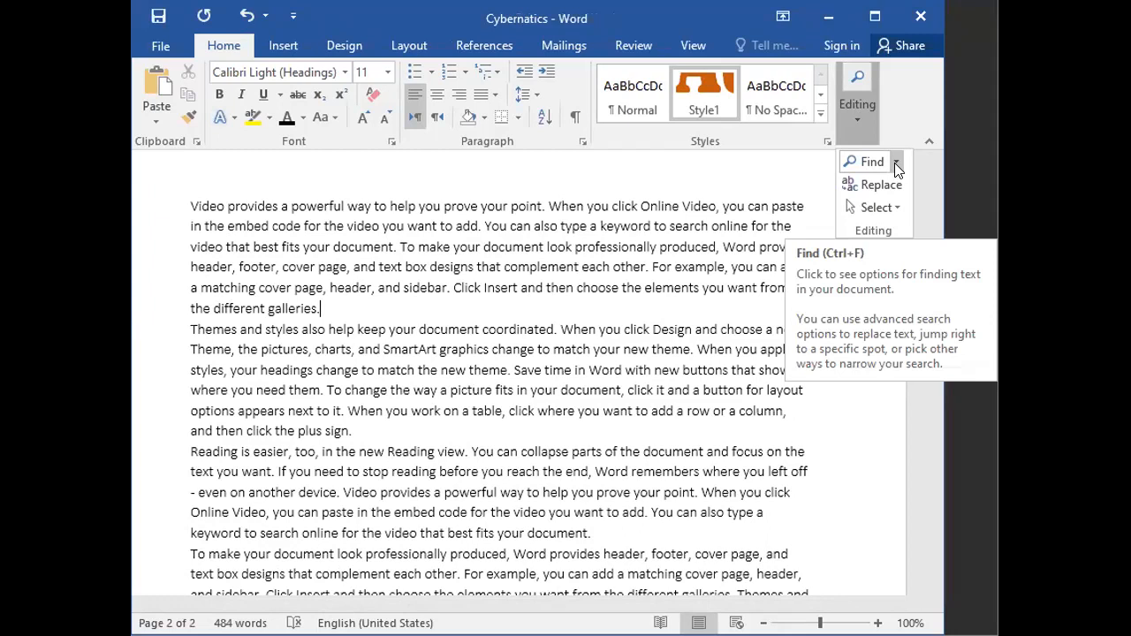
click(889, 189)
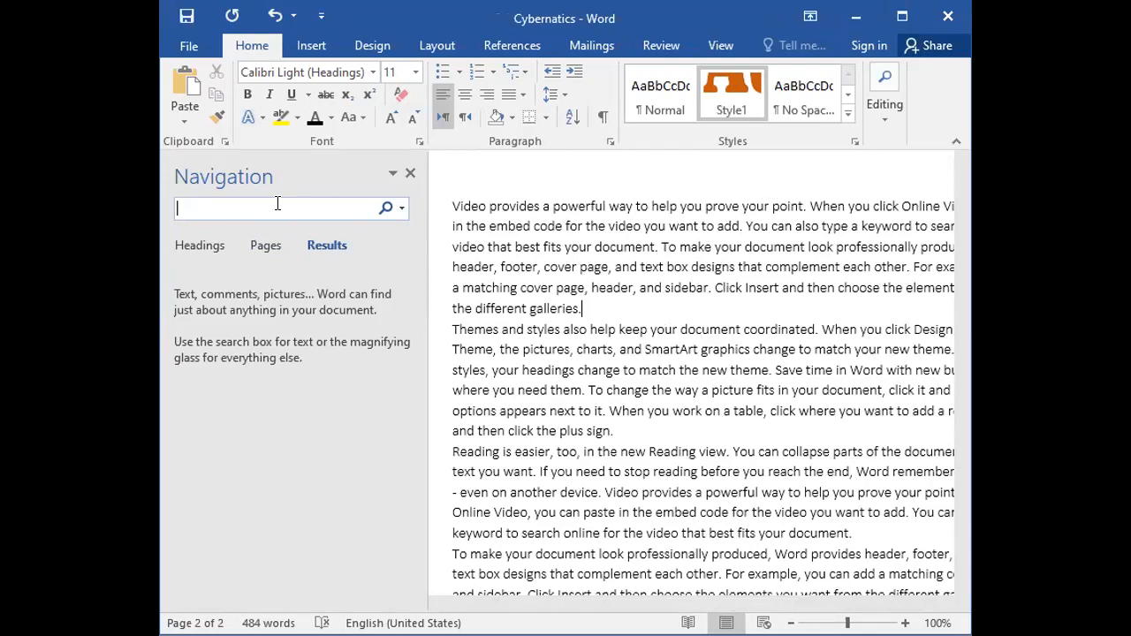
text(embed)
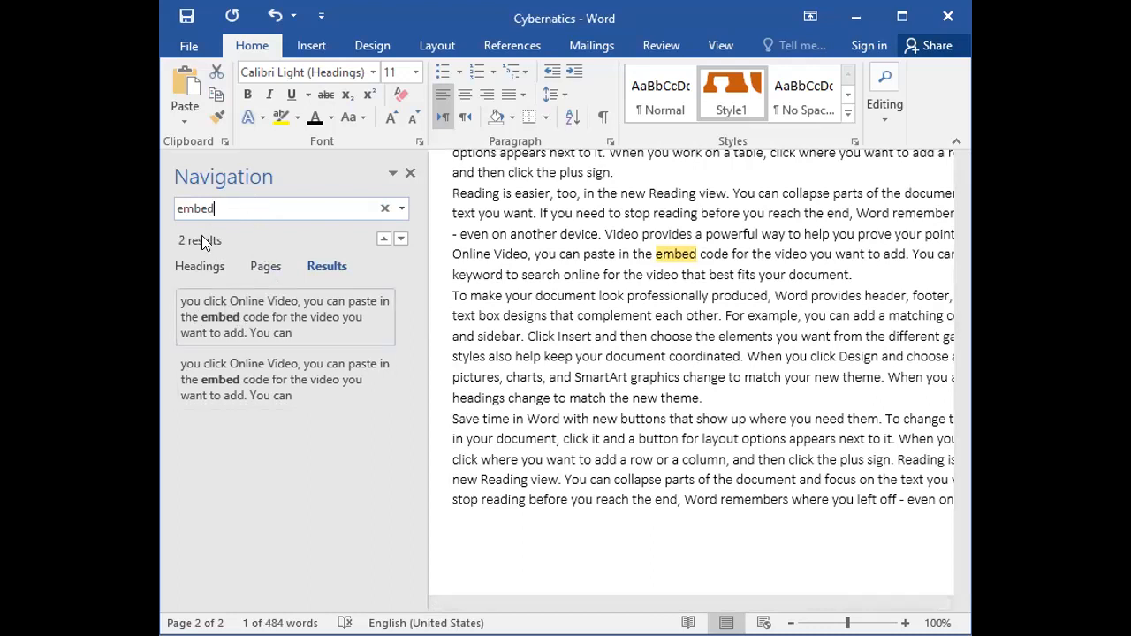
Step back and forth through the "embed" matches in the sample text and close the search.
click(313, 265)
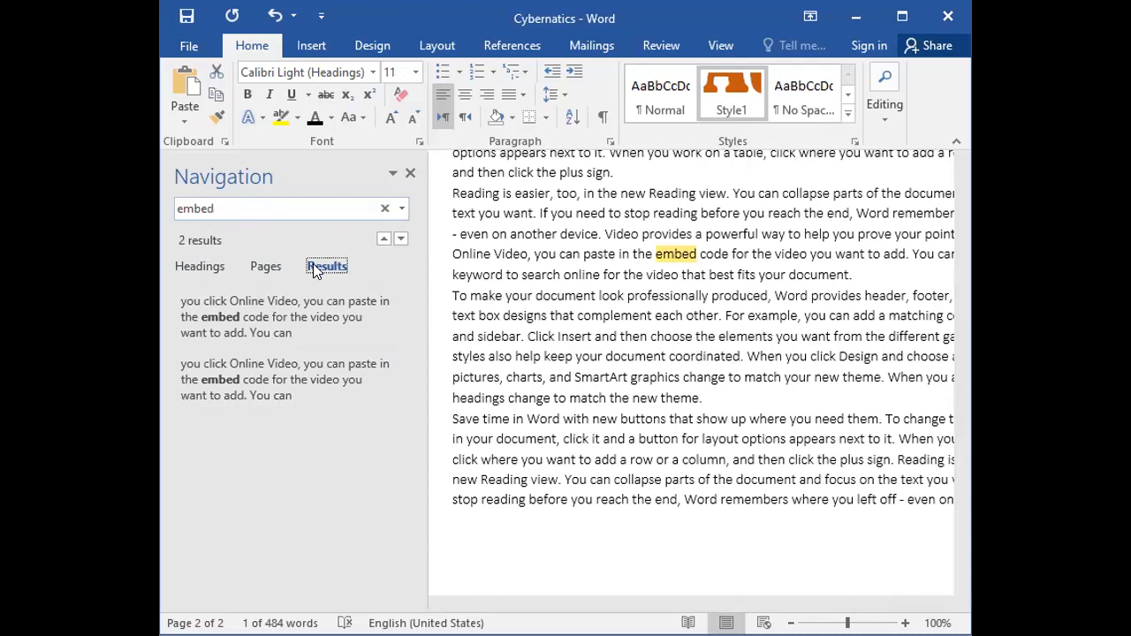
click(383, 240)
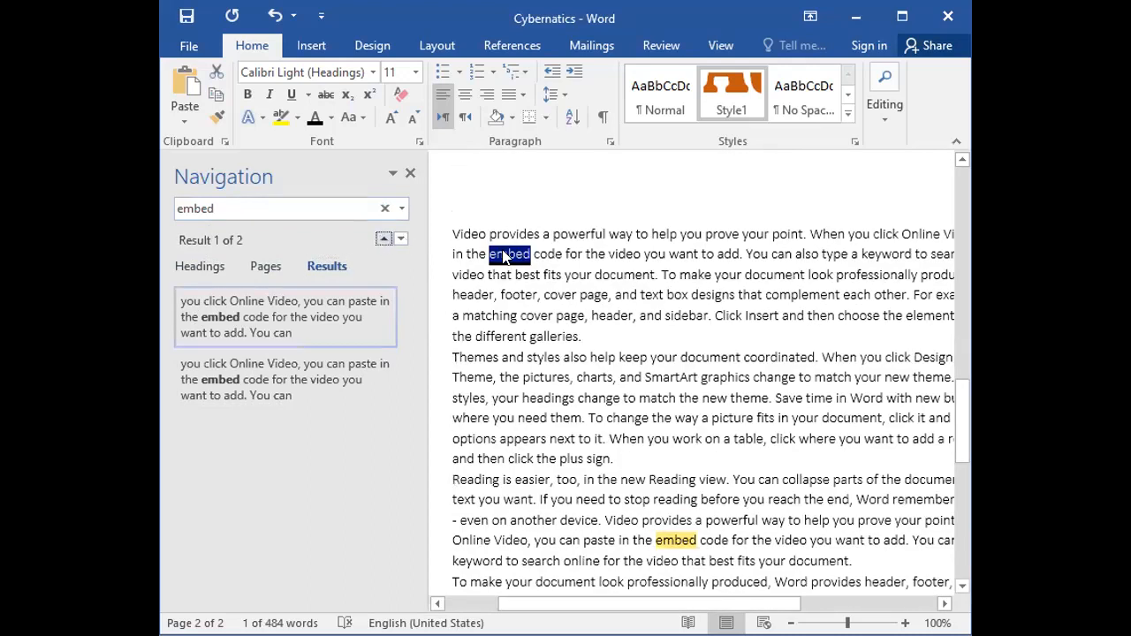
click(400, 239)
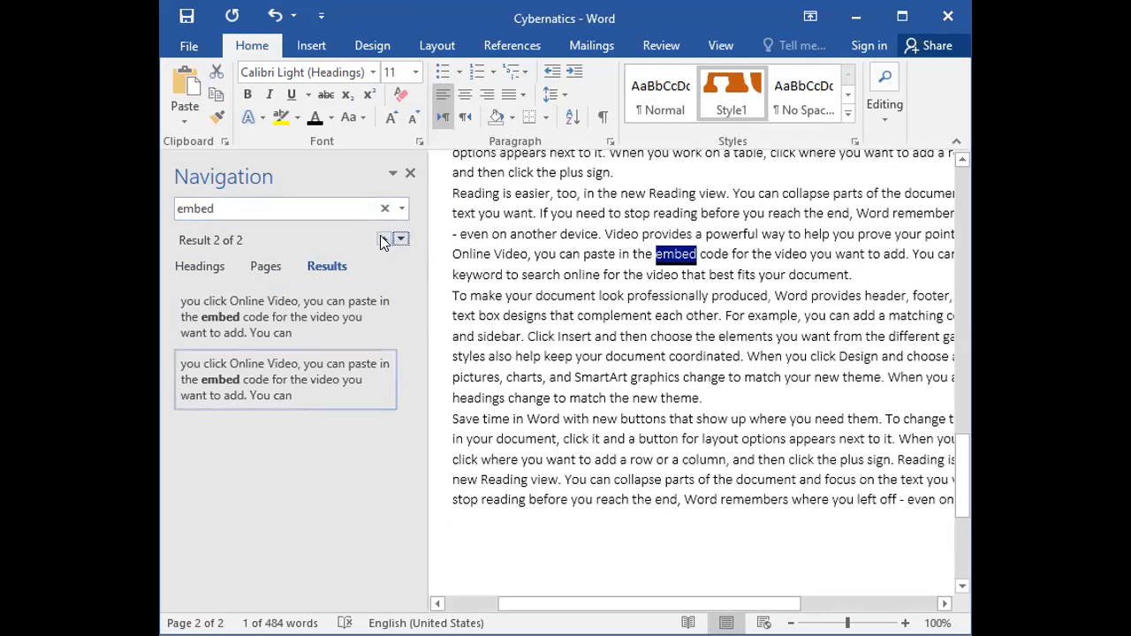
click(381, 240)
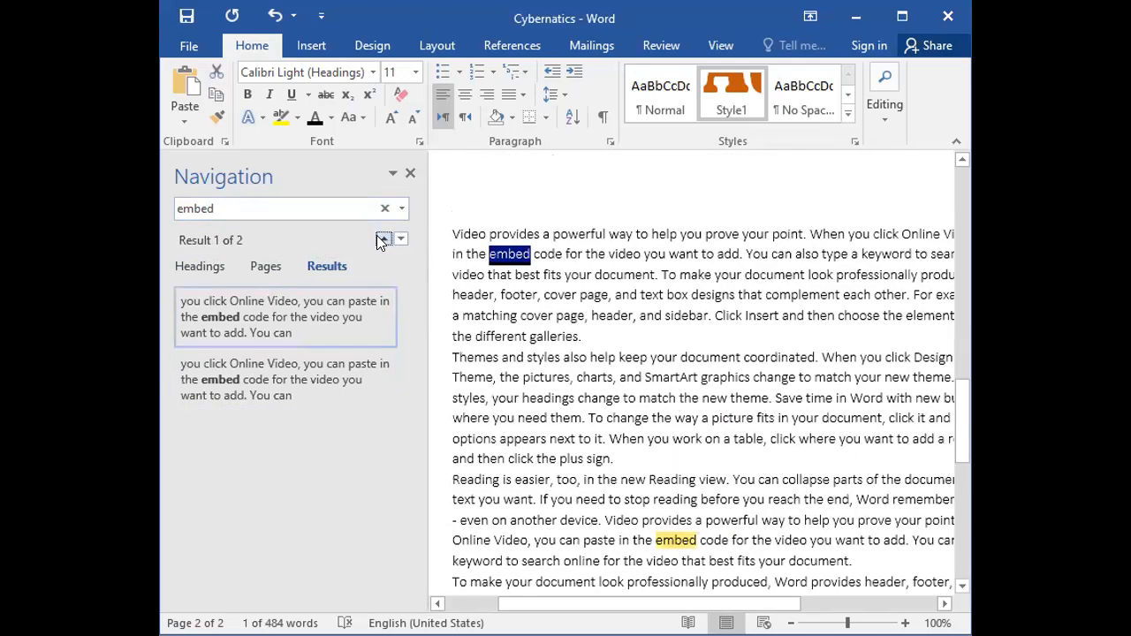
click(409, 172)
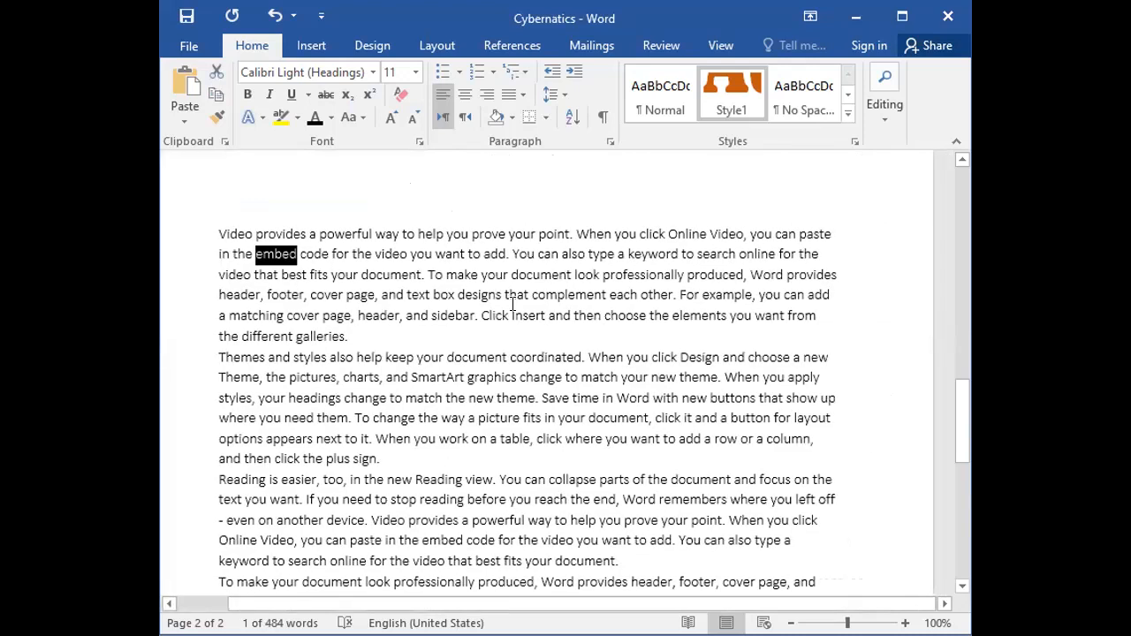
Reopen the search for "embed" and look over its page, heading and result views.
key(ctrl+f)
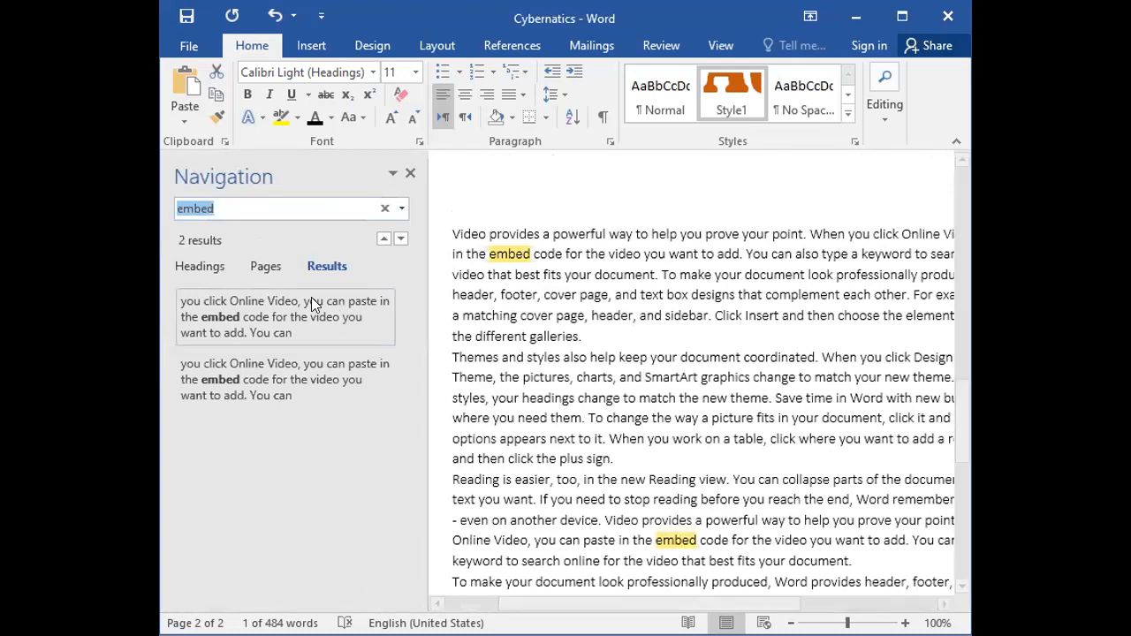
click(262, 266)
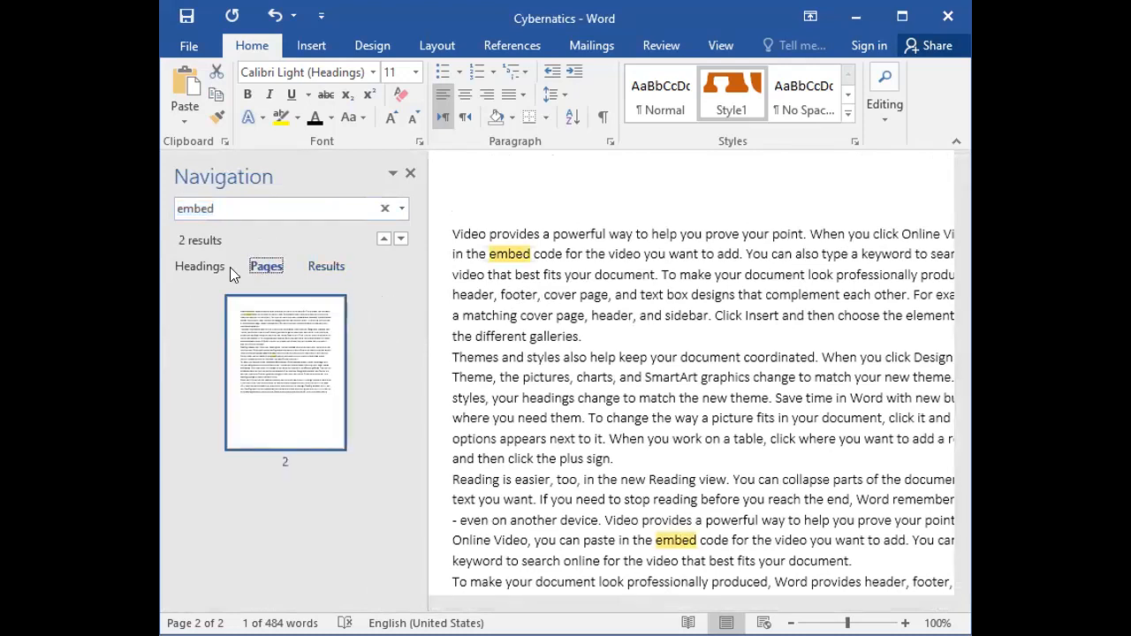
click(202, 272)
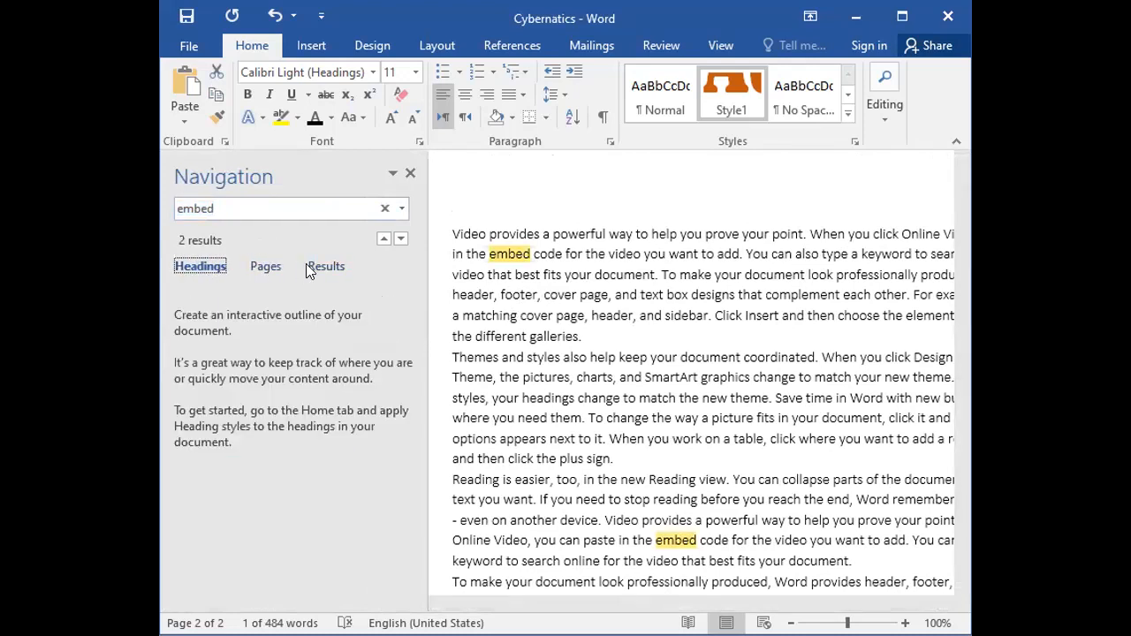
click(309, 271)
click(194, 265)
Replace all occurrences of "embed" with a person's first name, continuing the search from the beginning of the document.
click(881, 119)
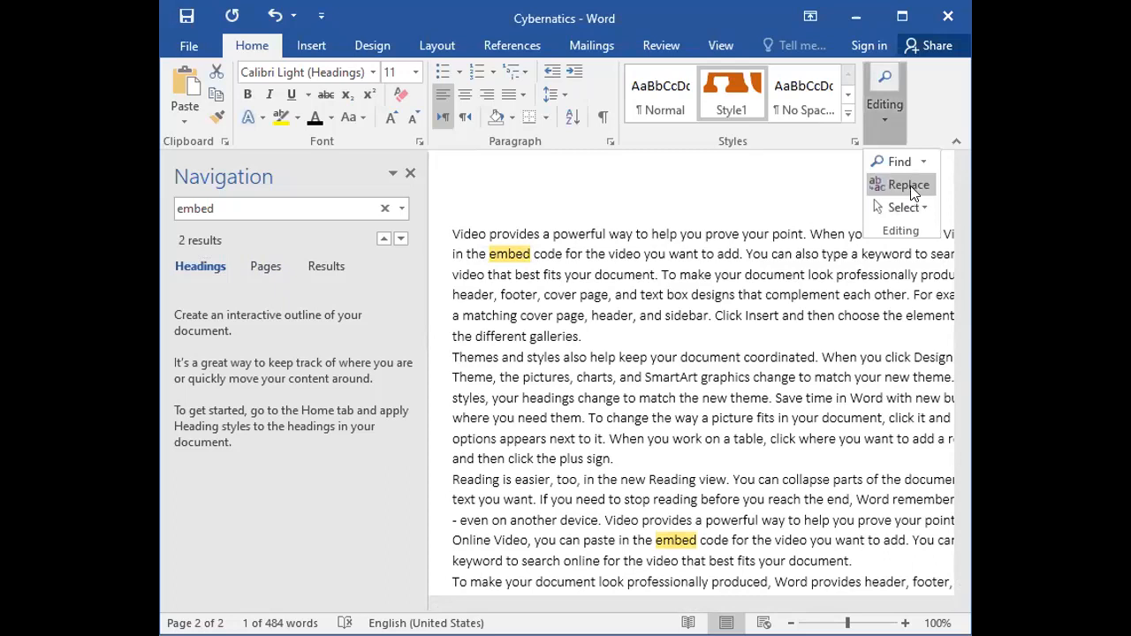
click(907, 188)
click(421, 143)
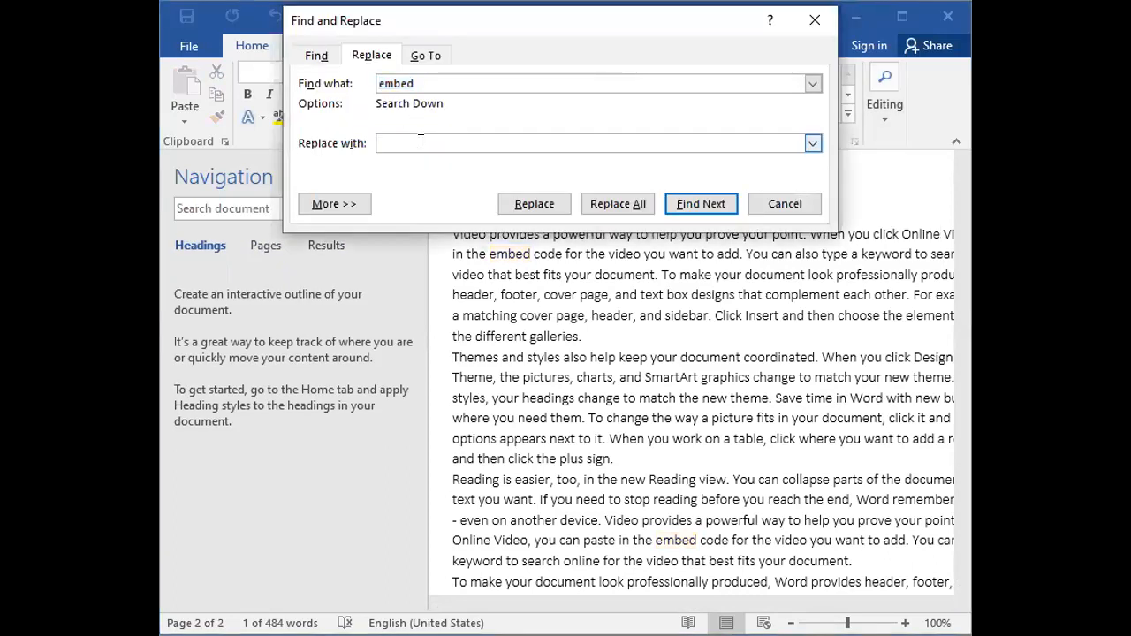
text(Rau)
text(f)
key(Return)
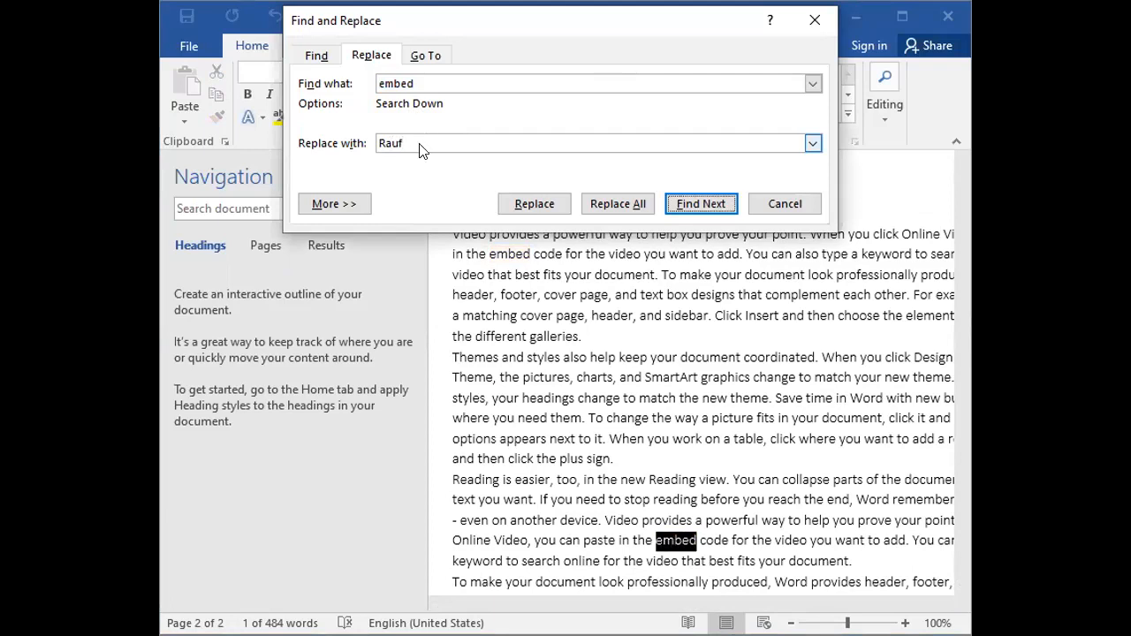
click(614, 204)
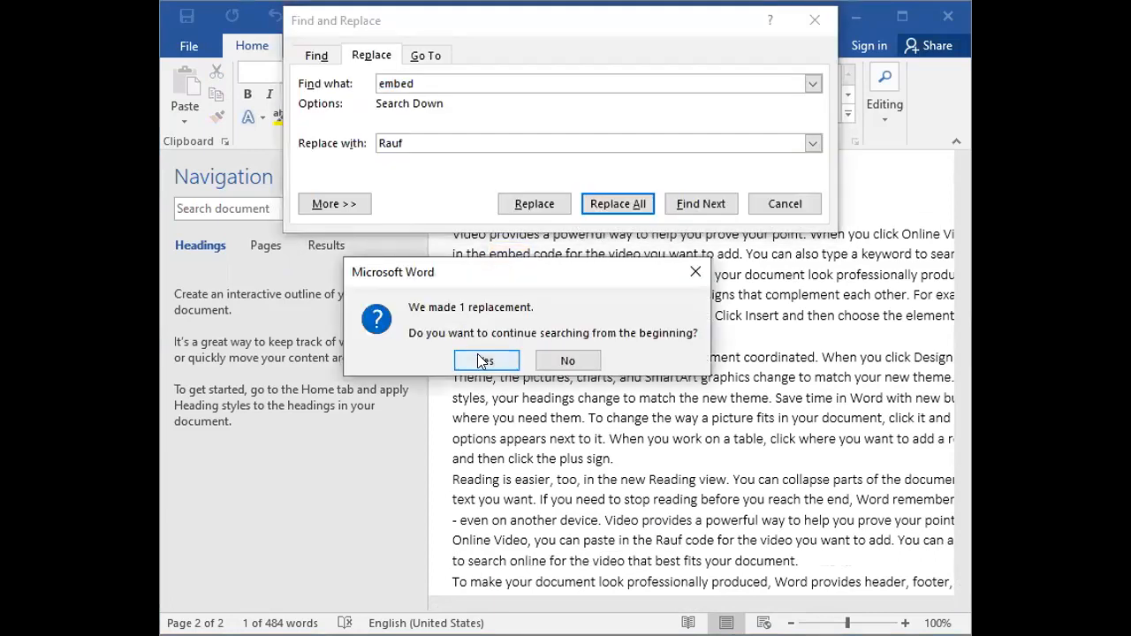
click(485, 358)
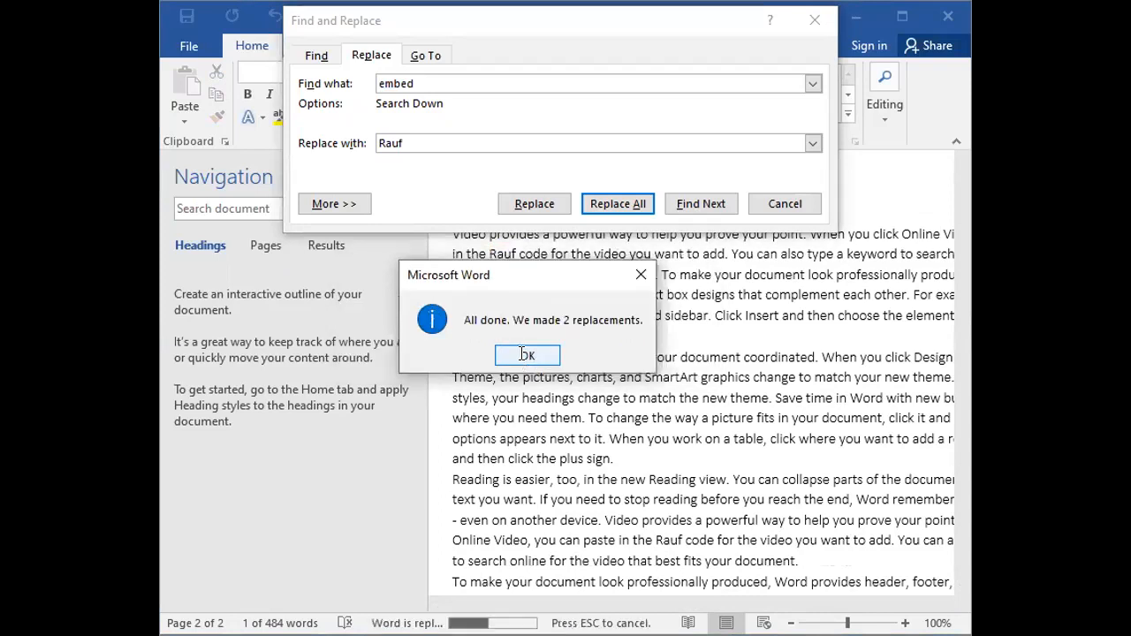
click(522, 354)
click(794, 204)
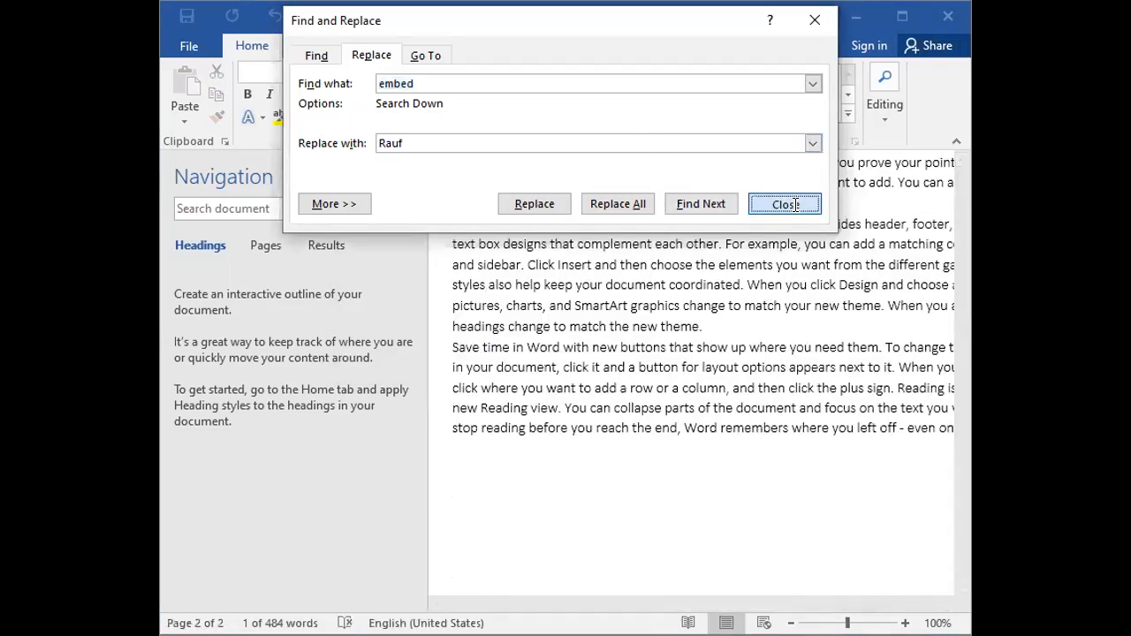
Check the replaced words in the sample paragraphs and select the one in the first paragraph.
scroll(663, 272, up, 5)
scroll(575, 283, up, 5)
scroll(572, 282, down, 7)
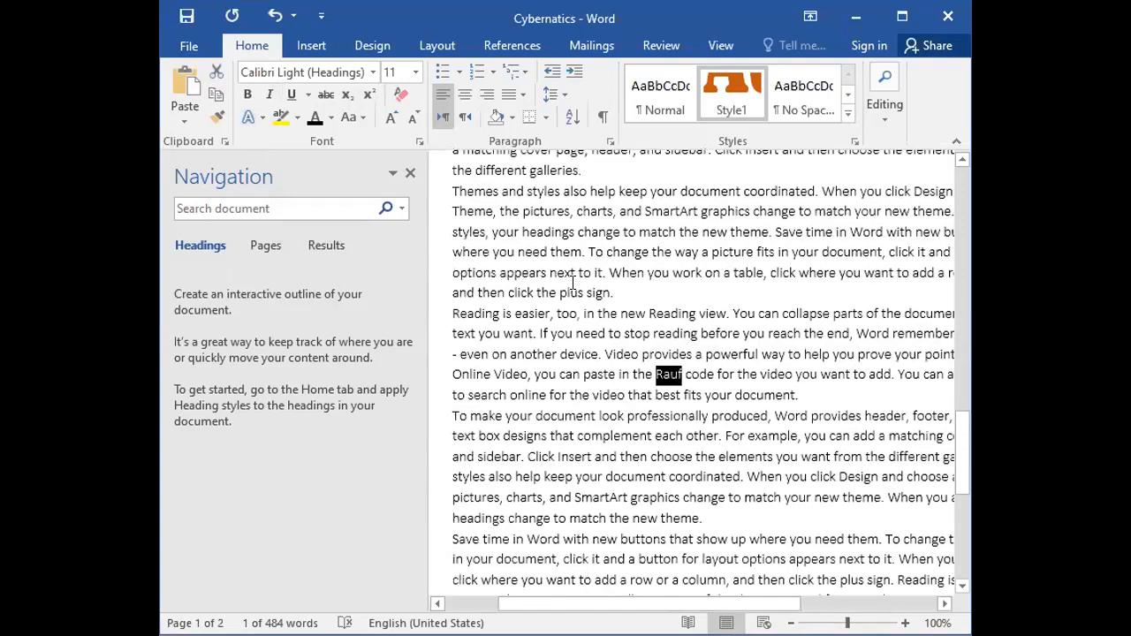
scroll(573, 283, up, 2)
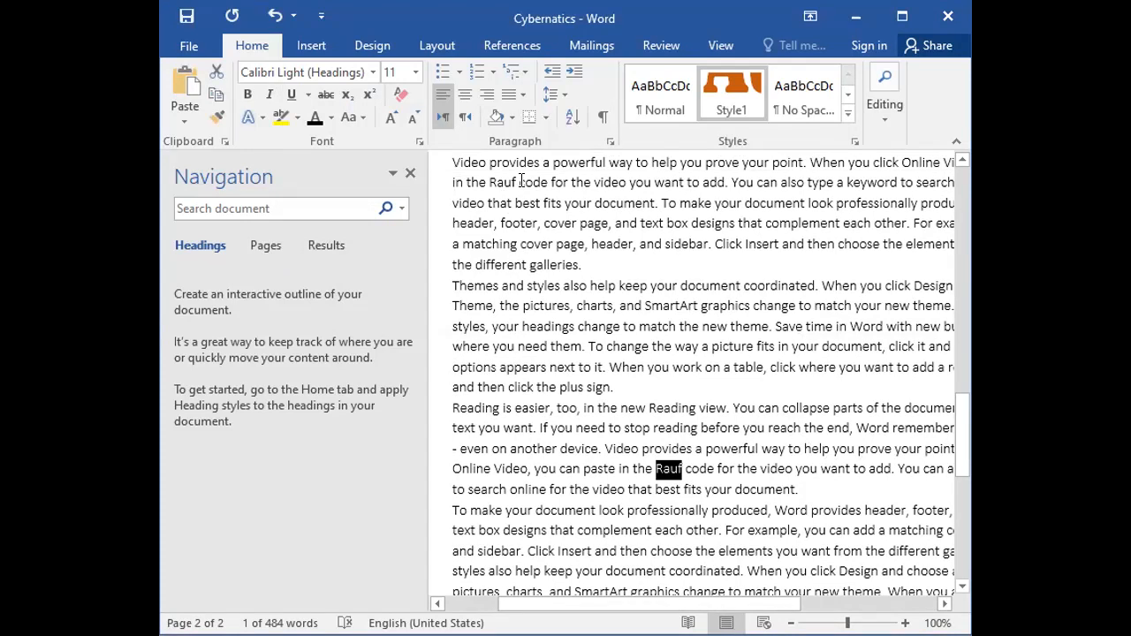
drag(516, 183, 489, 184)
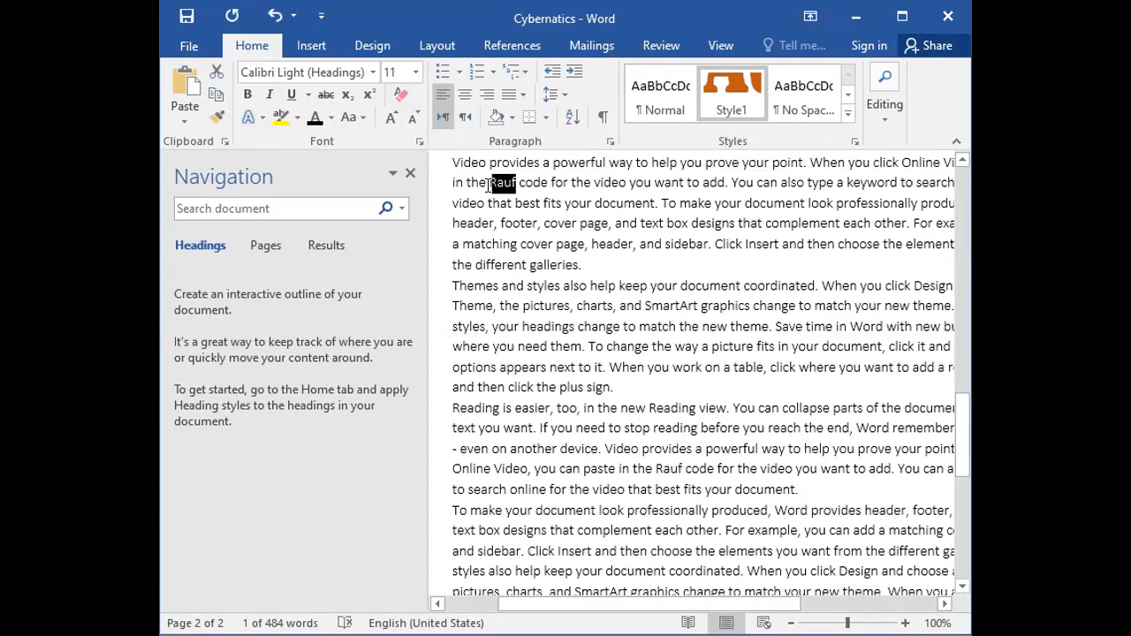
Reopen the document search and look for the original word "embed" in the sample text.
click(880, 120)
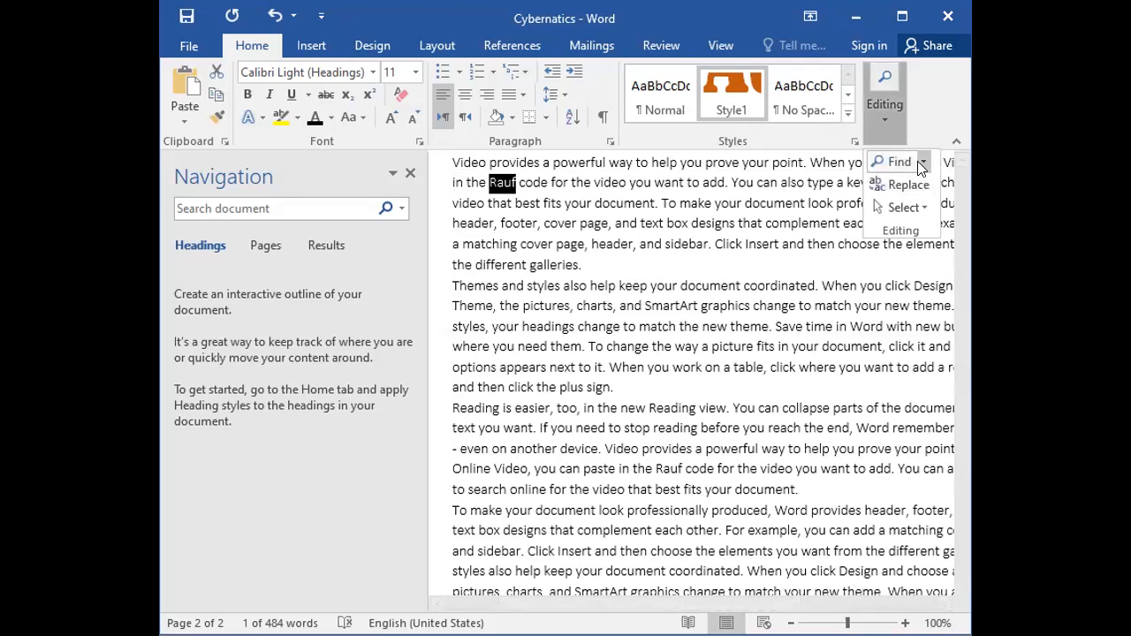
click(896, 162)
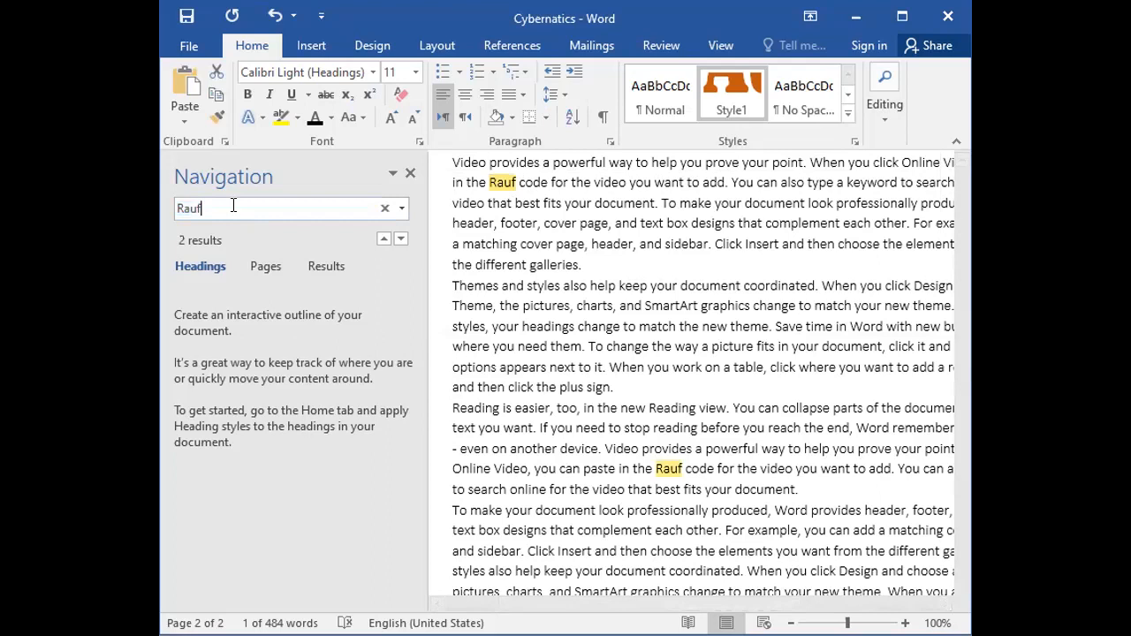
key(BackSpace)
key(BackSpace)
key(BackSpace)
key(BackSpace)
text(em)
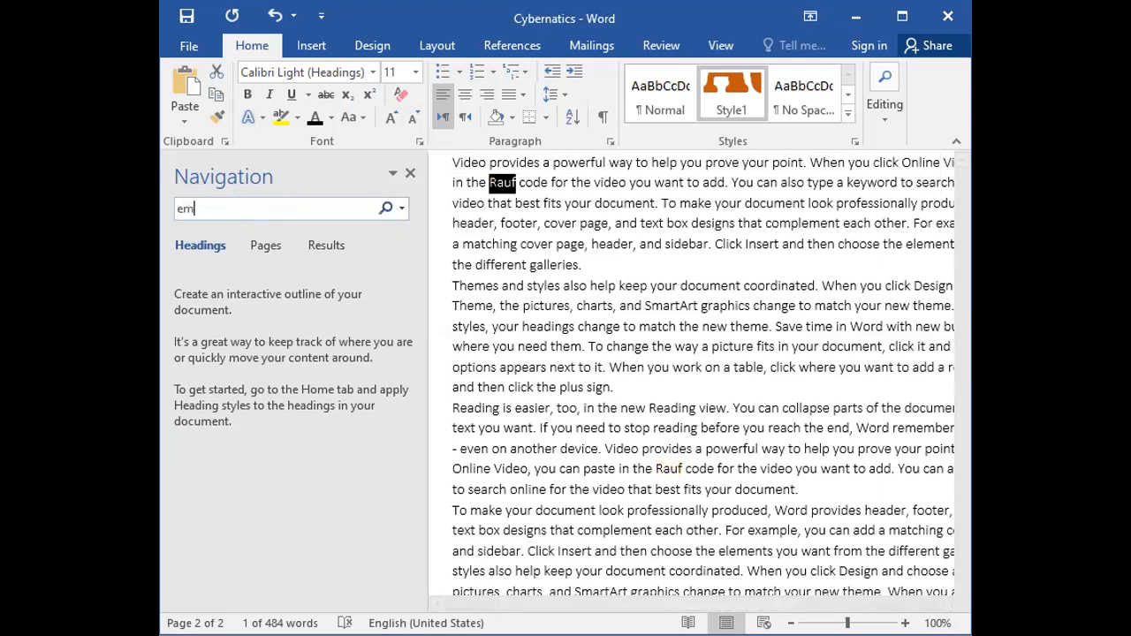
text(bed)
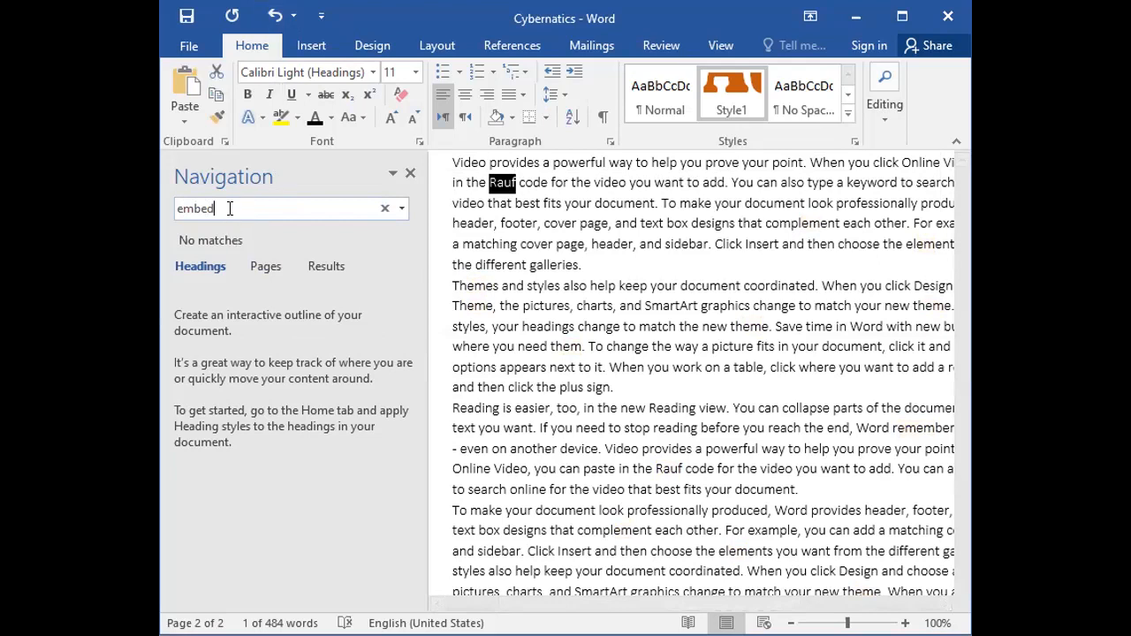
Change the document search to the first name that was used as the replacement word.
key(BackSpace)
key(BackSpace)
key(BackSpace)
key(BackSpace)
key(BackSpace)
text(r)
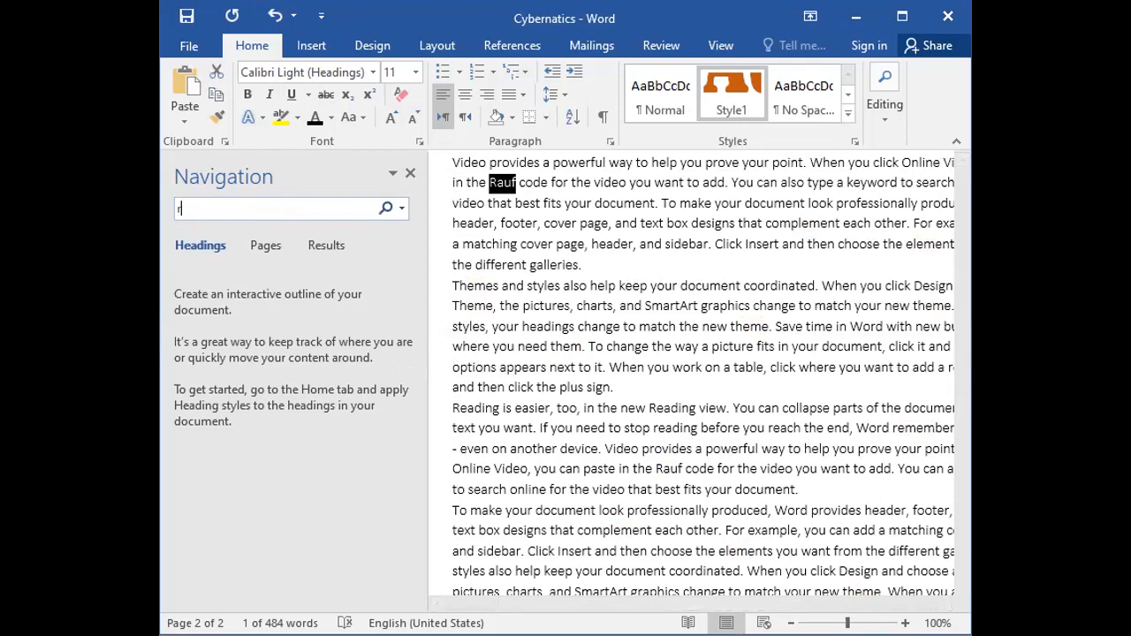
text(auf)
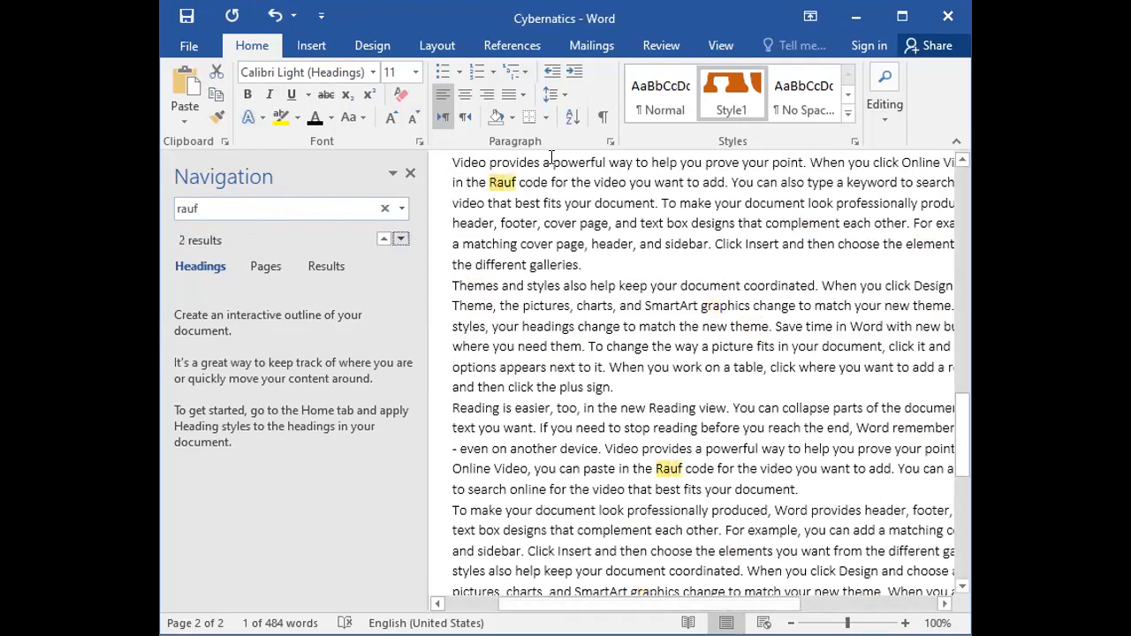
Check the highlighted name in the first and third sample paragraphs and close the search at the document's beginning.
click(514, 181)
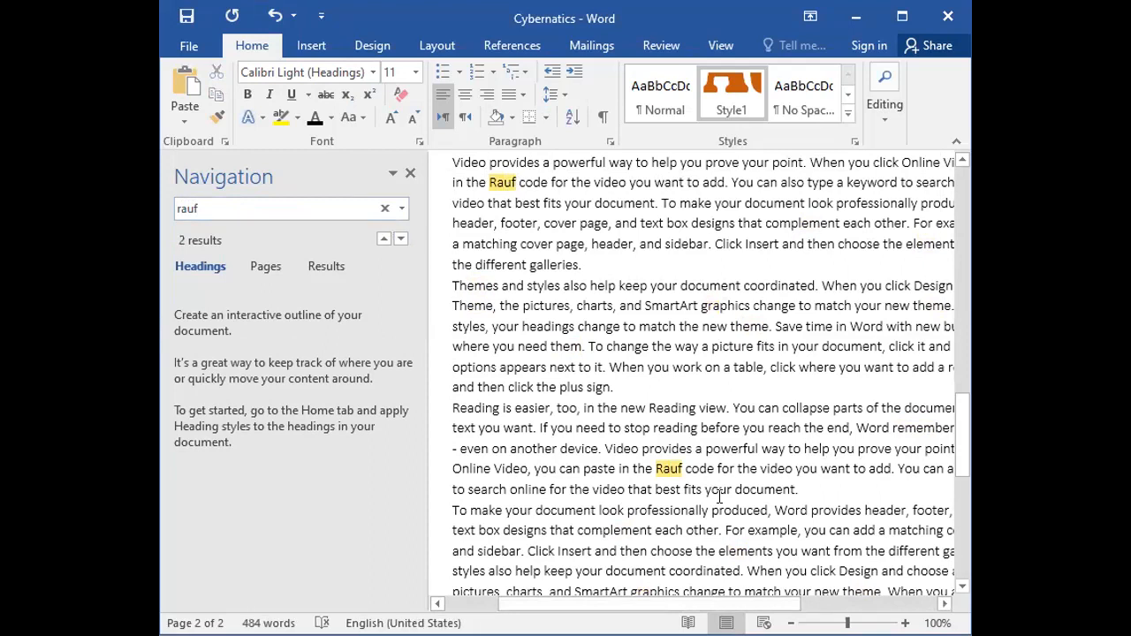
click(681, 468)
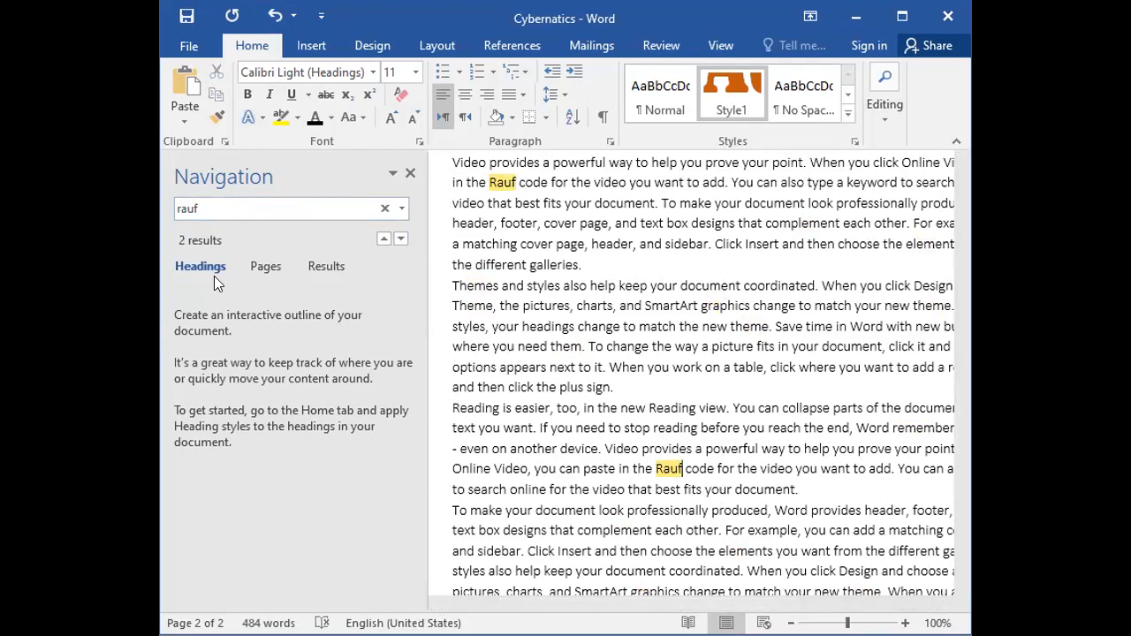
scroll(556, 274, up, 8)
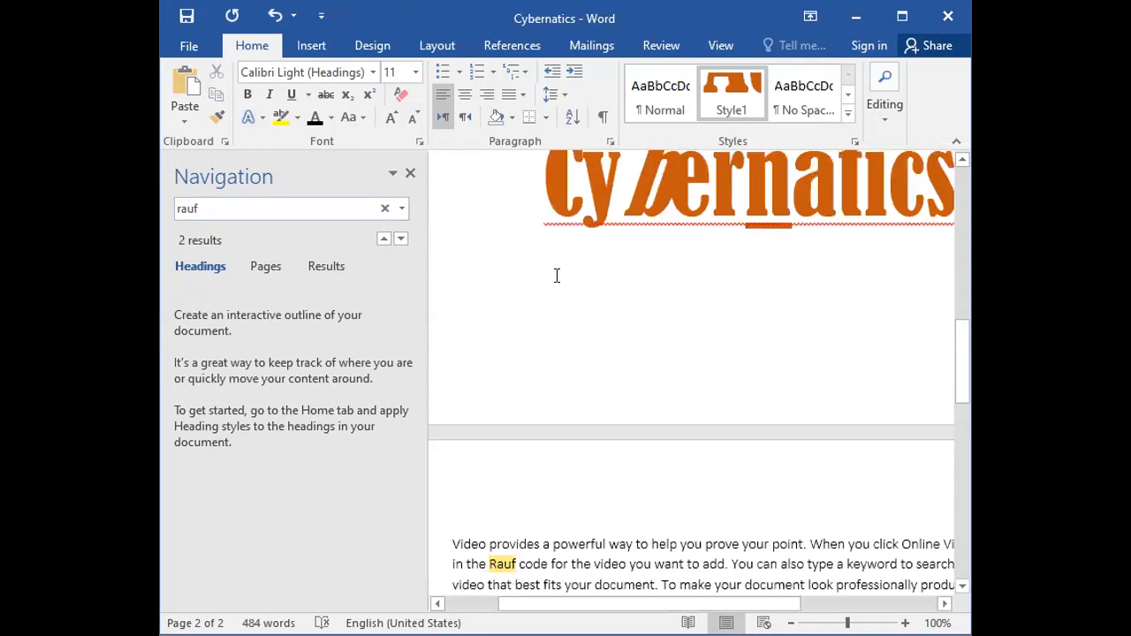
scroll(557, 276, up, 10)
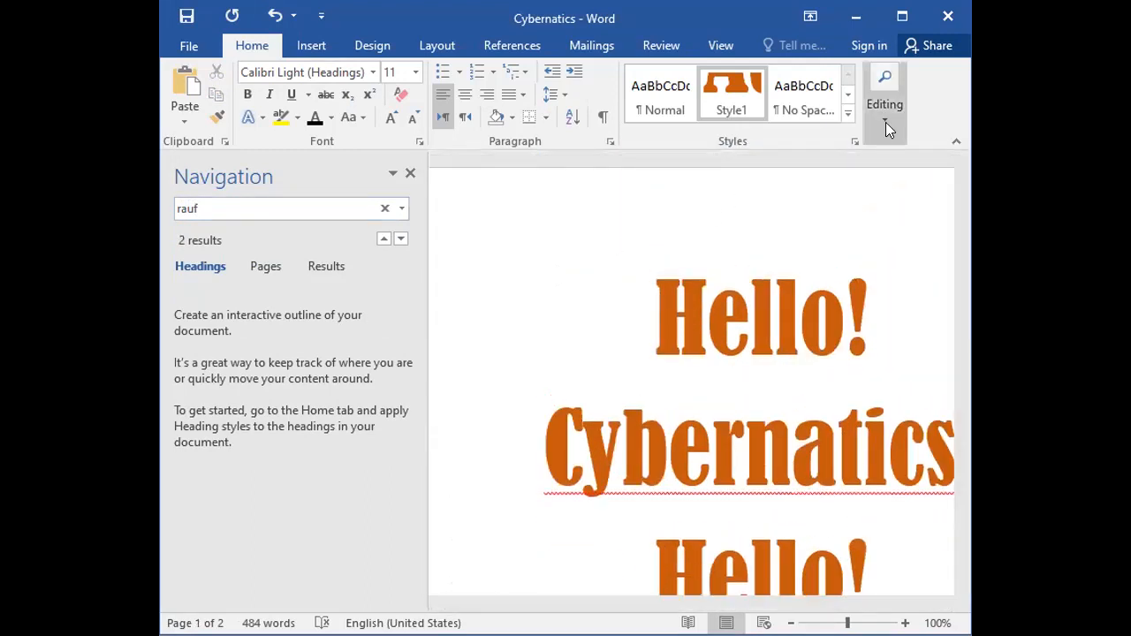
click(409, 173)
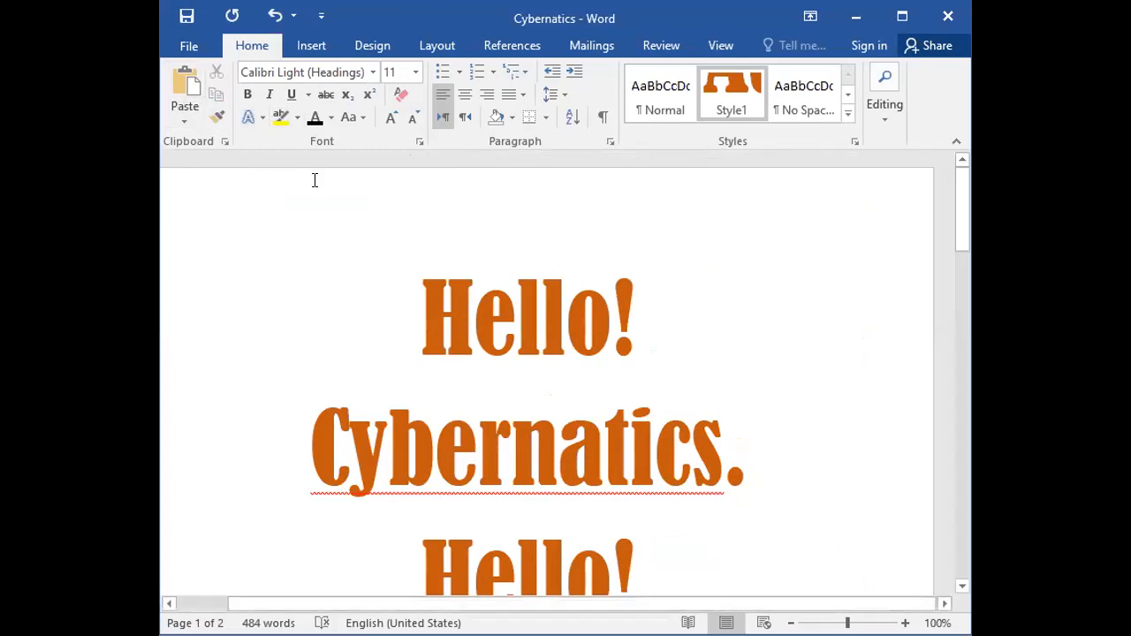
Look over the sample paragraphs on page 2, return to the first page and bring up the insertion tools.
scroll(314, 180, down, 20)
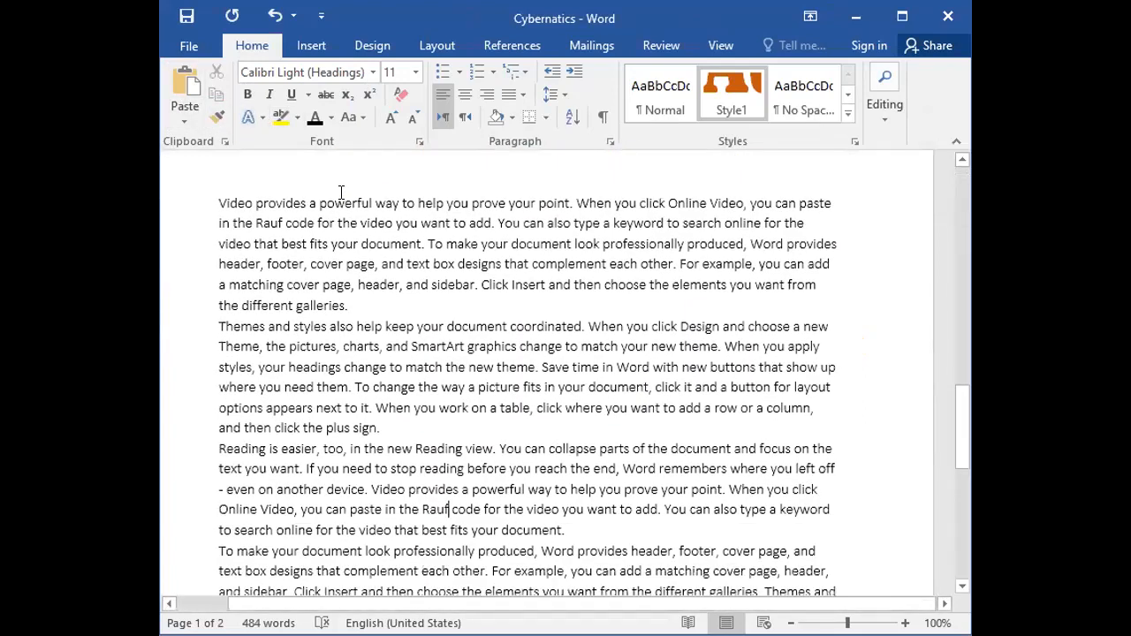
scroll(340, 191, down, 3)
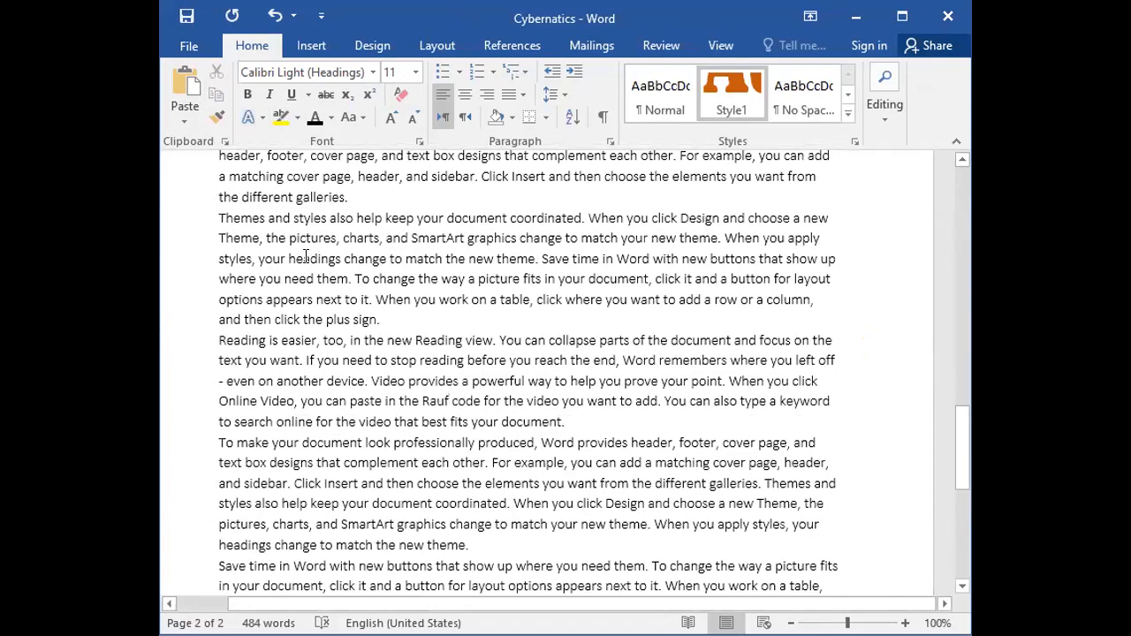
scroll(305, 256, up, 6)
scroll(305, 254, down, 6)
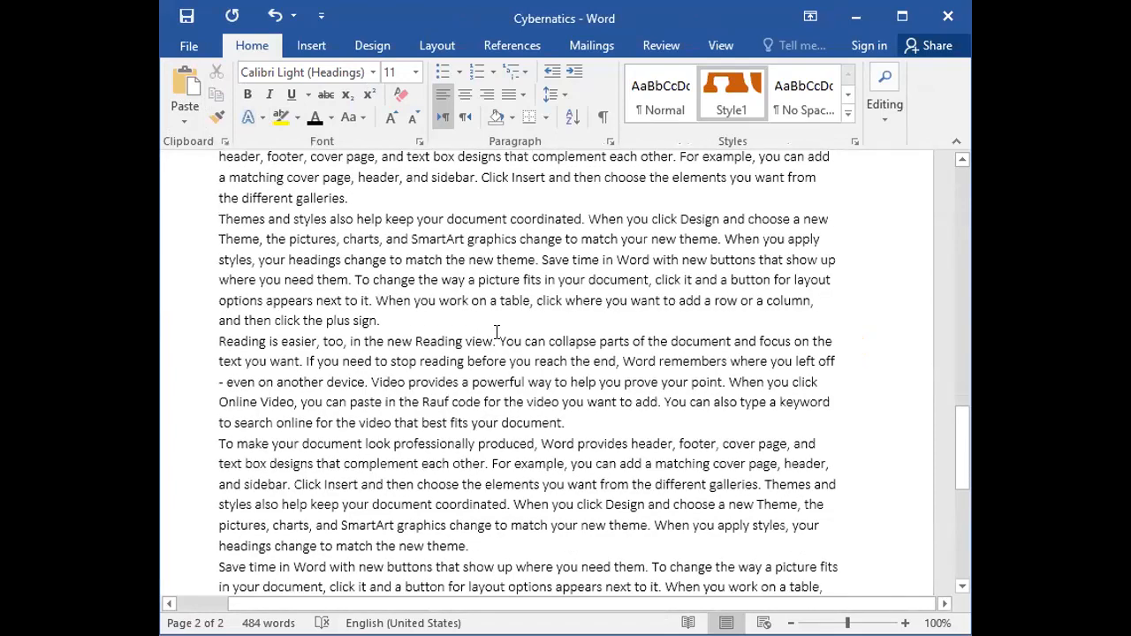
scroll(503, 334, down, 14)
scroll(504, 336, up, 20)
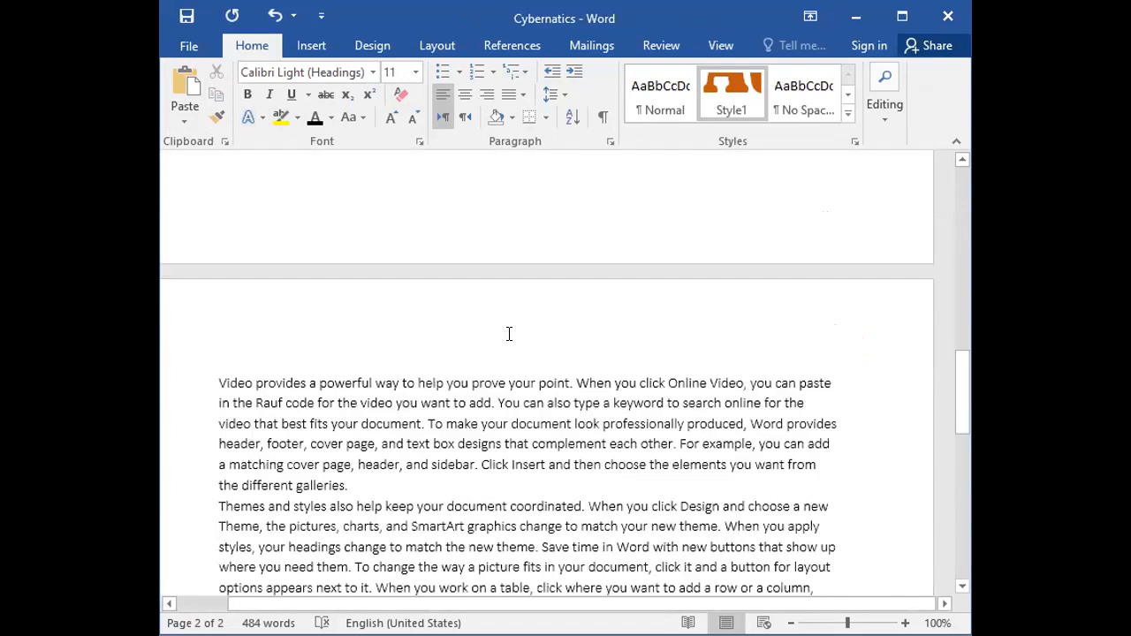
scroll(509, 333, up, 15)
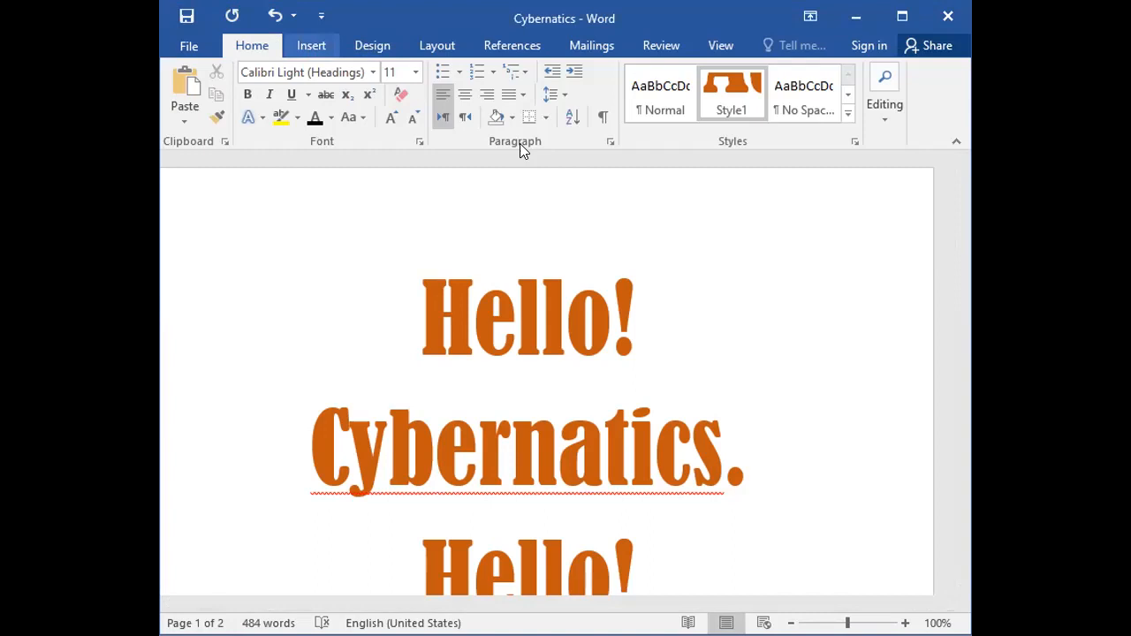
scroll(520, 143, down, 1)
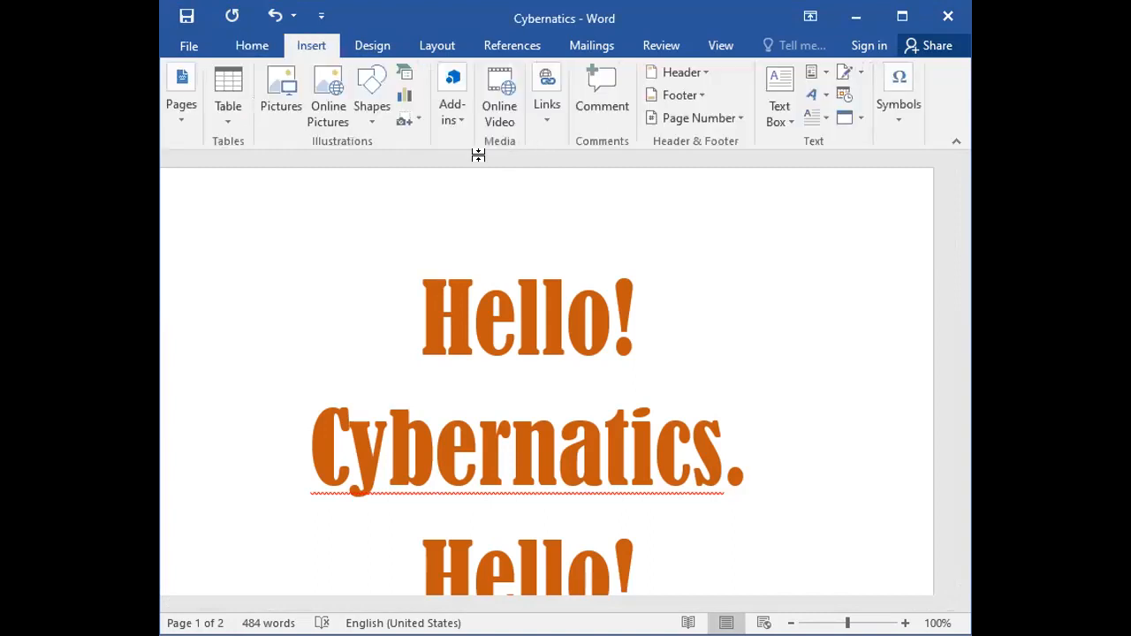